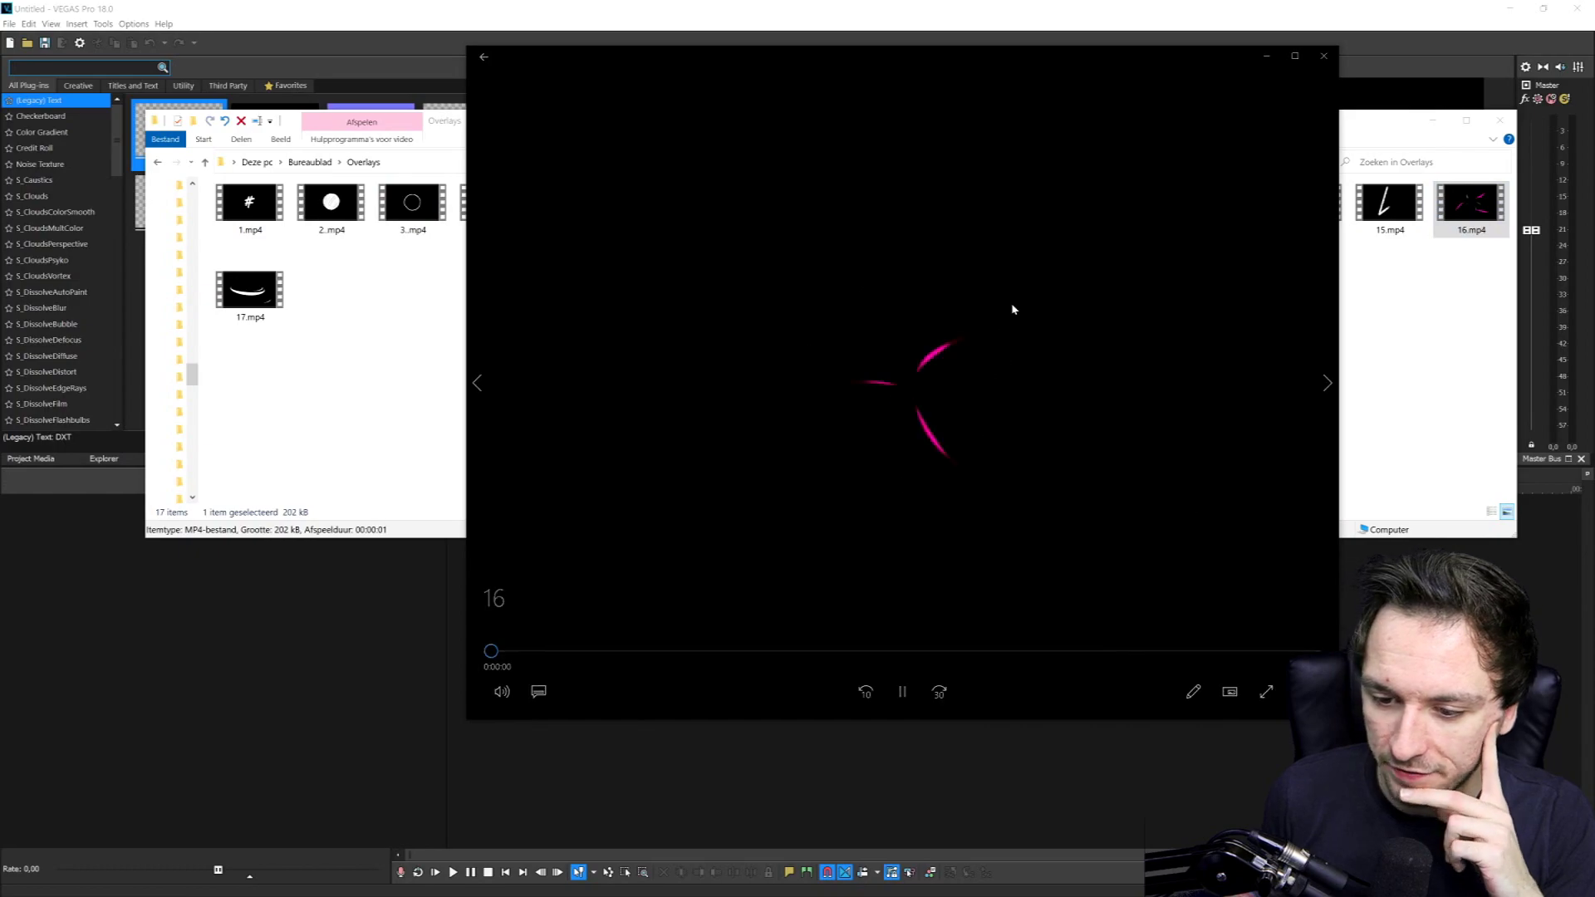
Preview the overlay clip 17.mp4, then drag it onto the VEGAS timeline as video and audio events
left_click(1325, 58)
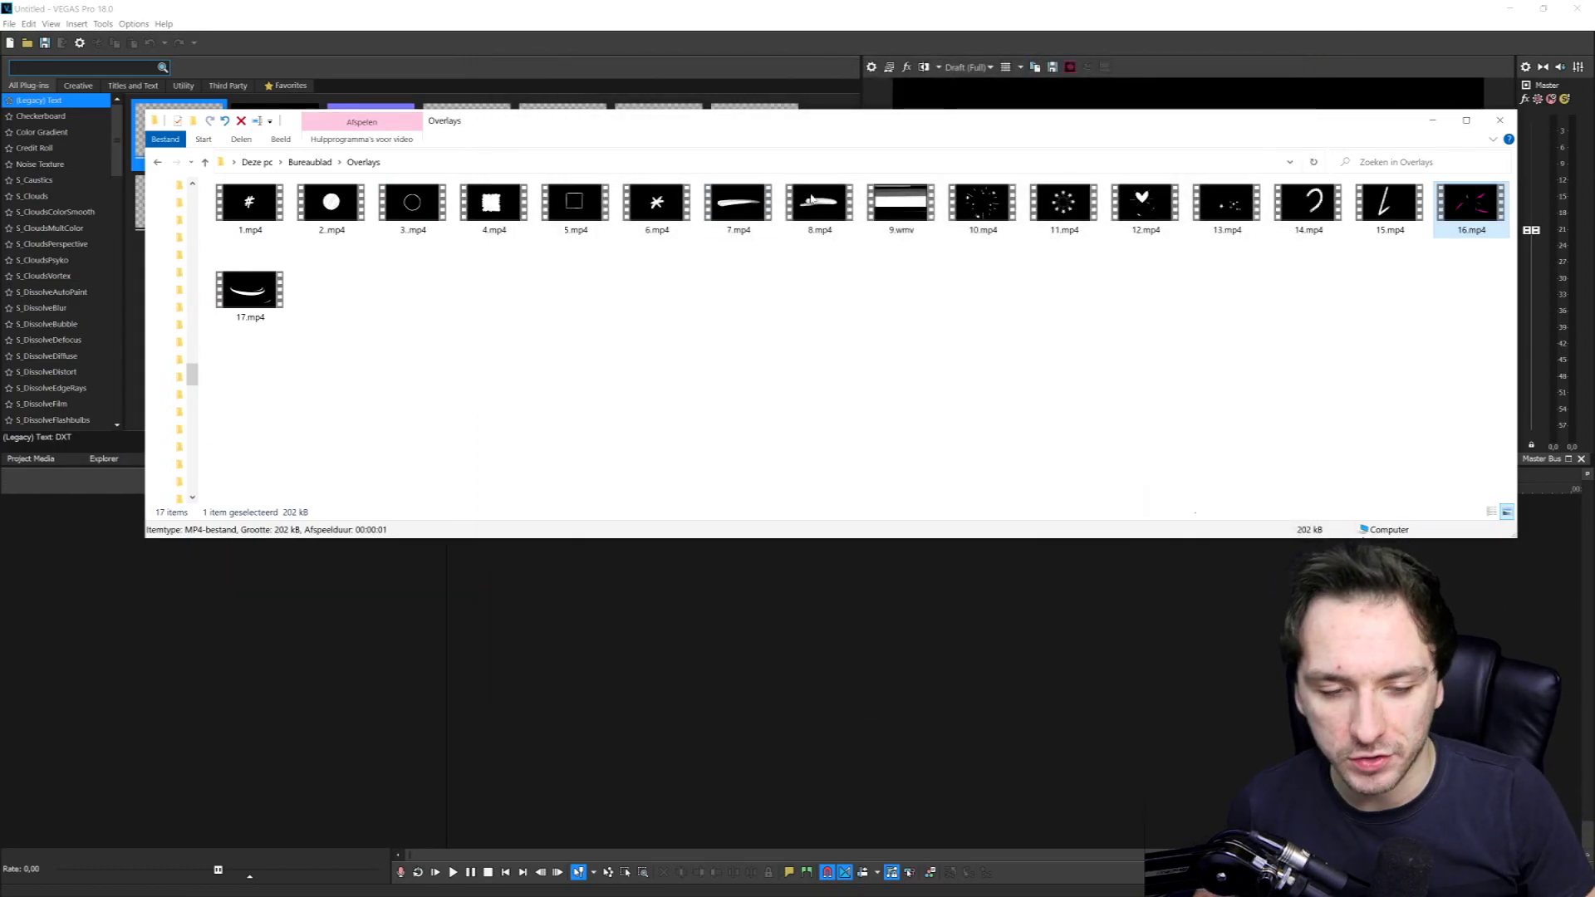
left_click_drag(578, 120, 568, 67)
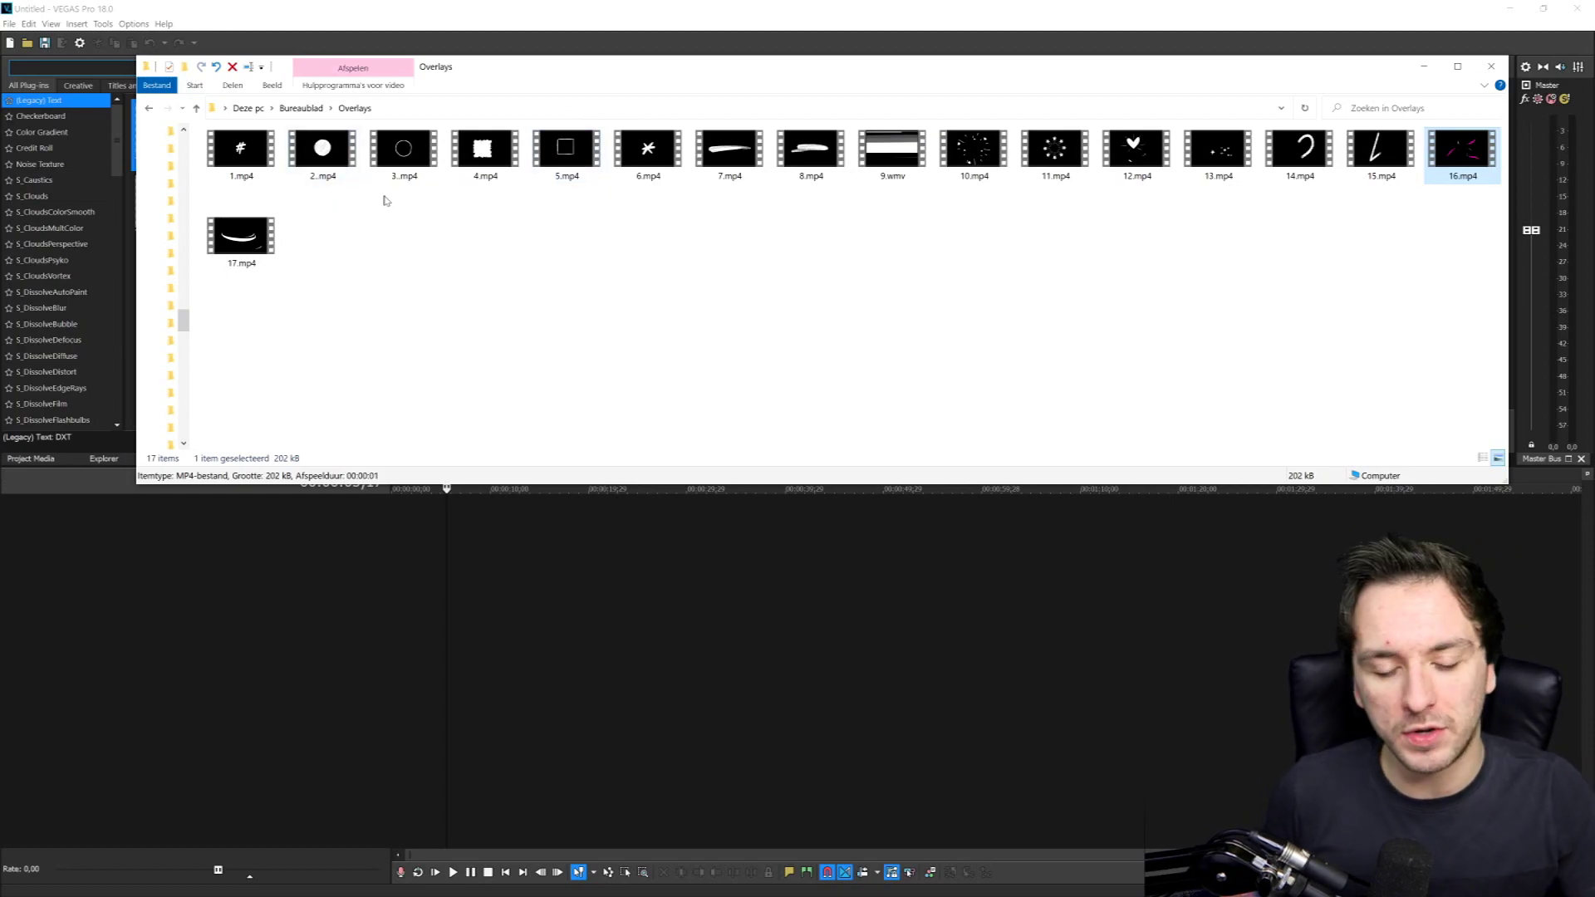
double_click(243, 239)
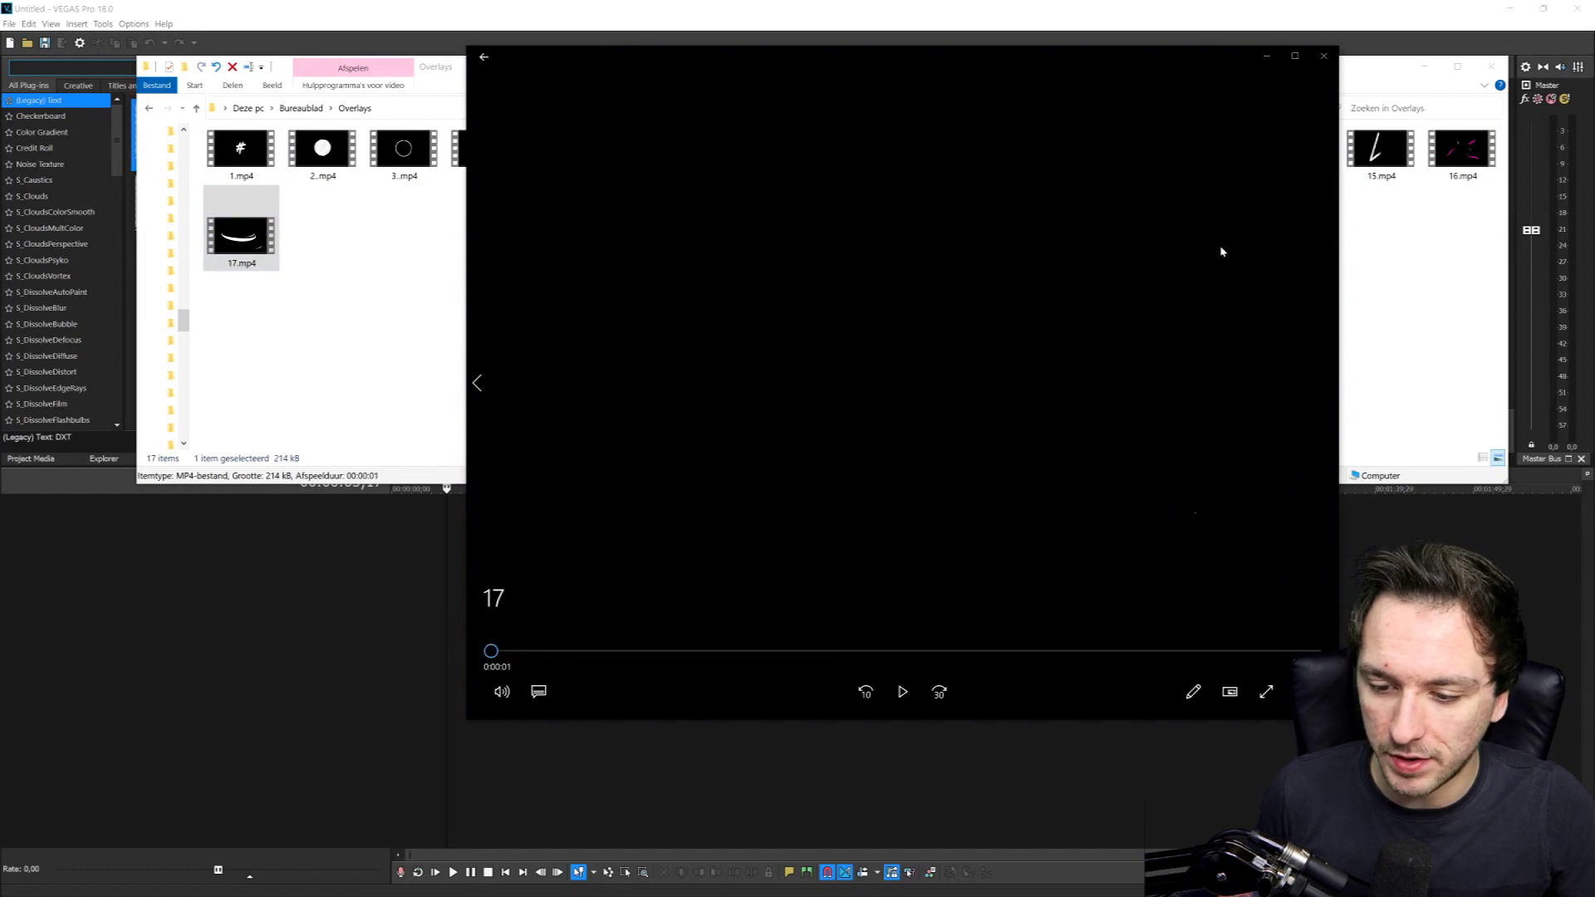
left_click(908, 526)
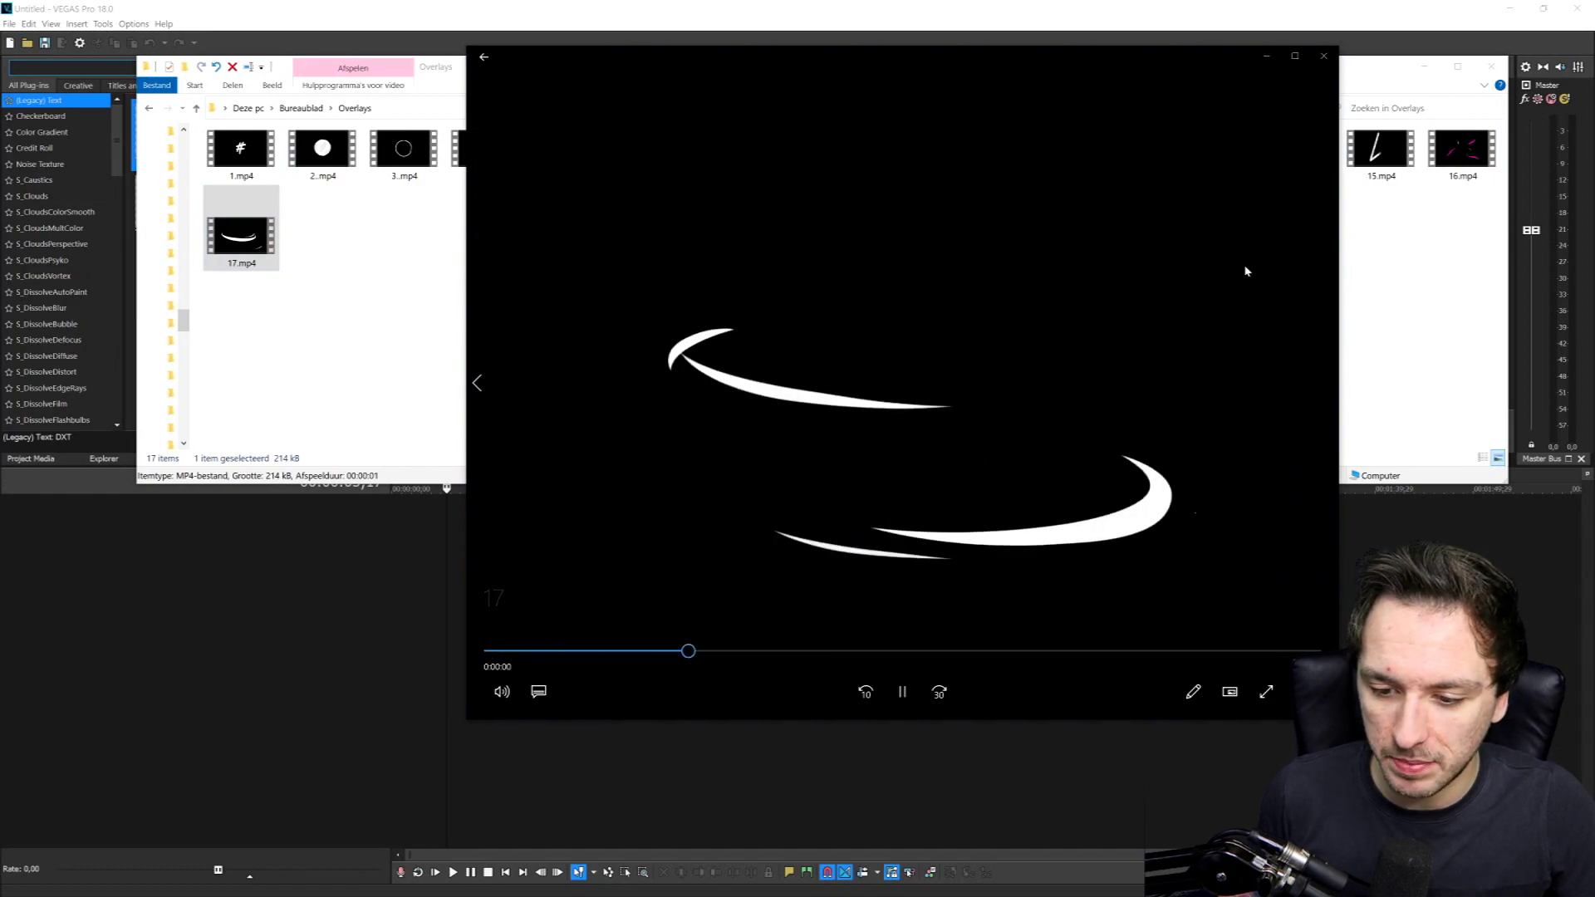
left_click(1323, 56)
left_click_drag(250, 268, 658, 536)
left_click(654, 534)
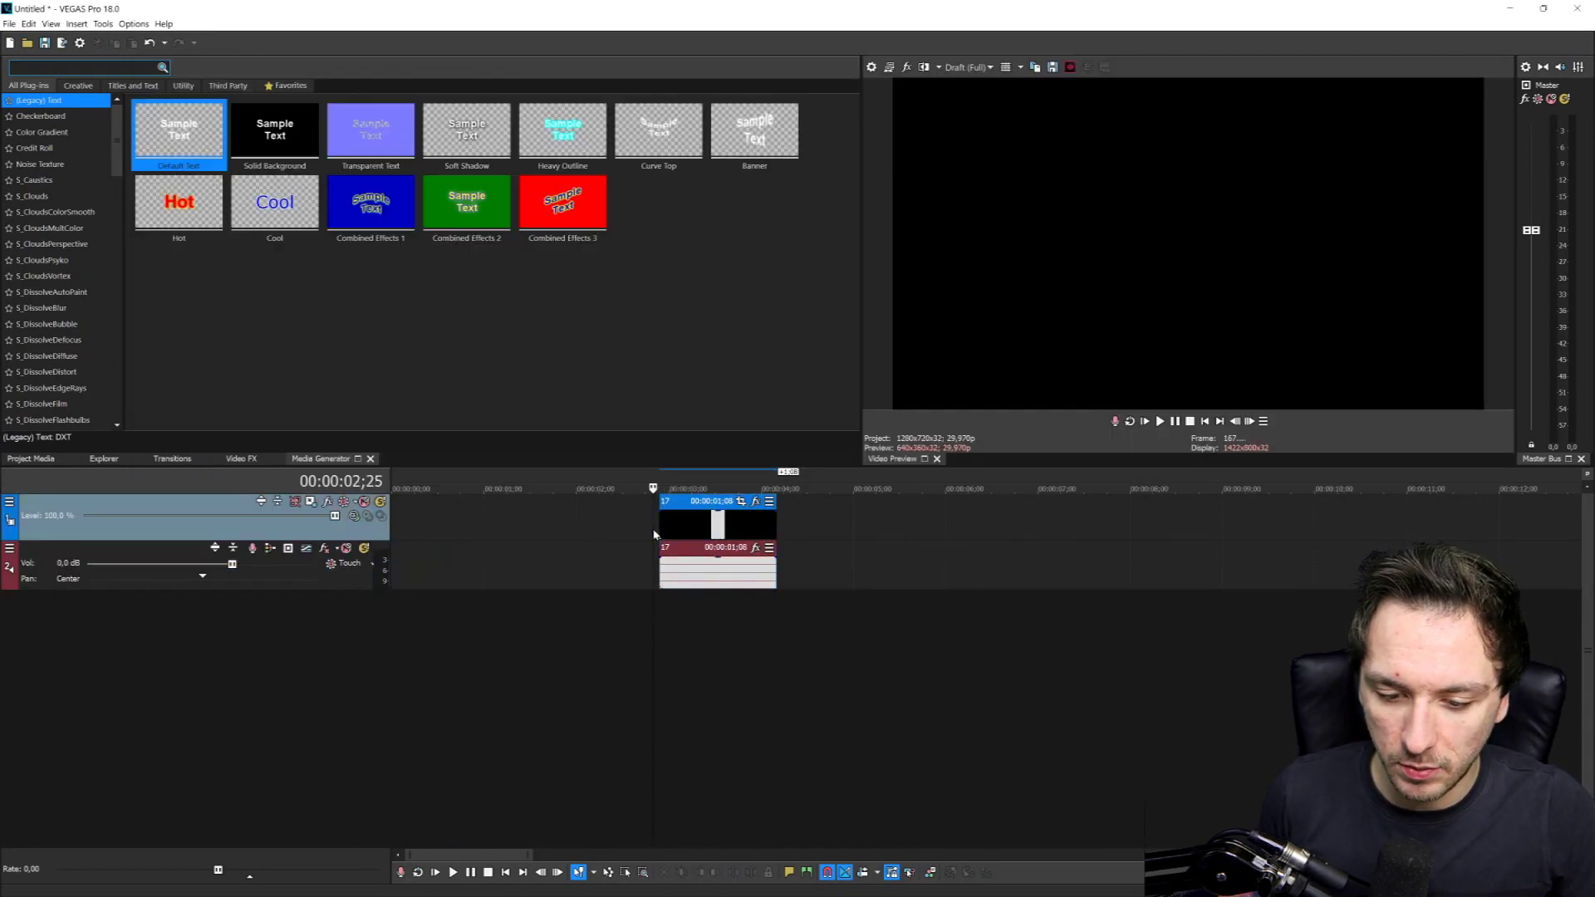
Drop the (Default) Titles & Text preset onto a new video track as a Sample Text title
left_click(699, 522)
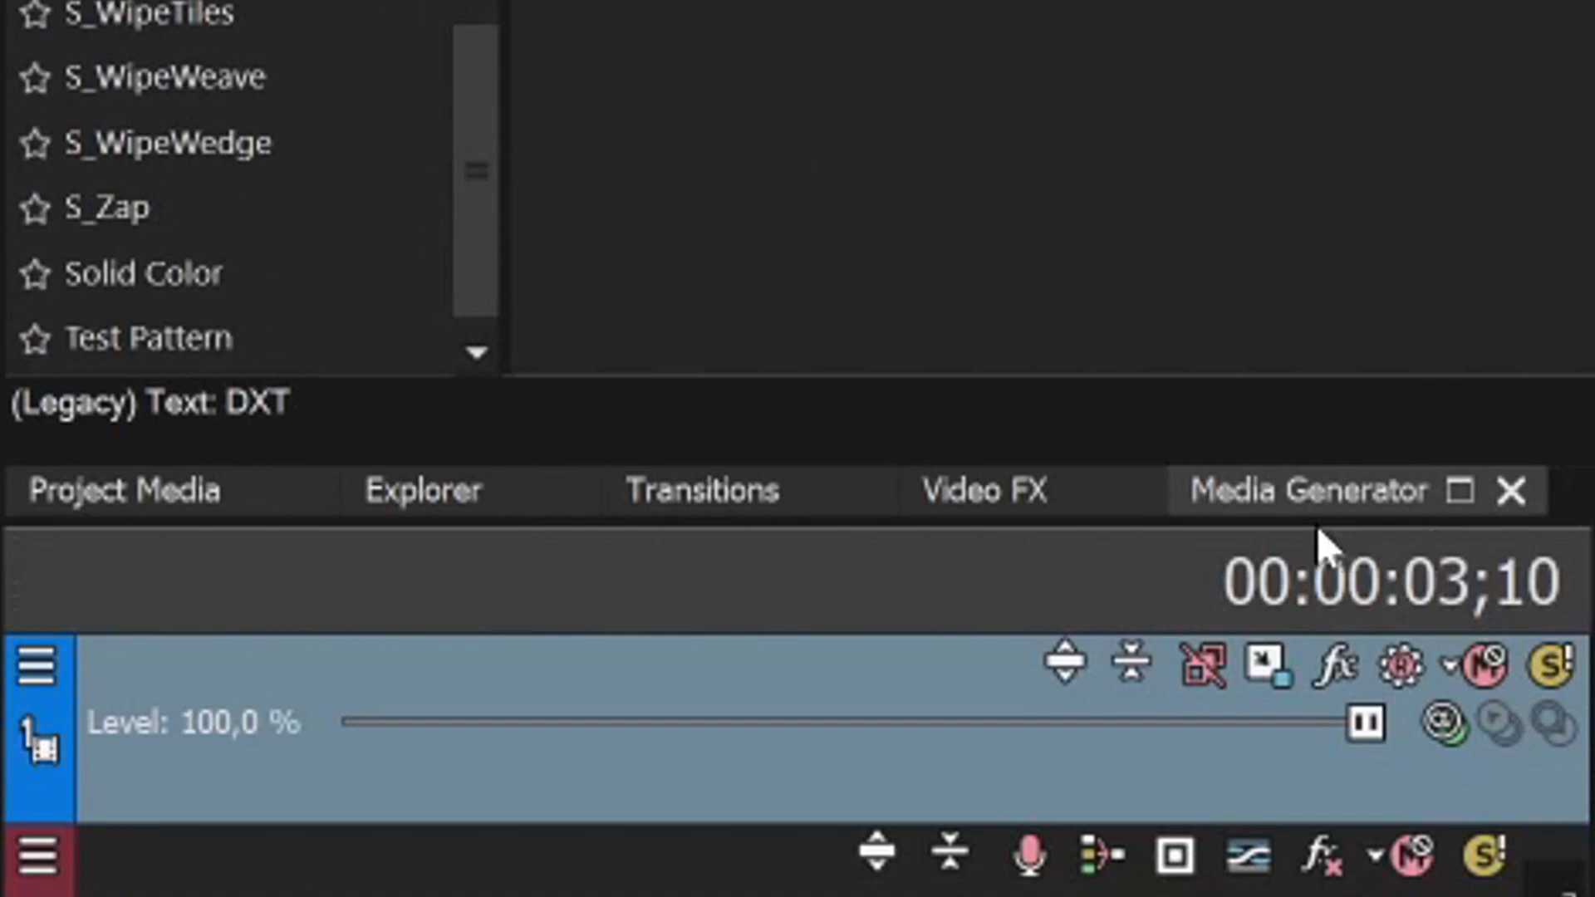
scroll(233, 191, "down", 1)
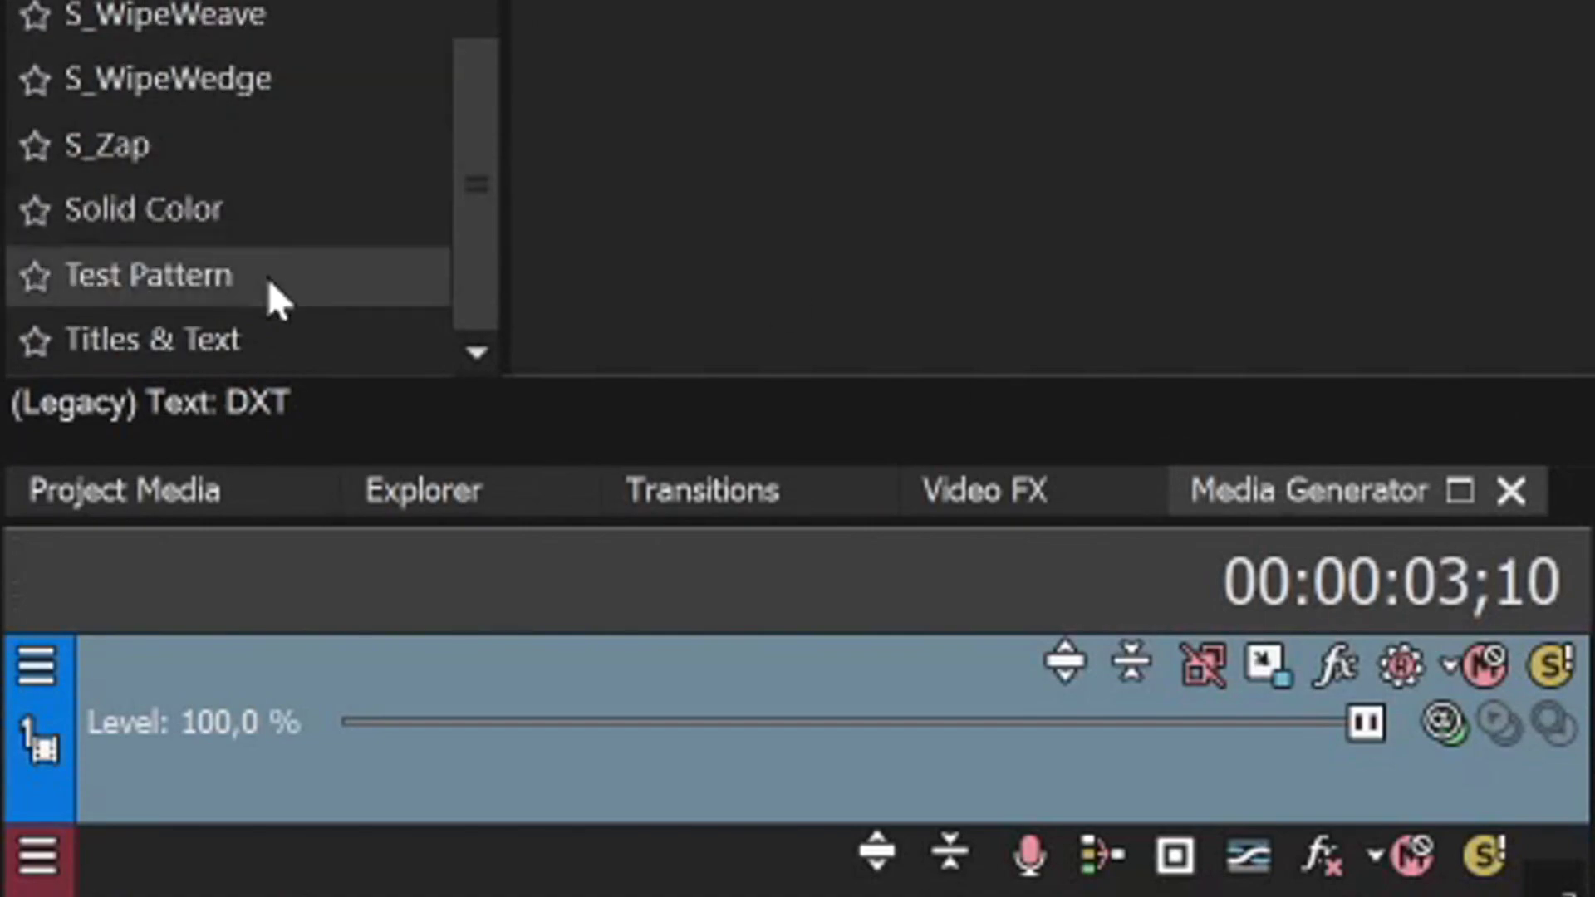
left_click(152, 339)
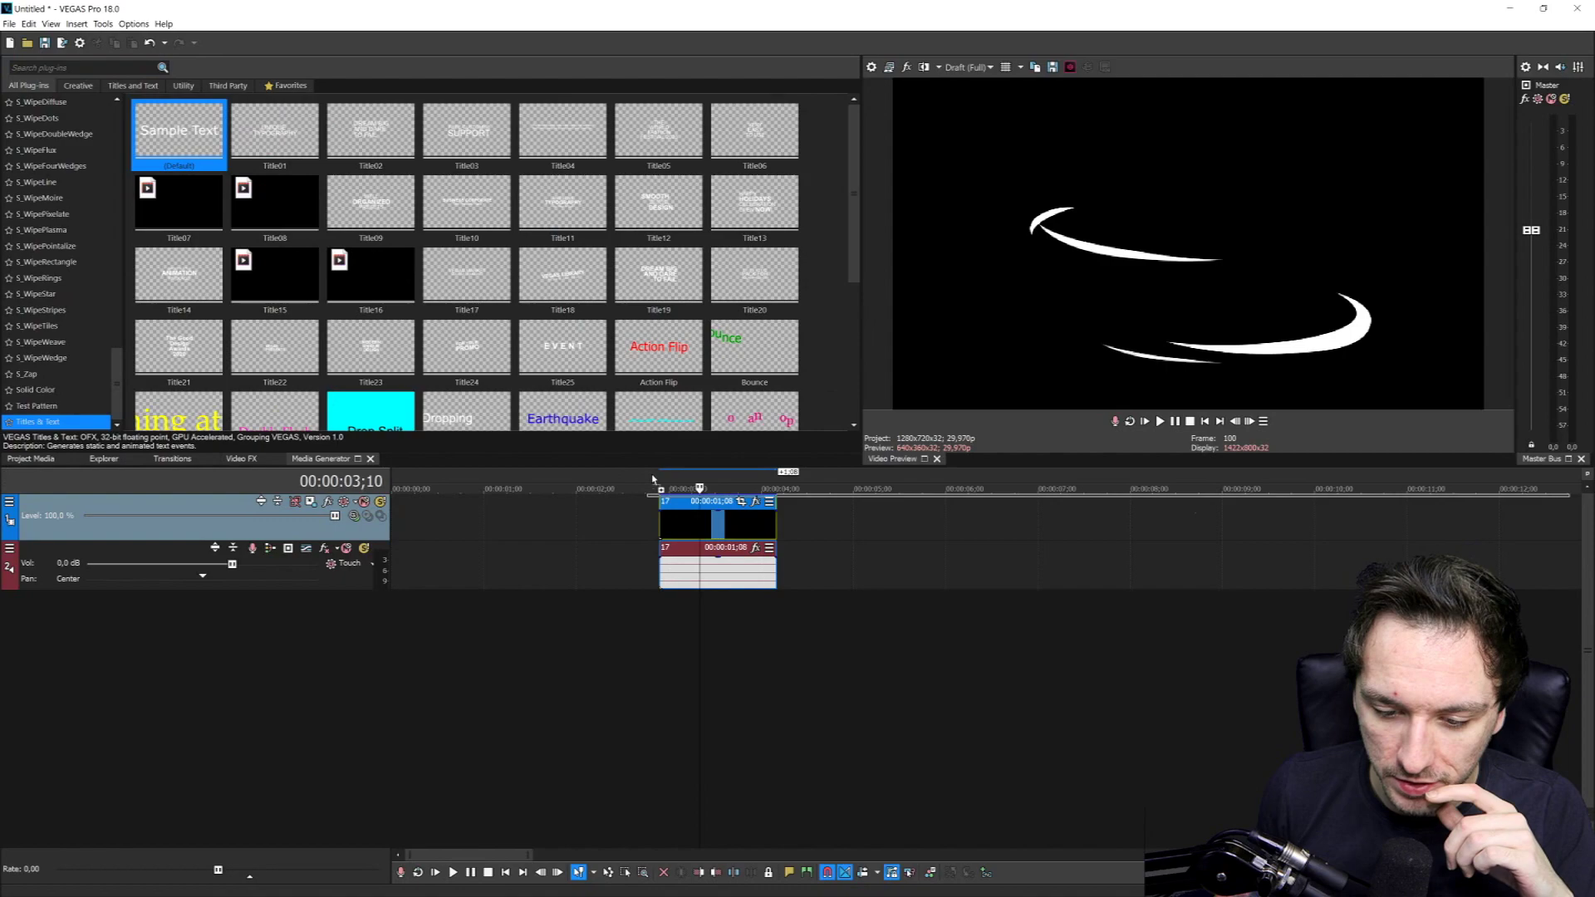
left_click_drag(652, 479, 656, 484)
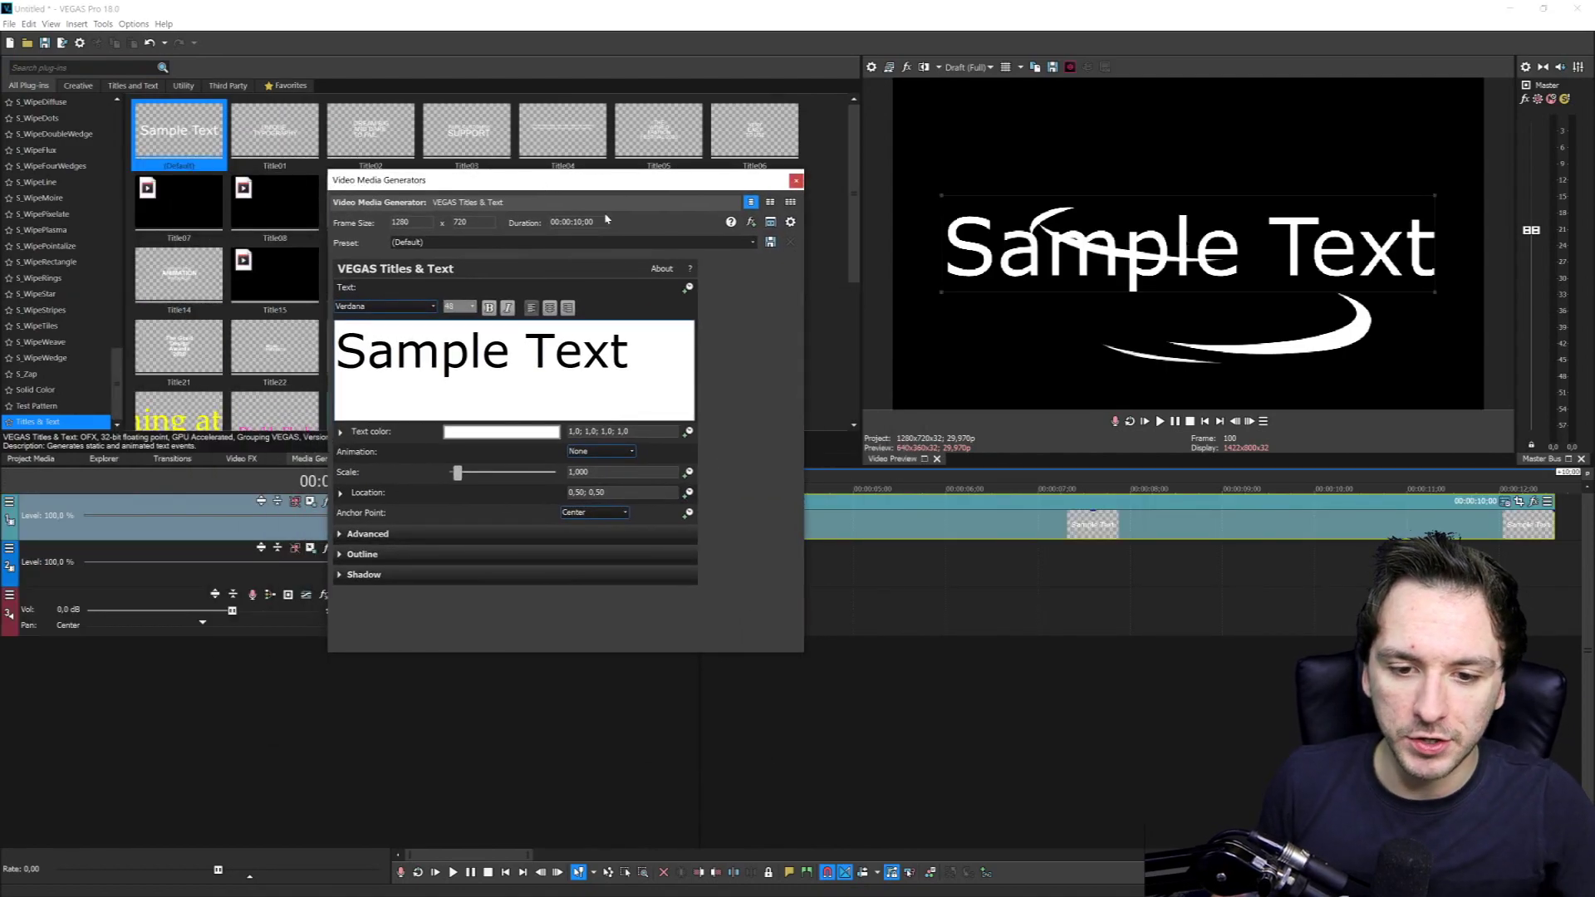
Shift the swoosh events later and retype the title as Just / Alex / Halford on three lines
left_click_drag(532, 234, 302, 232)
left_click_drag(729, 576, 1178, 576)
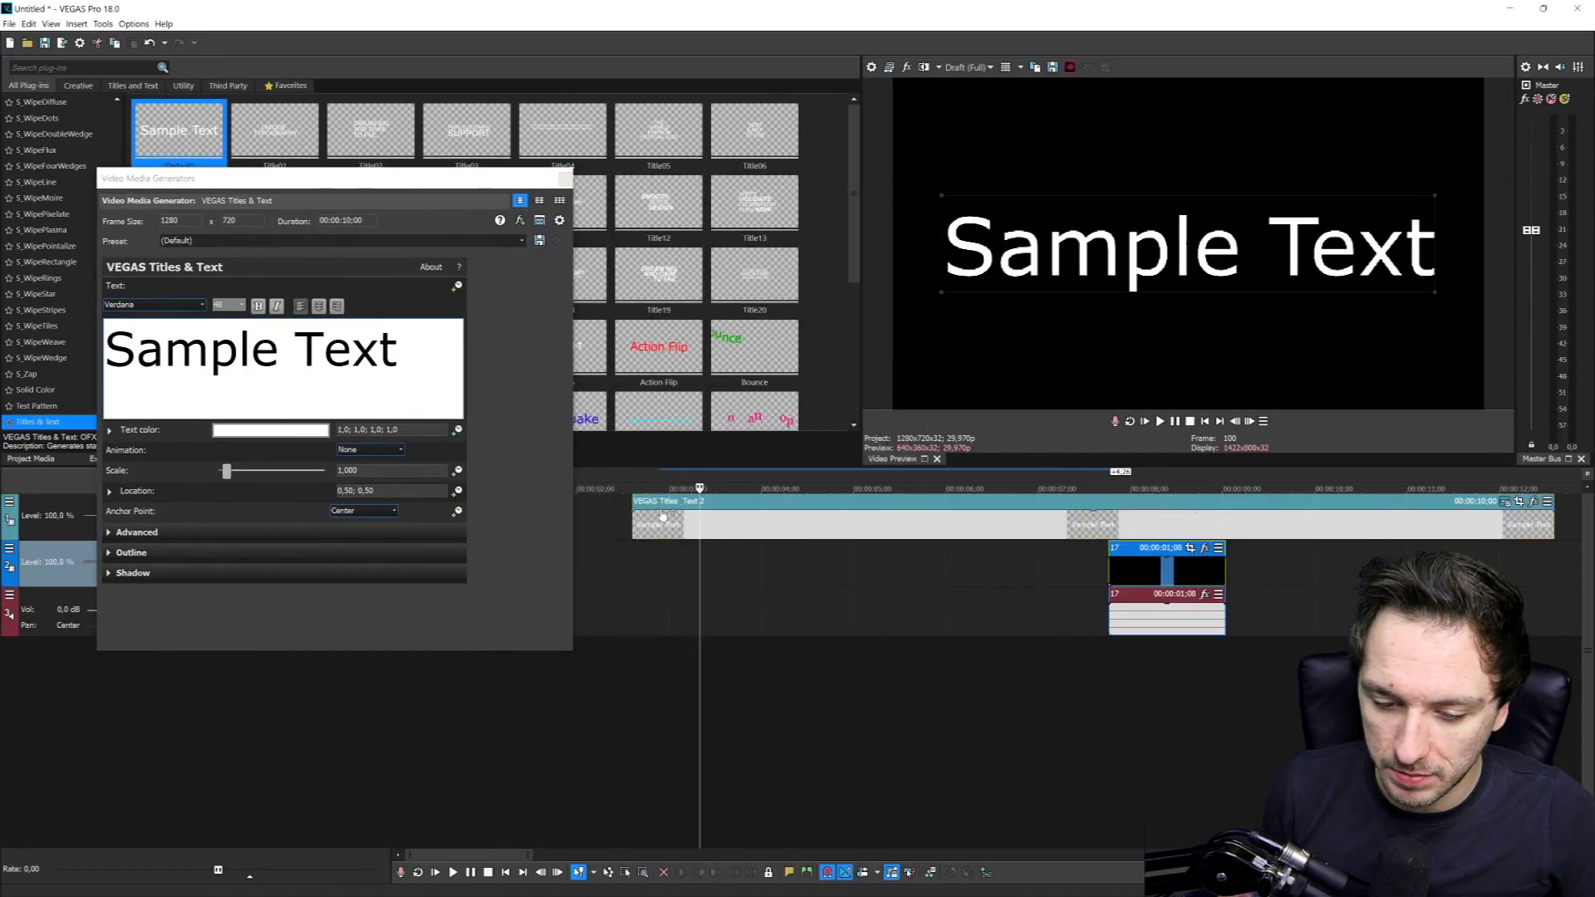
left_click(249, 349)
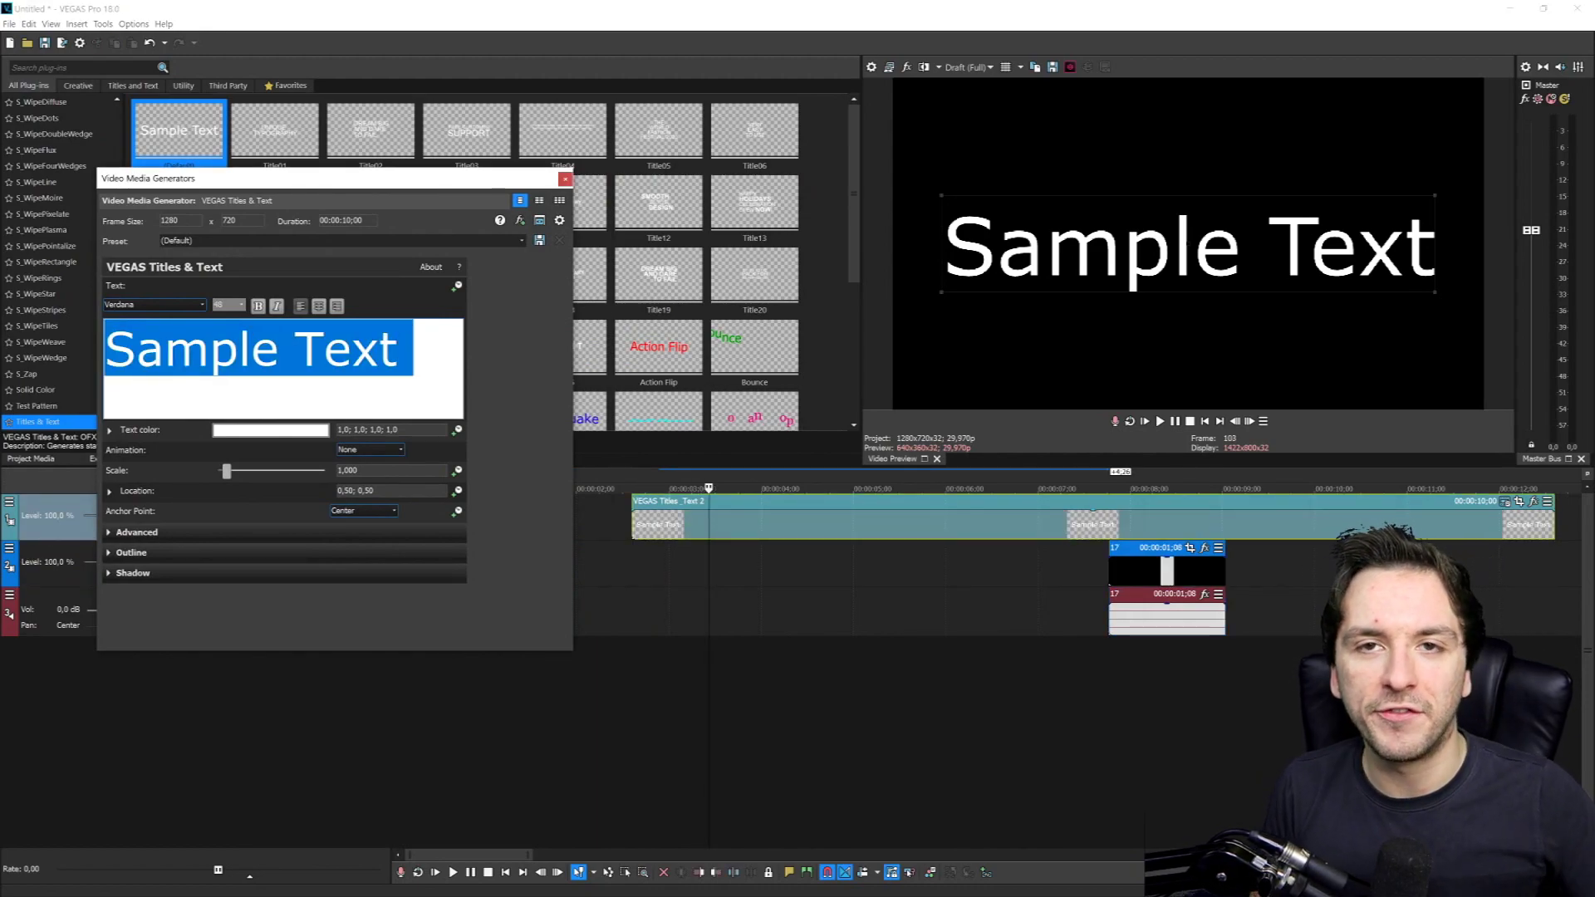
type("J")
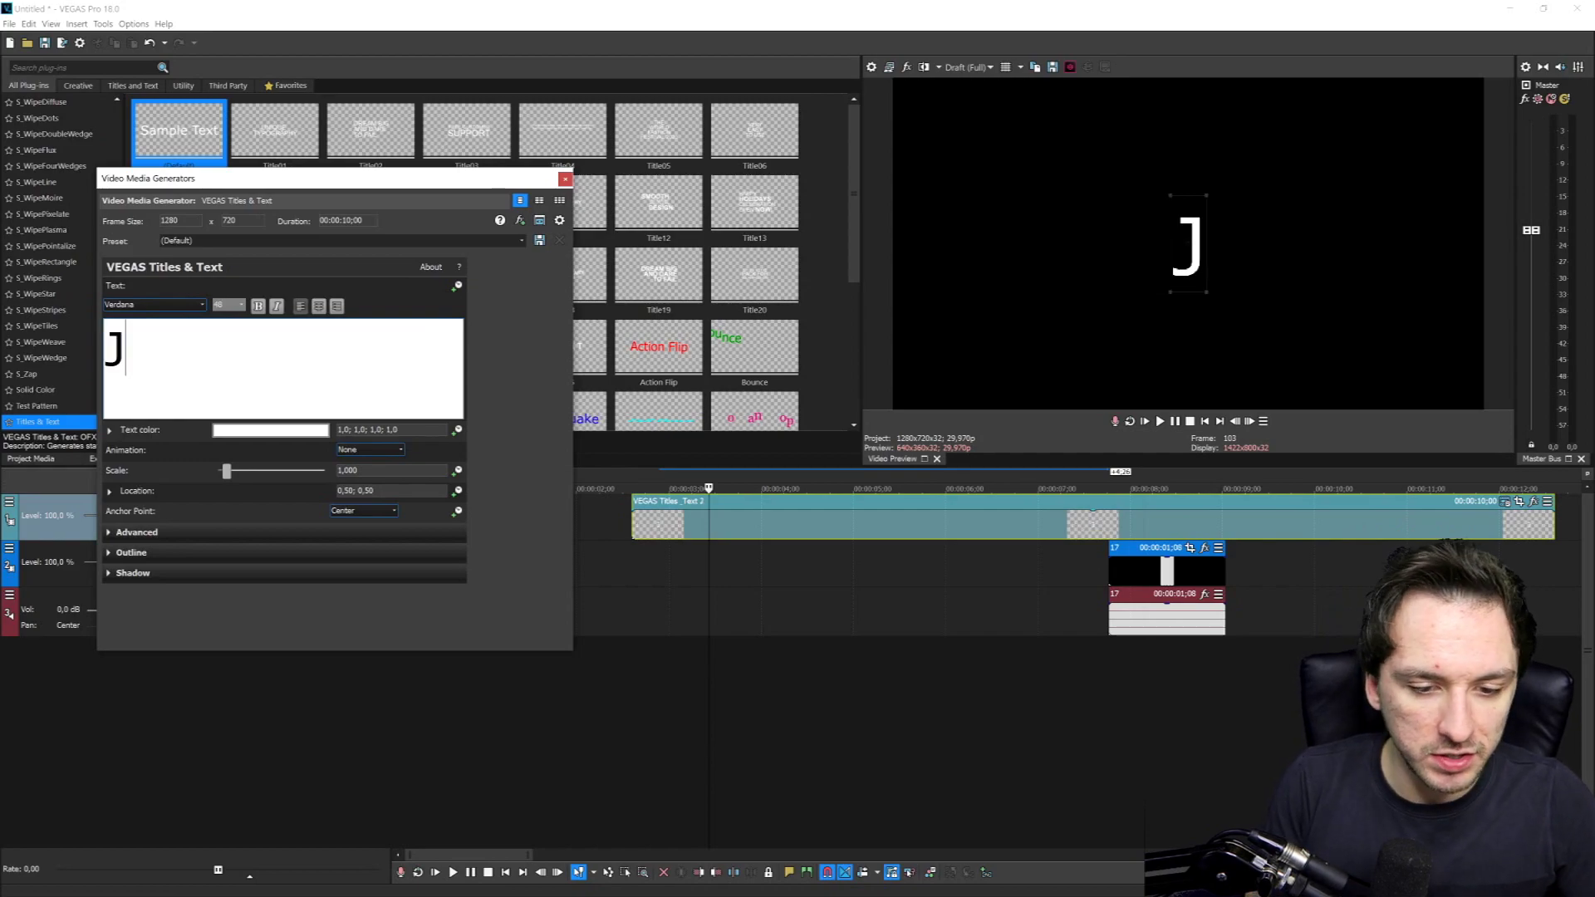
type("ustAle")
key("BackSpace")
key("BackSpace")
key("BackSpace")
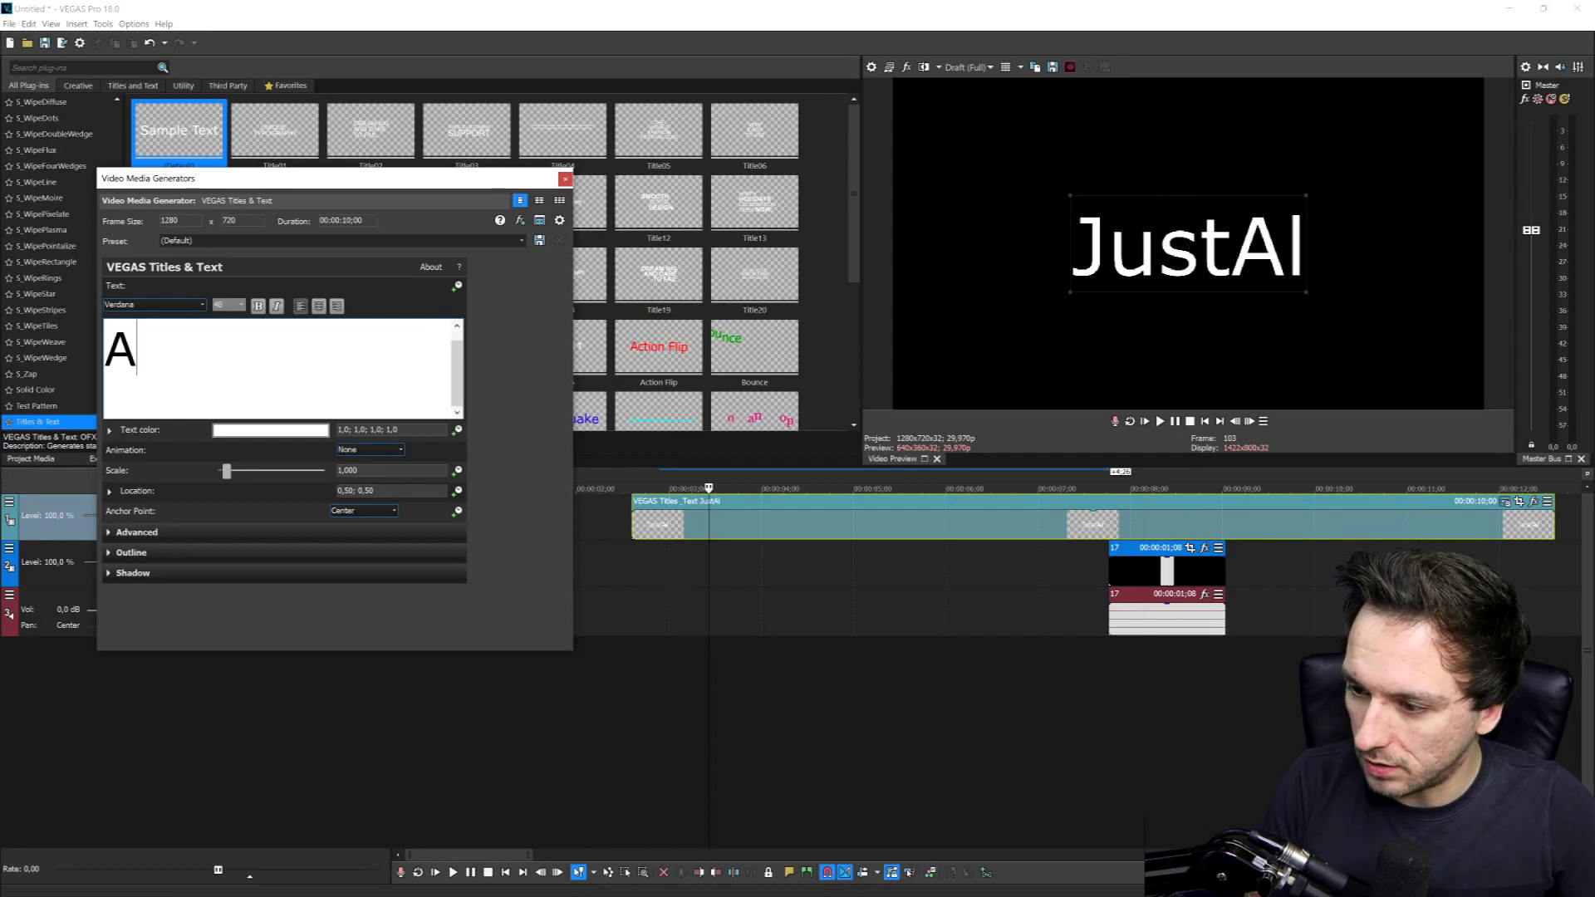
type("Alex")
key("Return")
type("Halford")
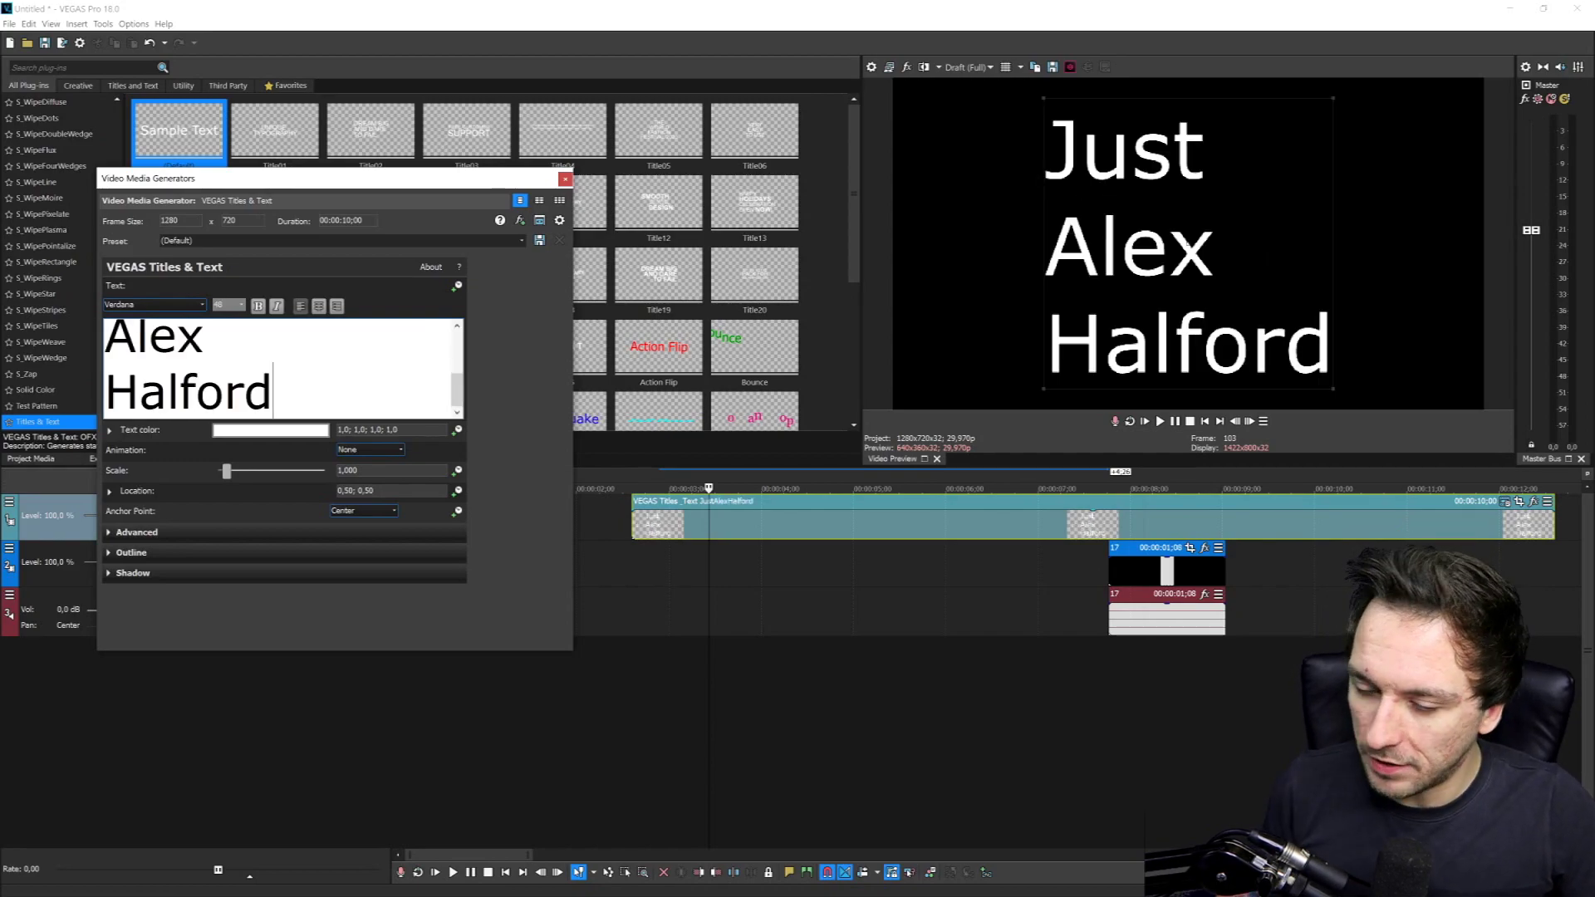
key("ctrl+a")
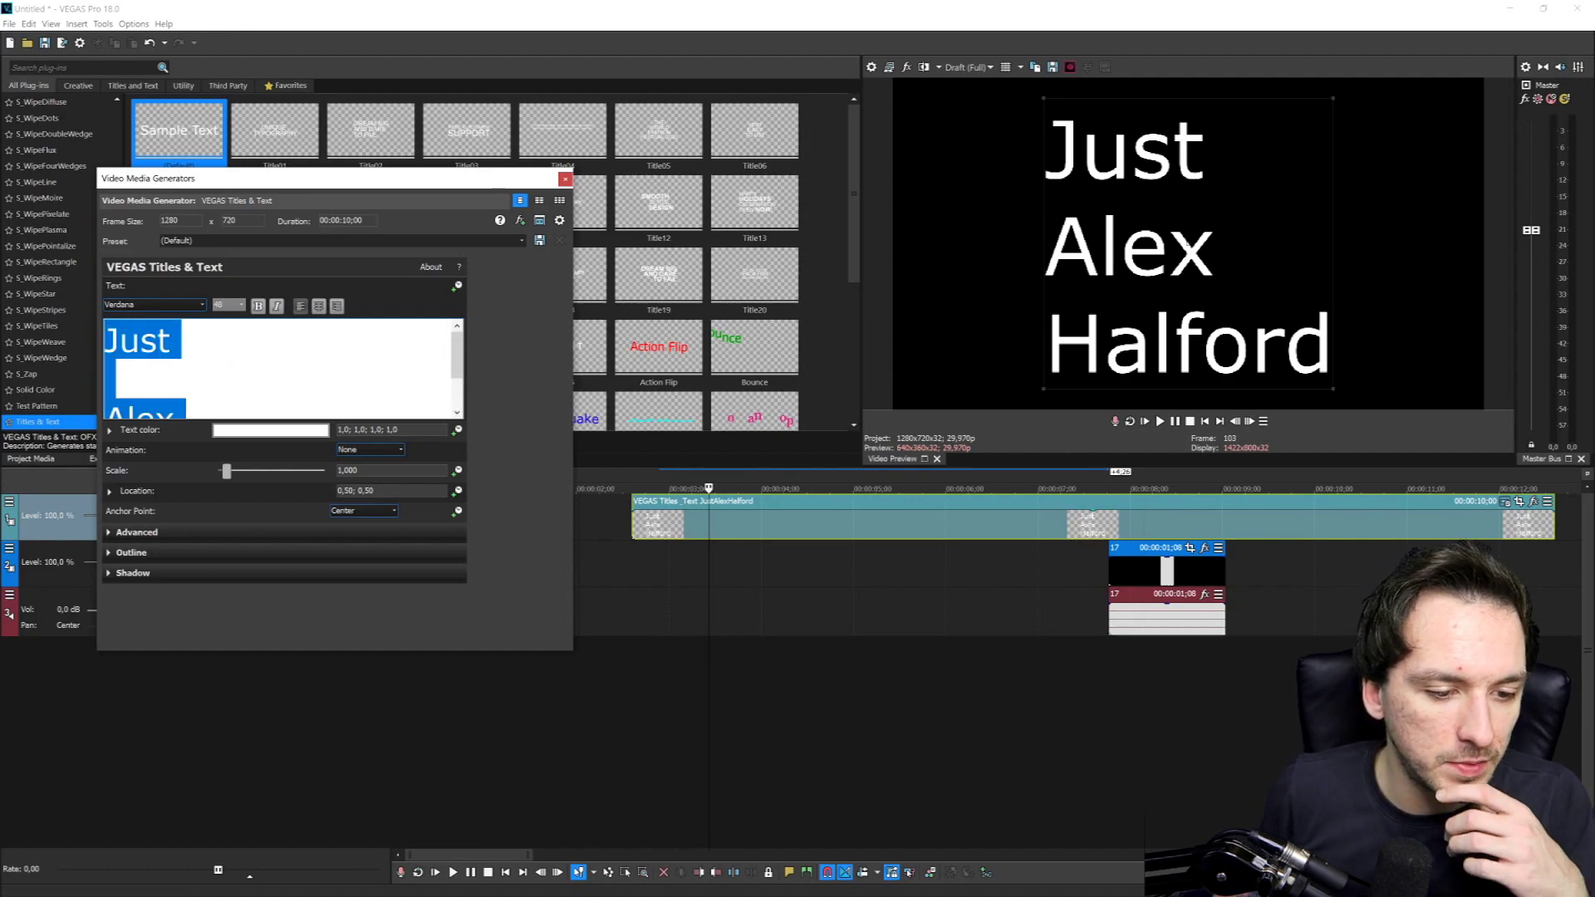
left_click_drag(268, 185, 610, 107)
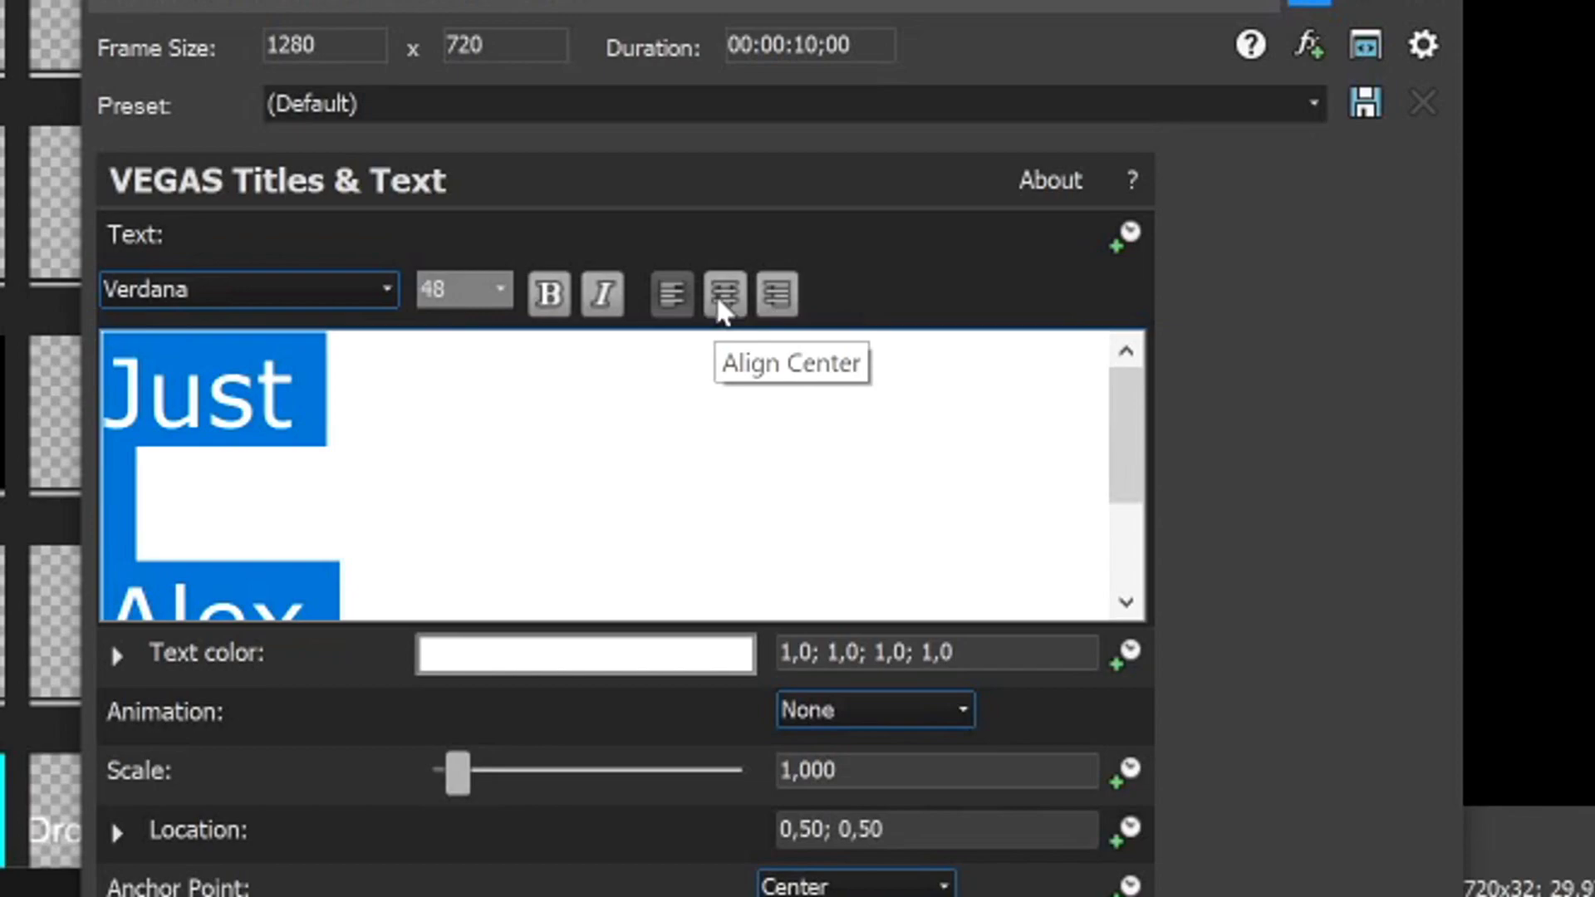
Centre-align the title lines and set the font to Restaurant Menu Book
left_click(720, 305)
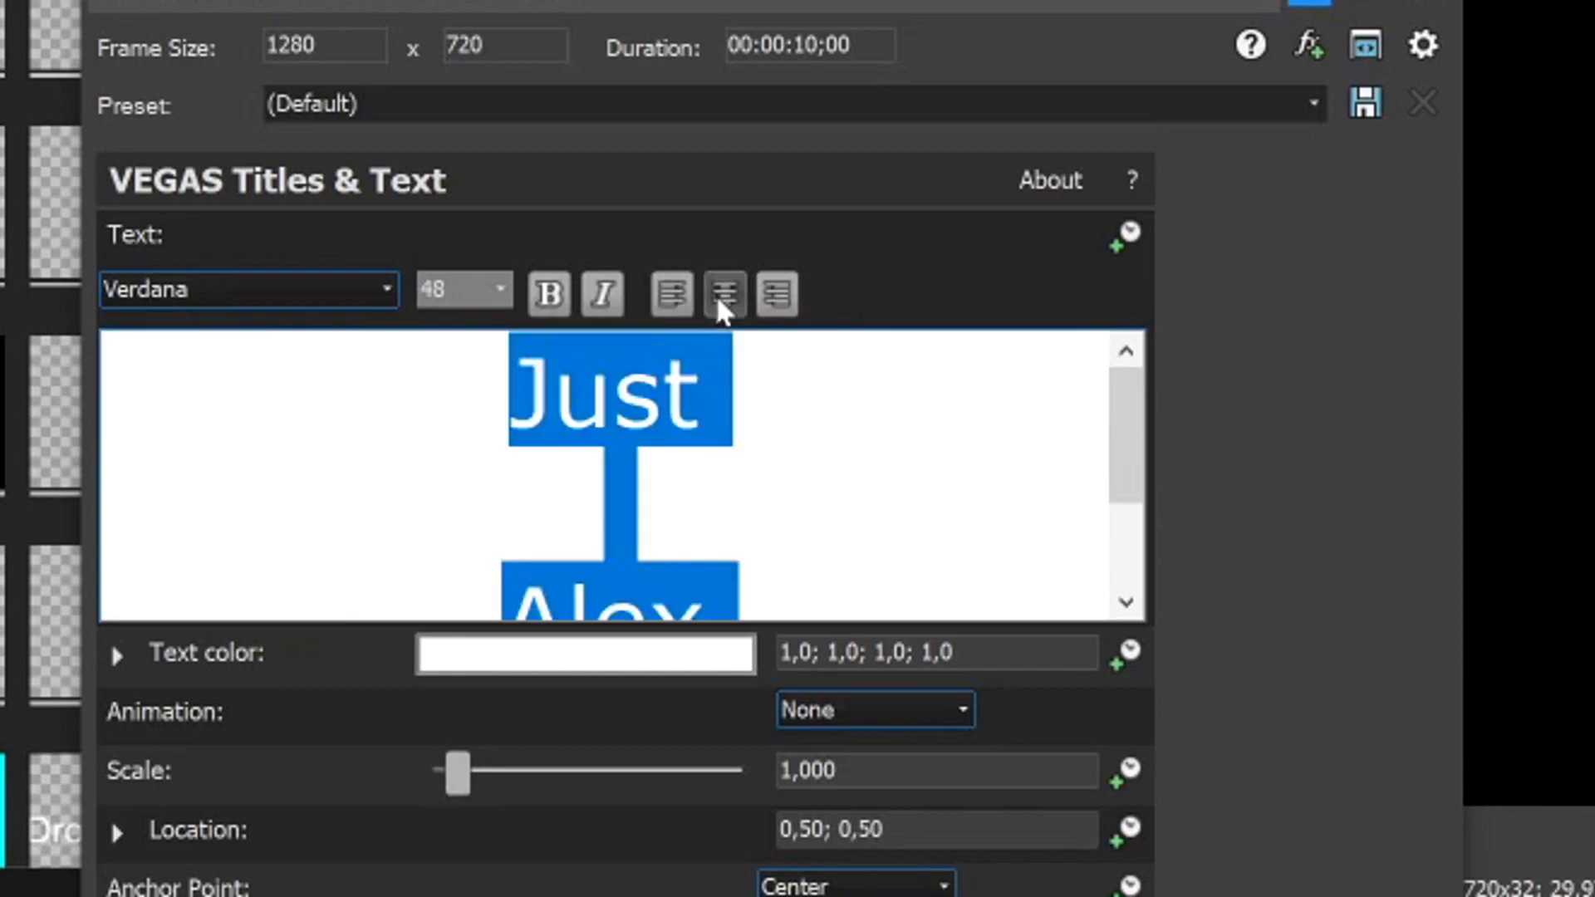
left_click(276, 289)
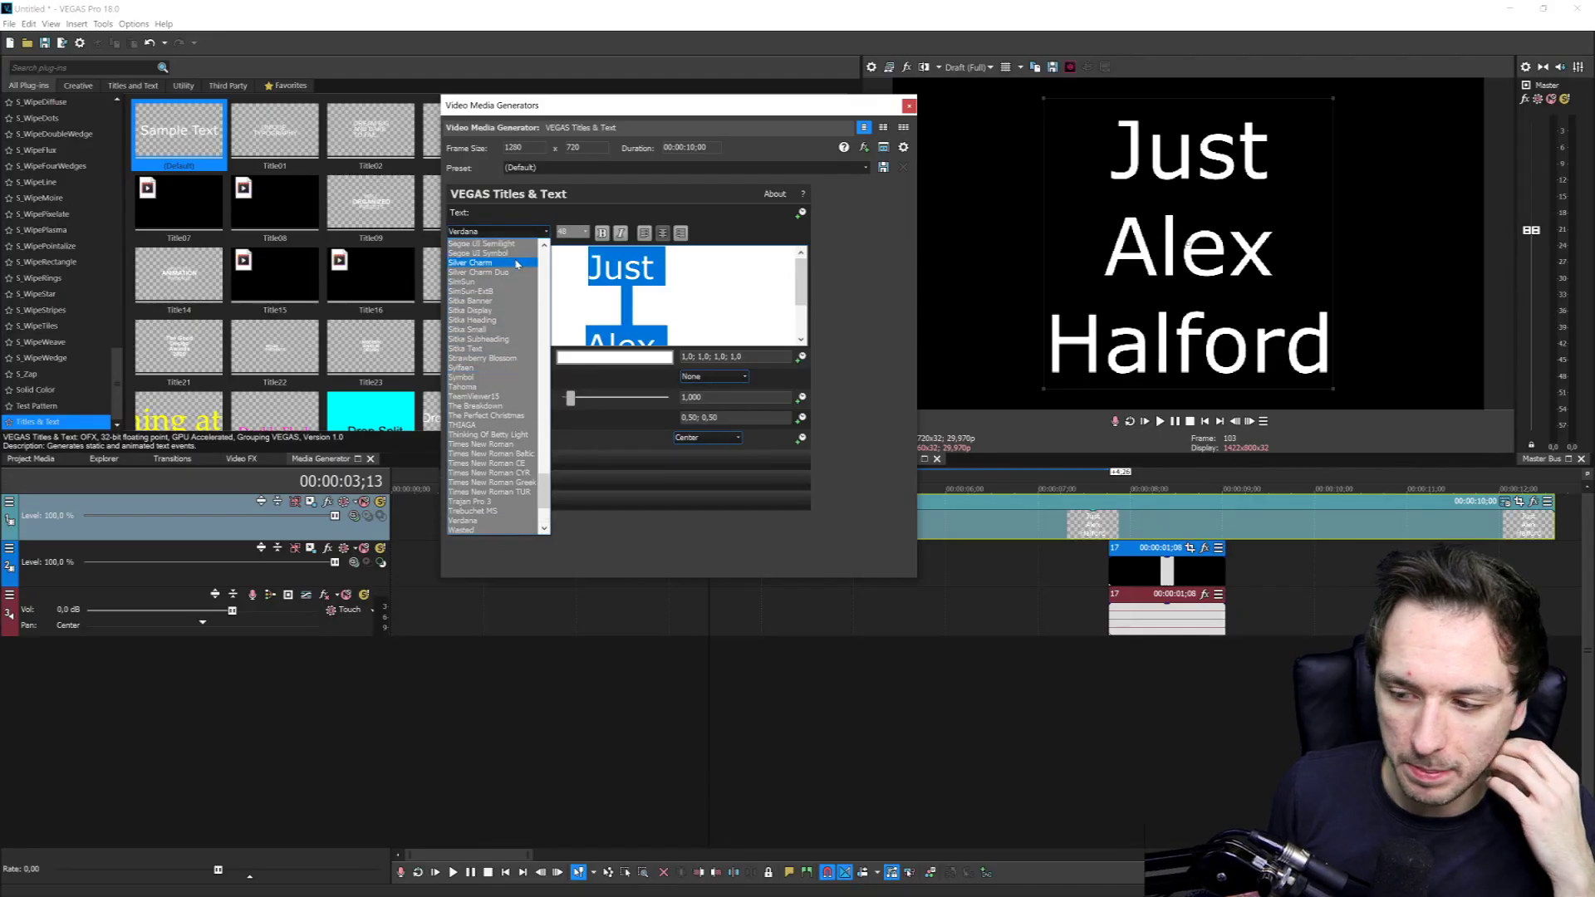
left_click(481, 244)
key("ctrl+z")
key("Down")
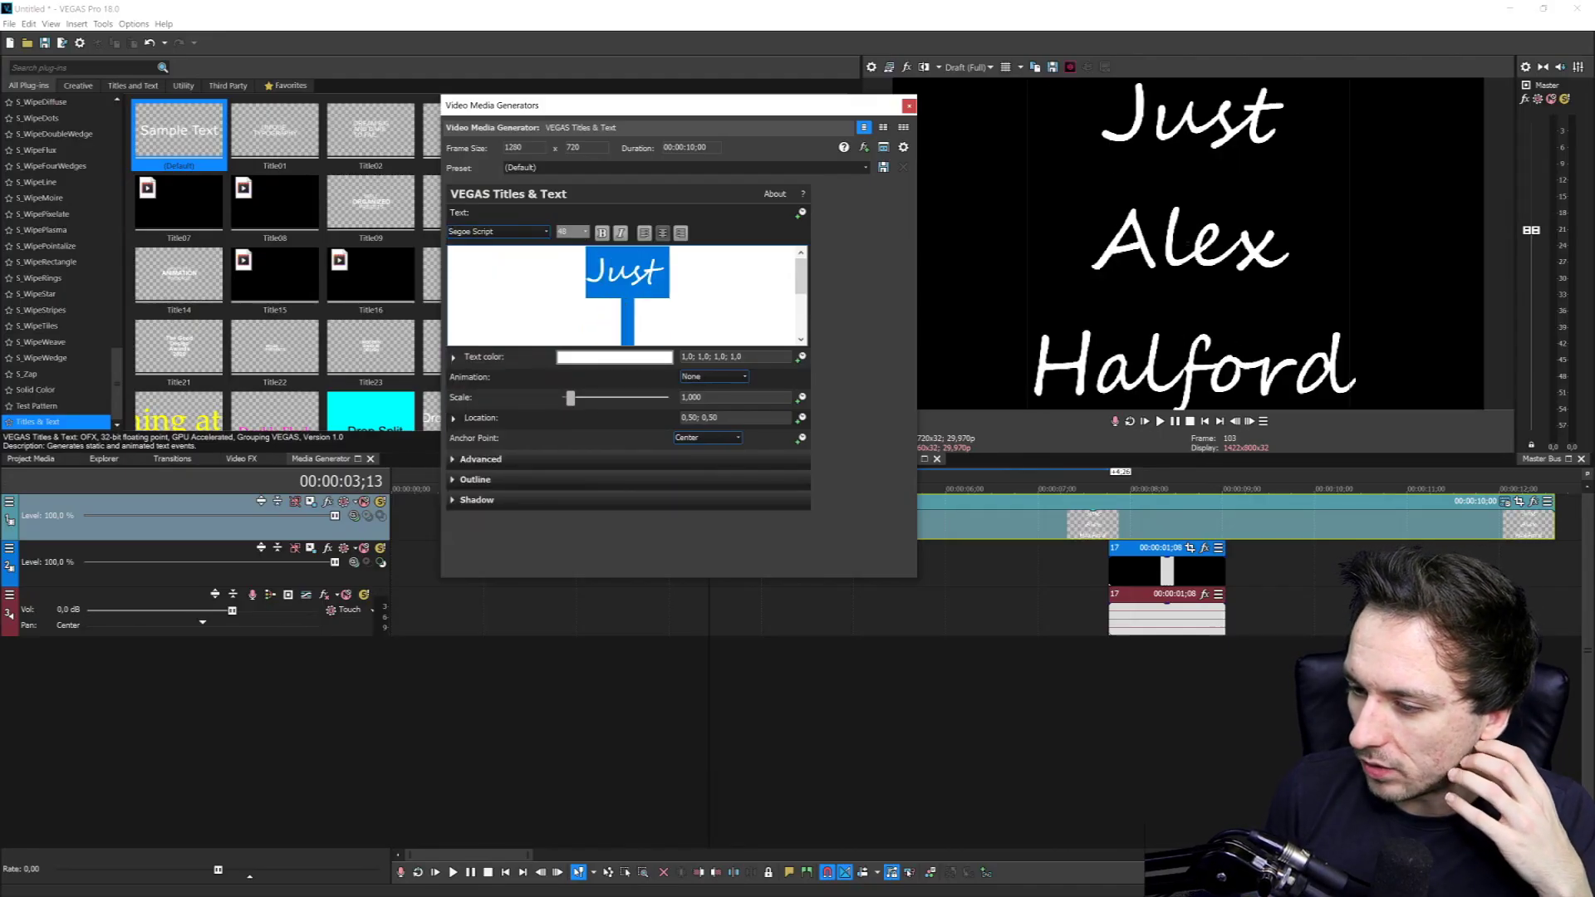
left_click(511, 233)
scroll(507, 299, "down", 6)
scroll(516, 335, "up", 15)
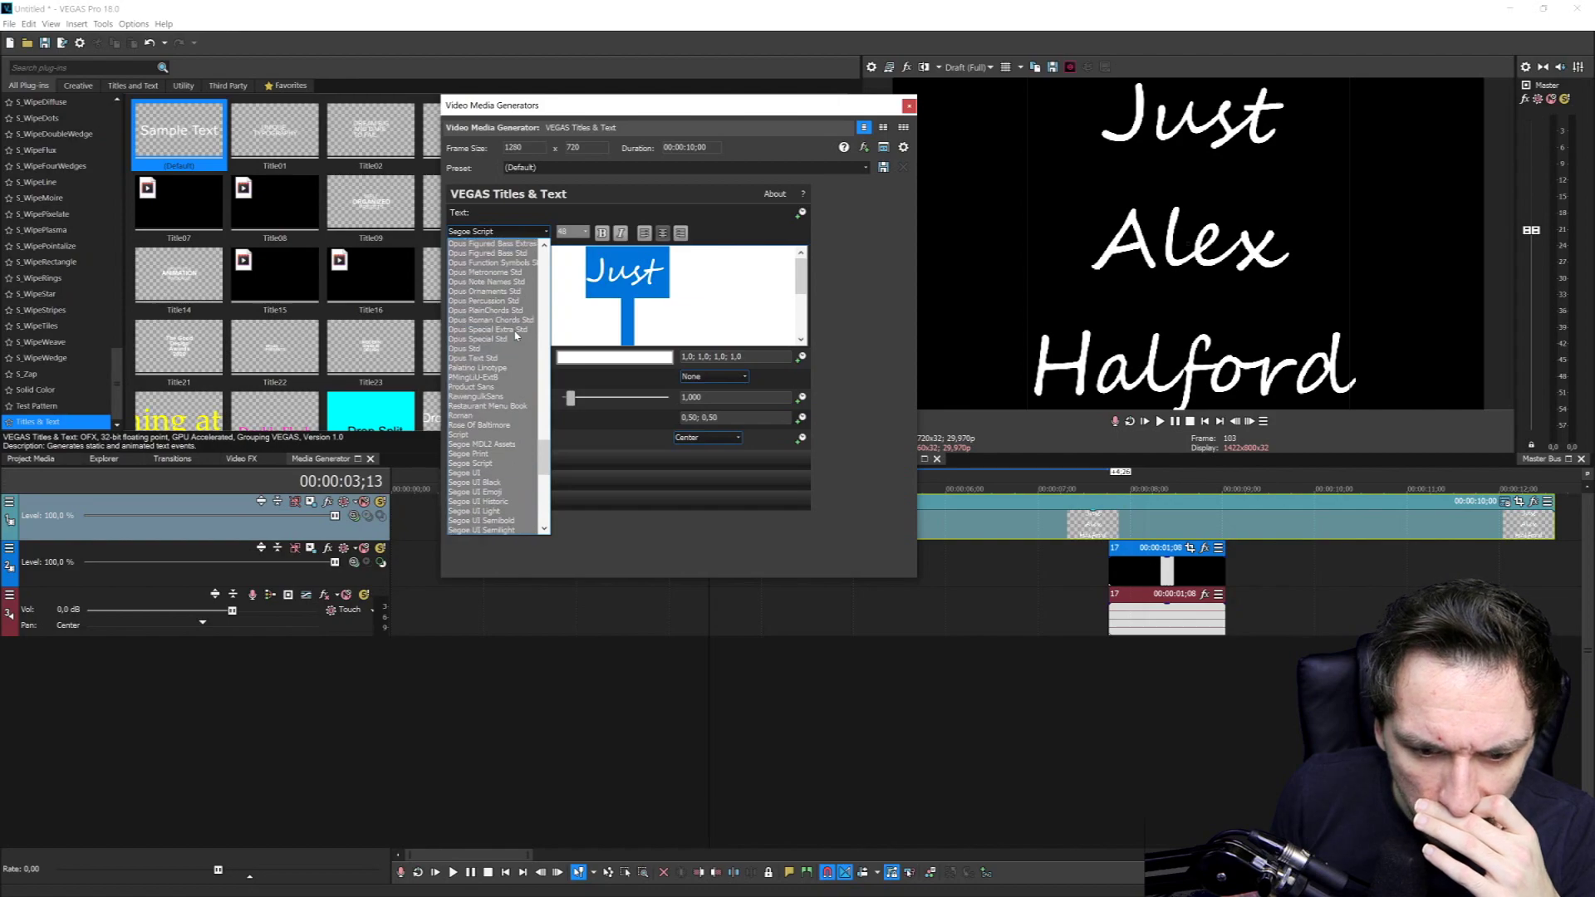
left_click(509, 408)
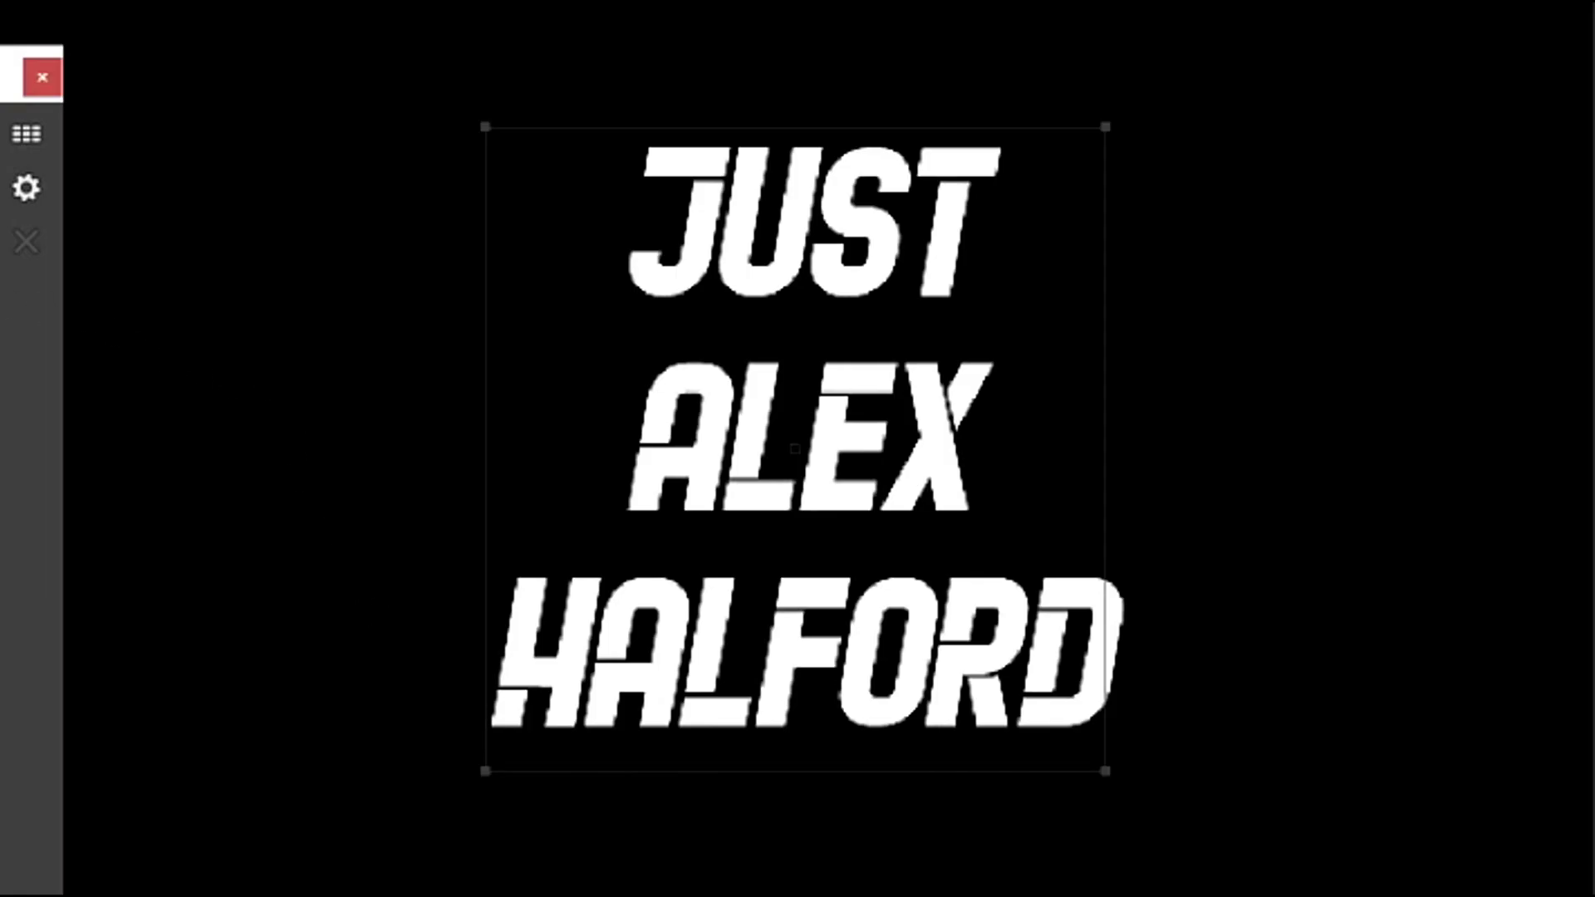
Set the preview quality to Preview > Full
right_click(241, 11)
mouse_move(242, 10)
left_click(378, 52)
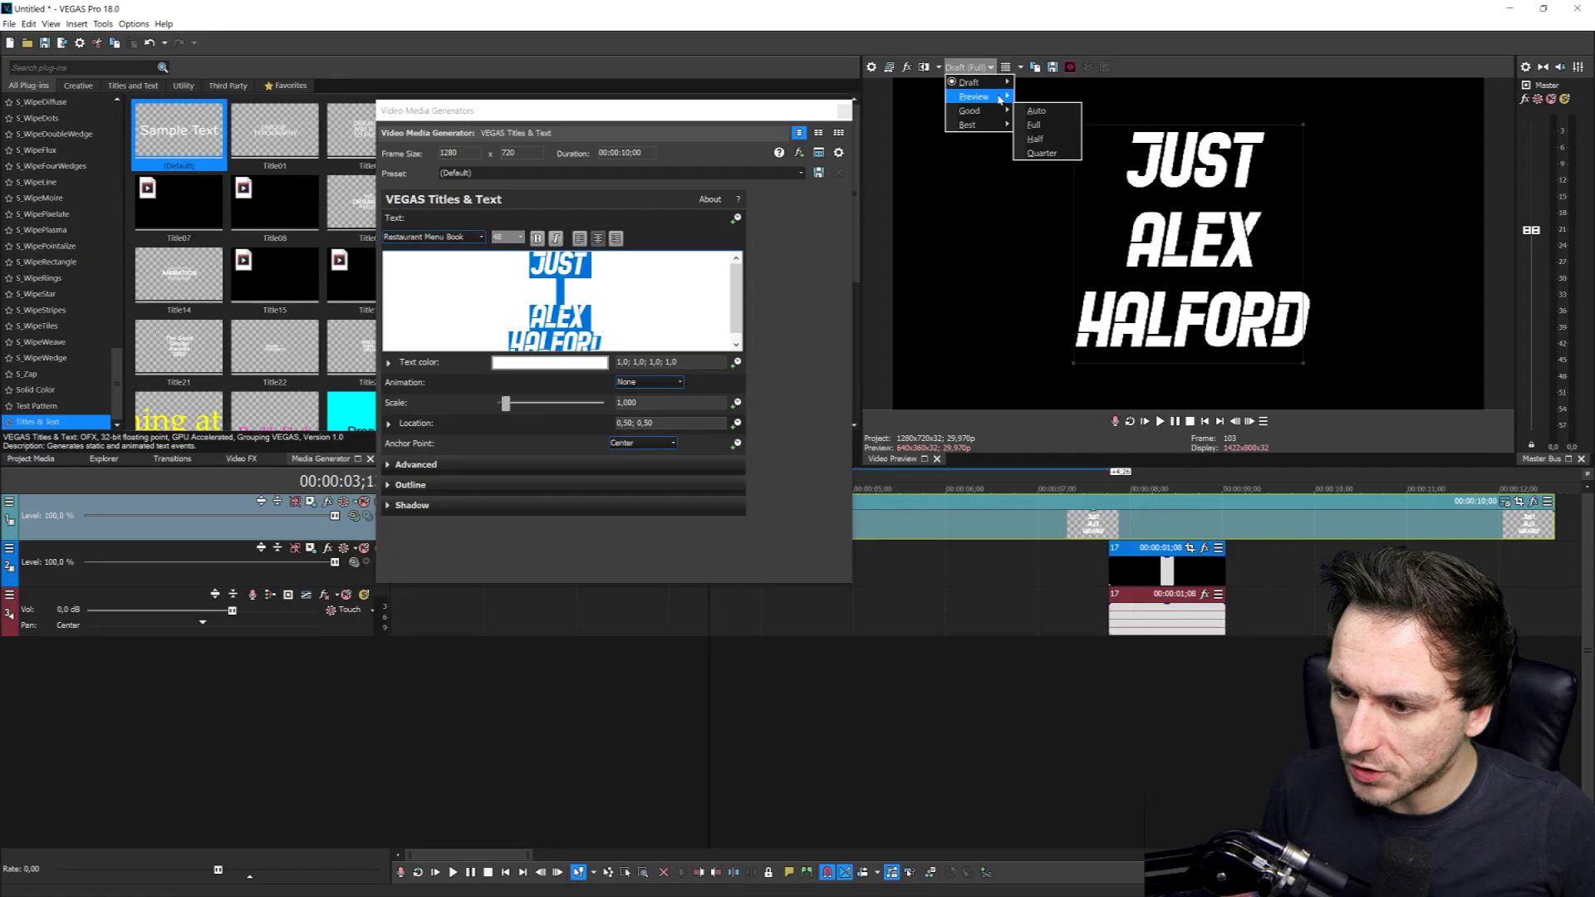
left_click(1033, 109)
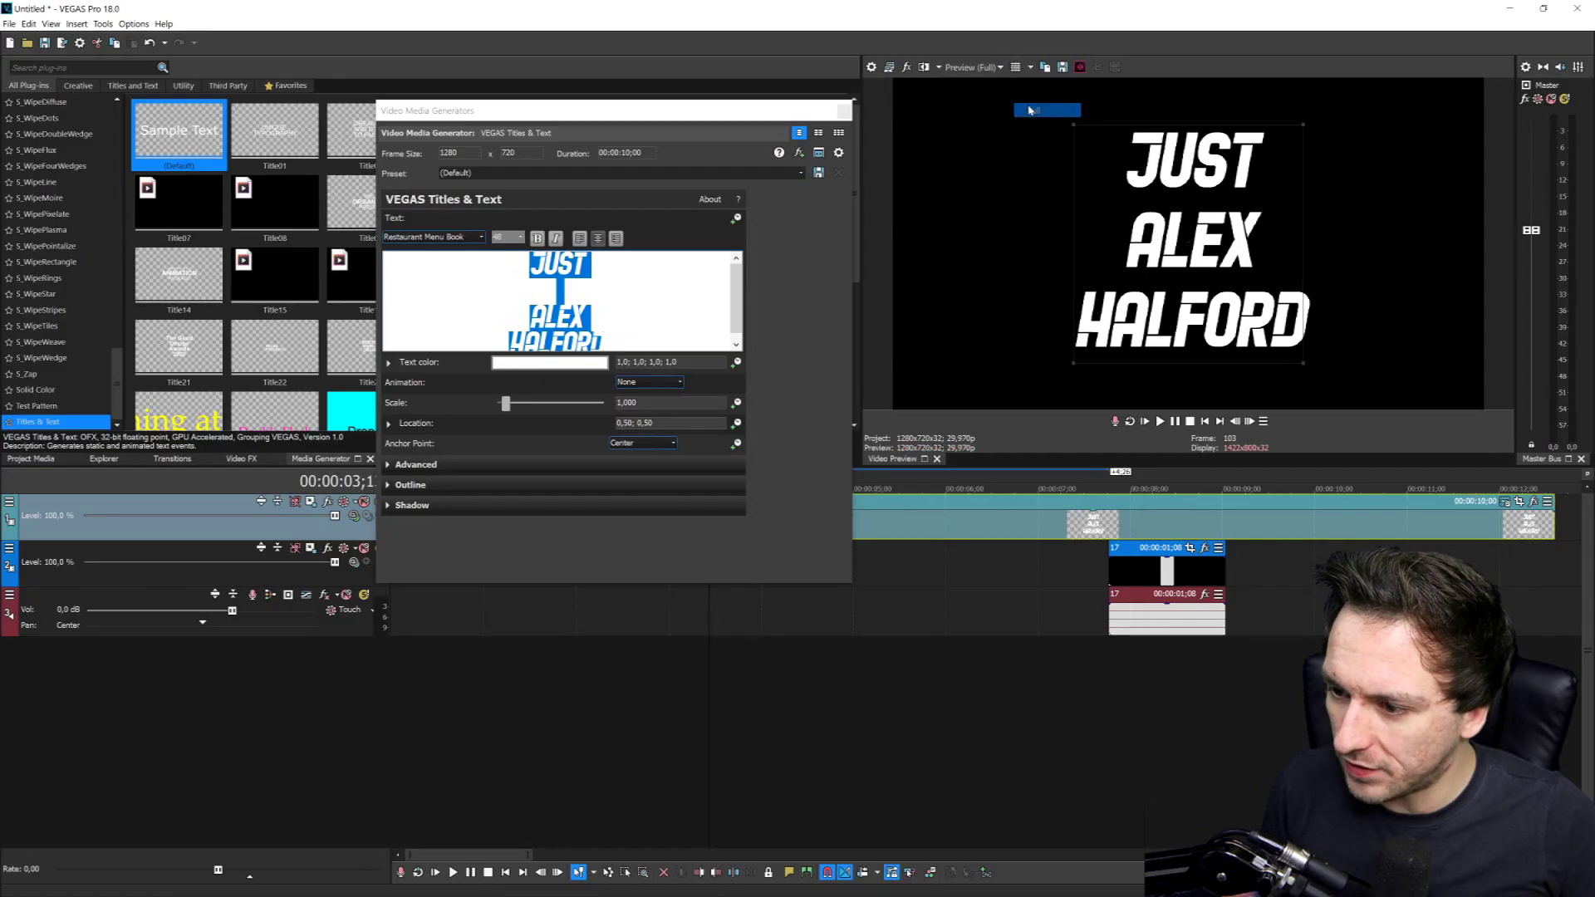
Jump to around 8 seconds and close the Video Media Generators dialog
left_click(1163, 517)
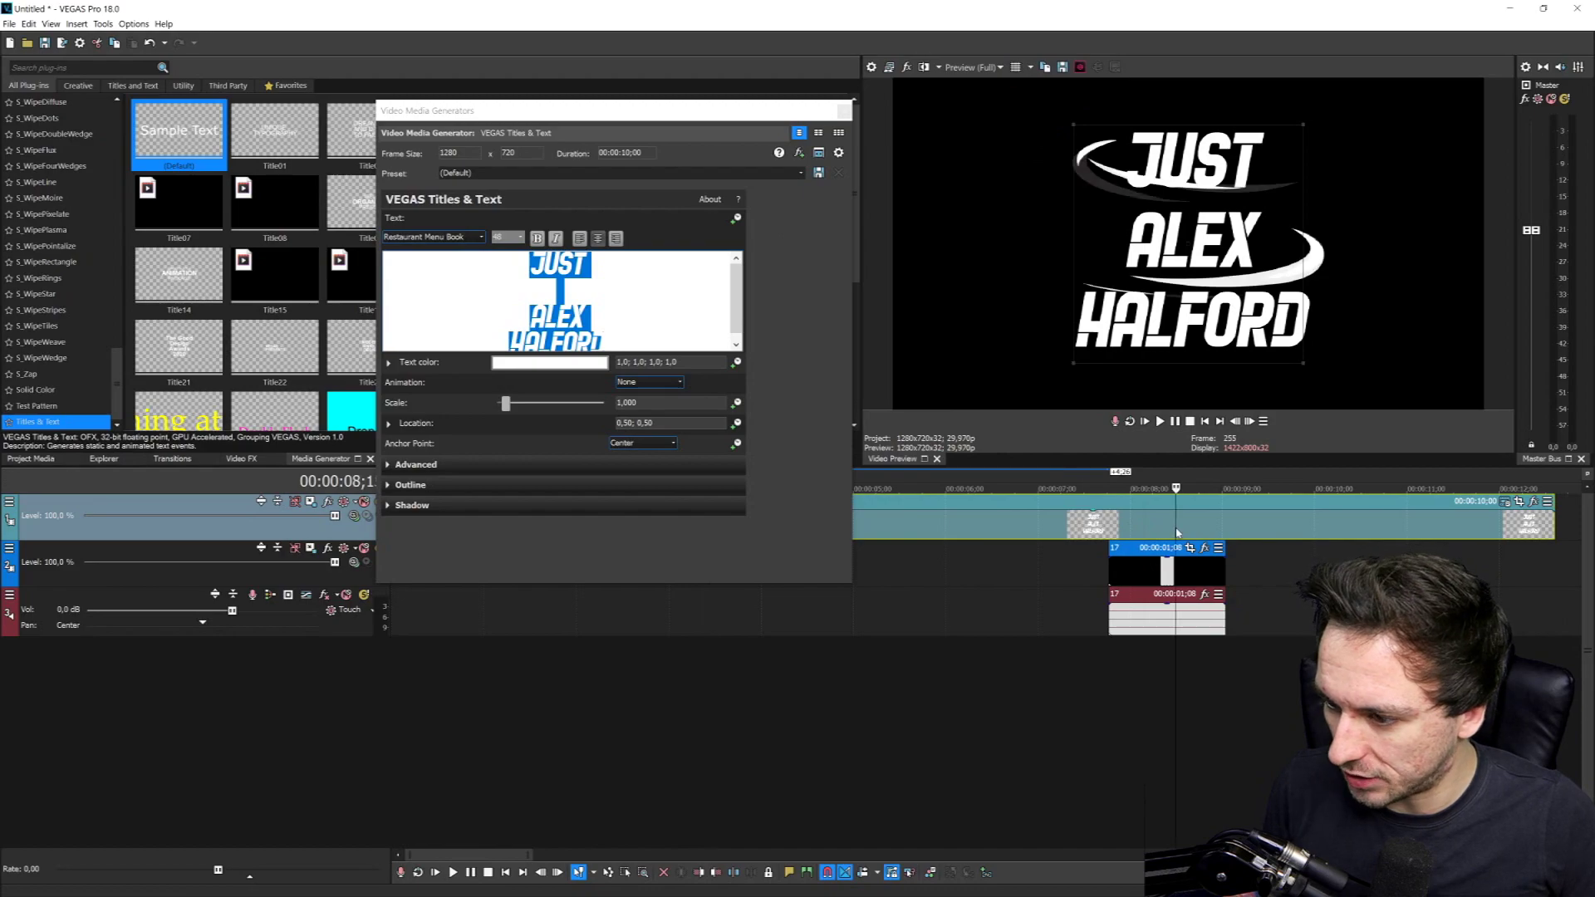
left_click(964, 496)
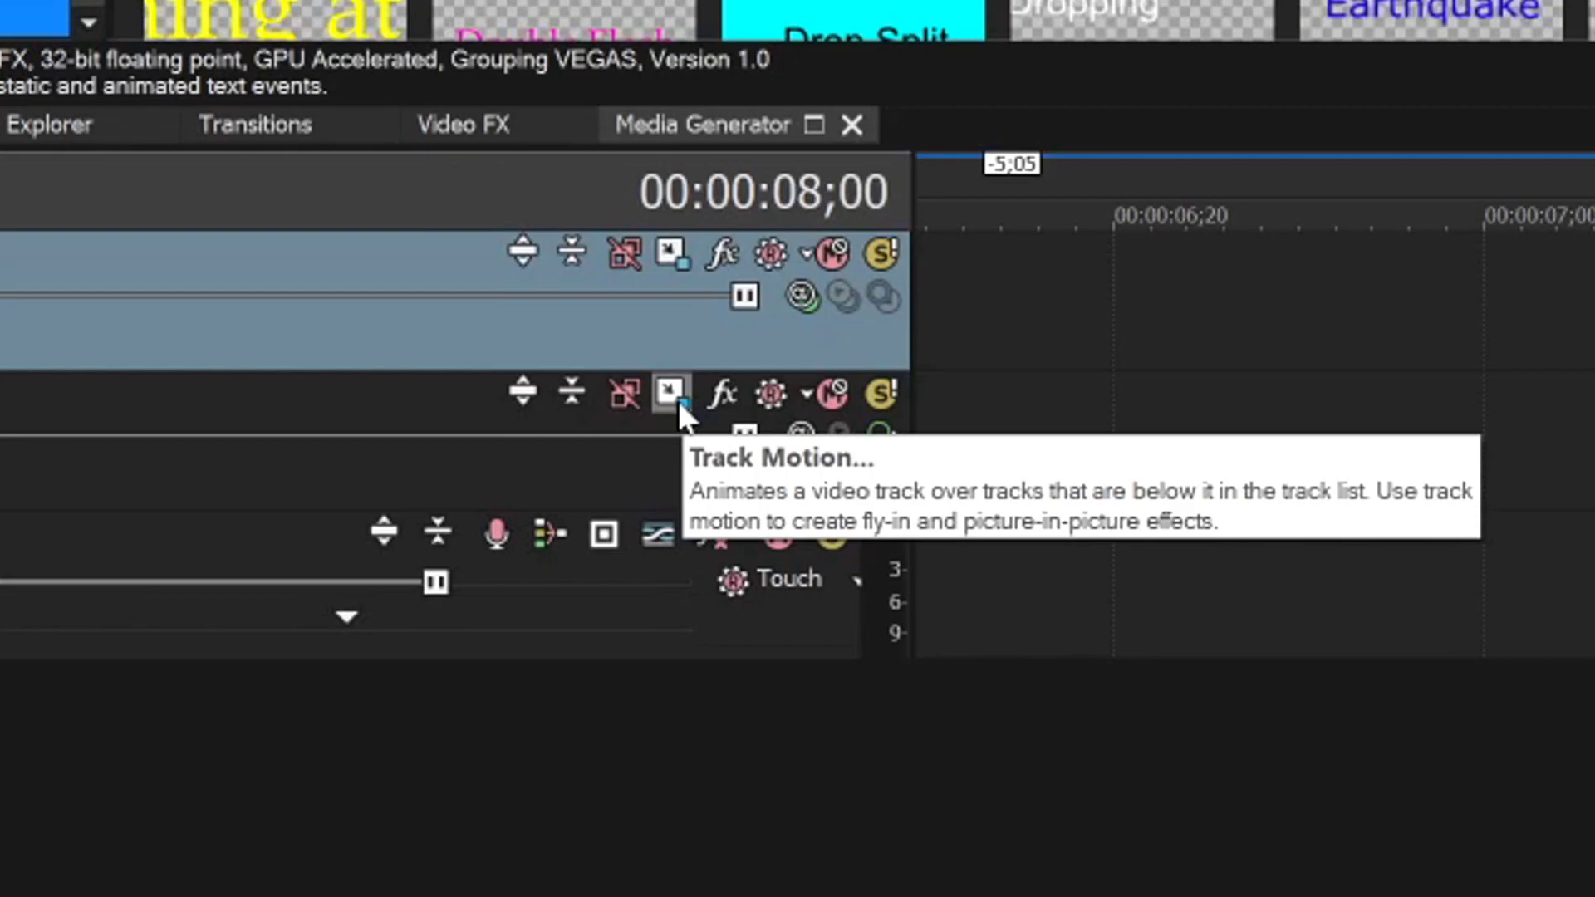
Open Track Motion for track 2 and use Restore Box to reset it to 1280×720
left_click(678, 401)
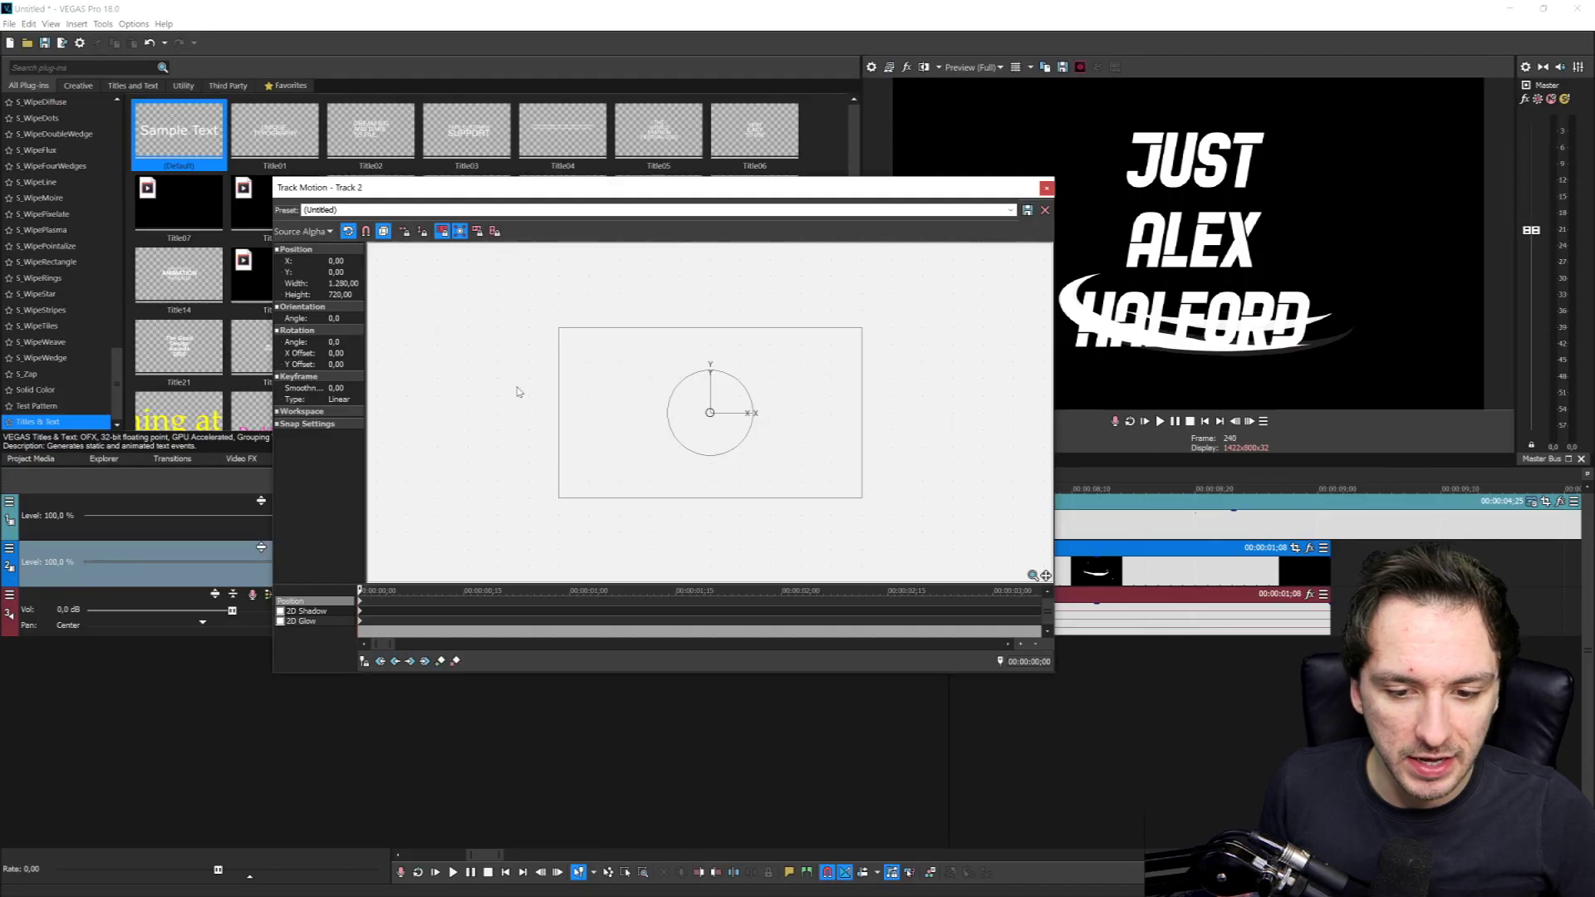
left_click_drag(753, 182, 1057, 538)
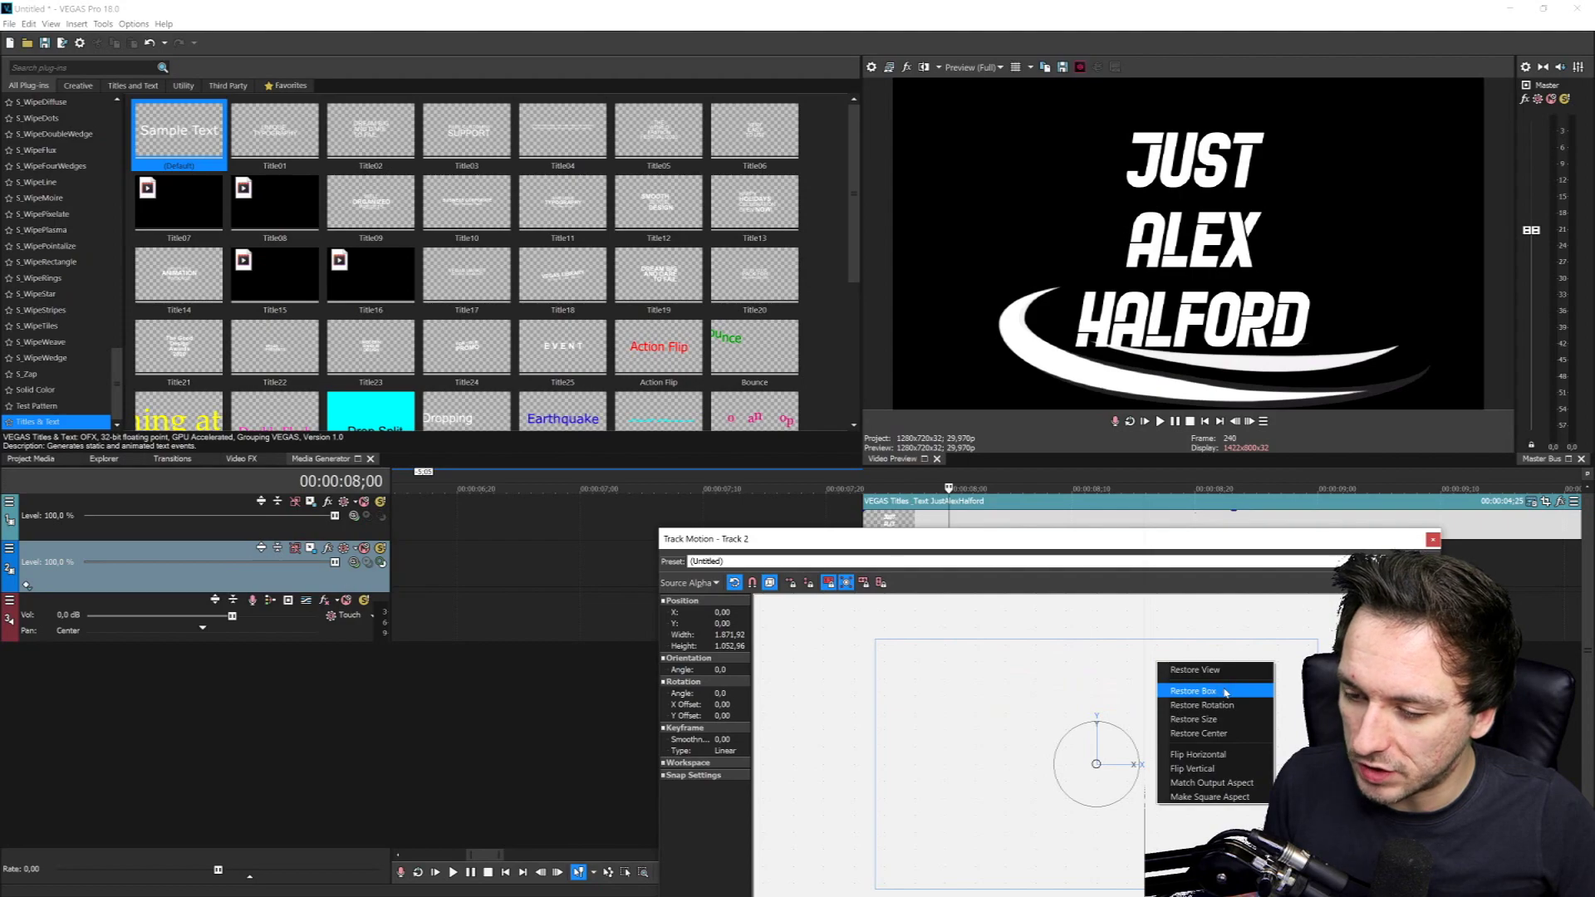
left_click(1225, 693)
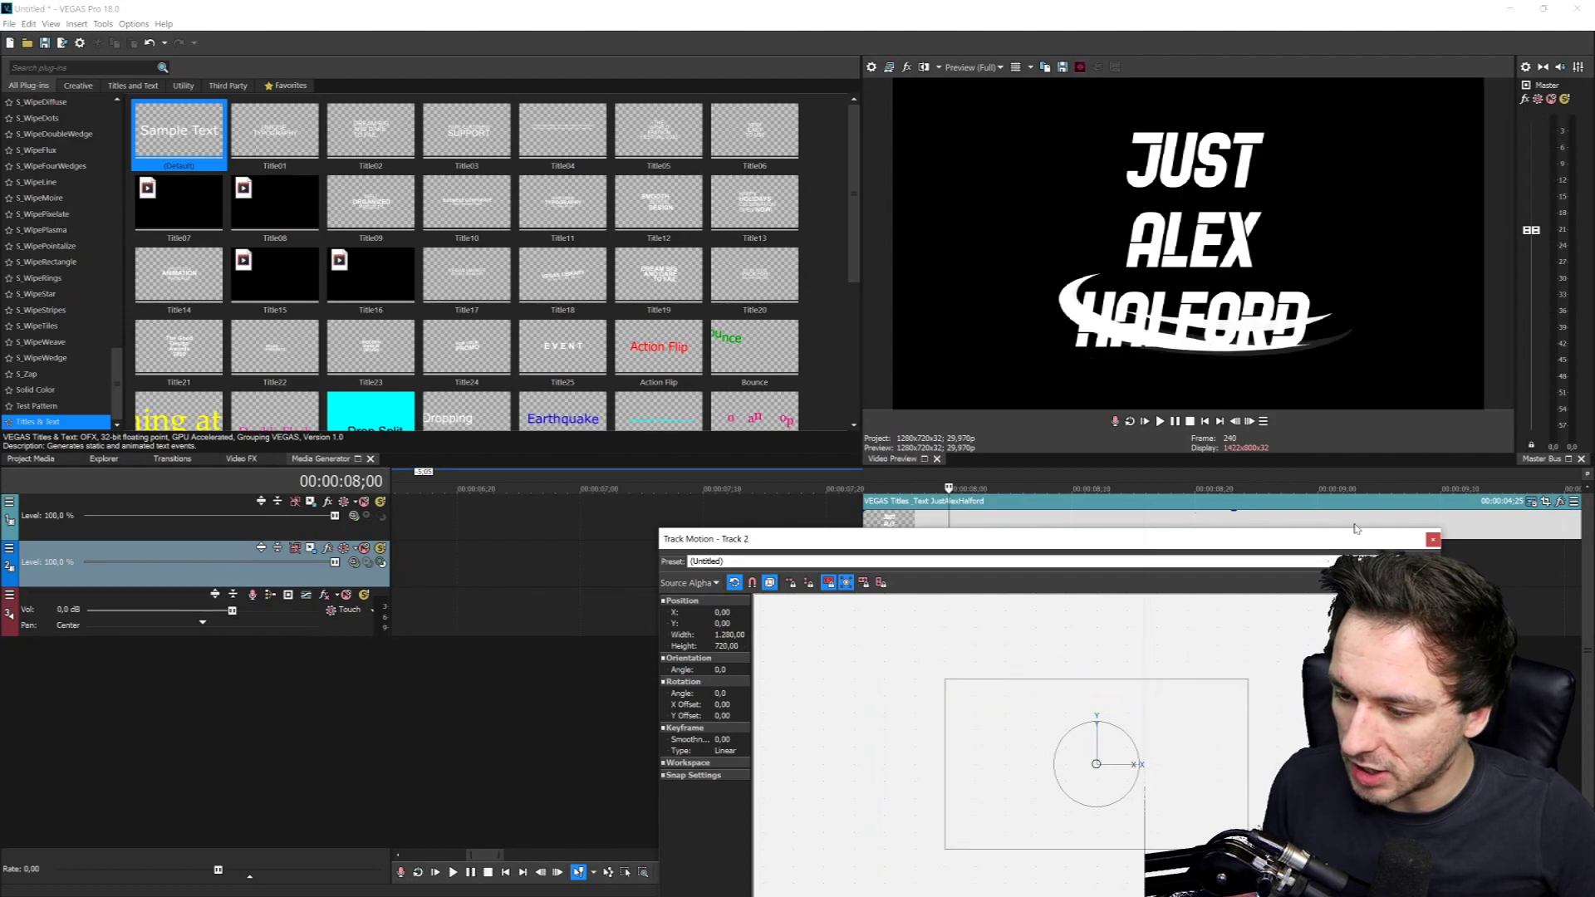
Close Track Motion, then reposition the title event and adjust its fade-in relative to the swoosh
left_click(1432, 541)
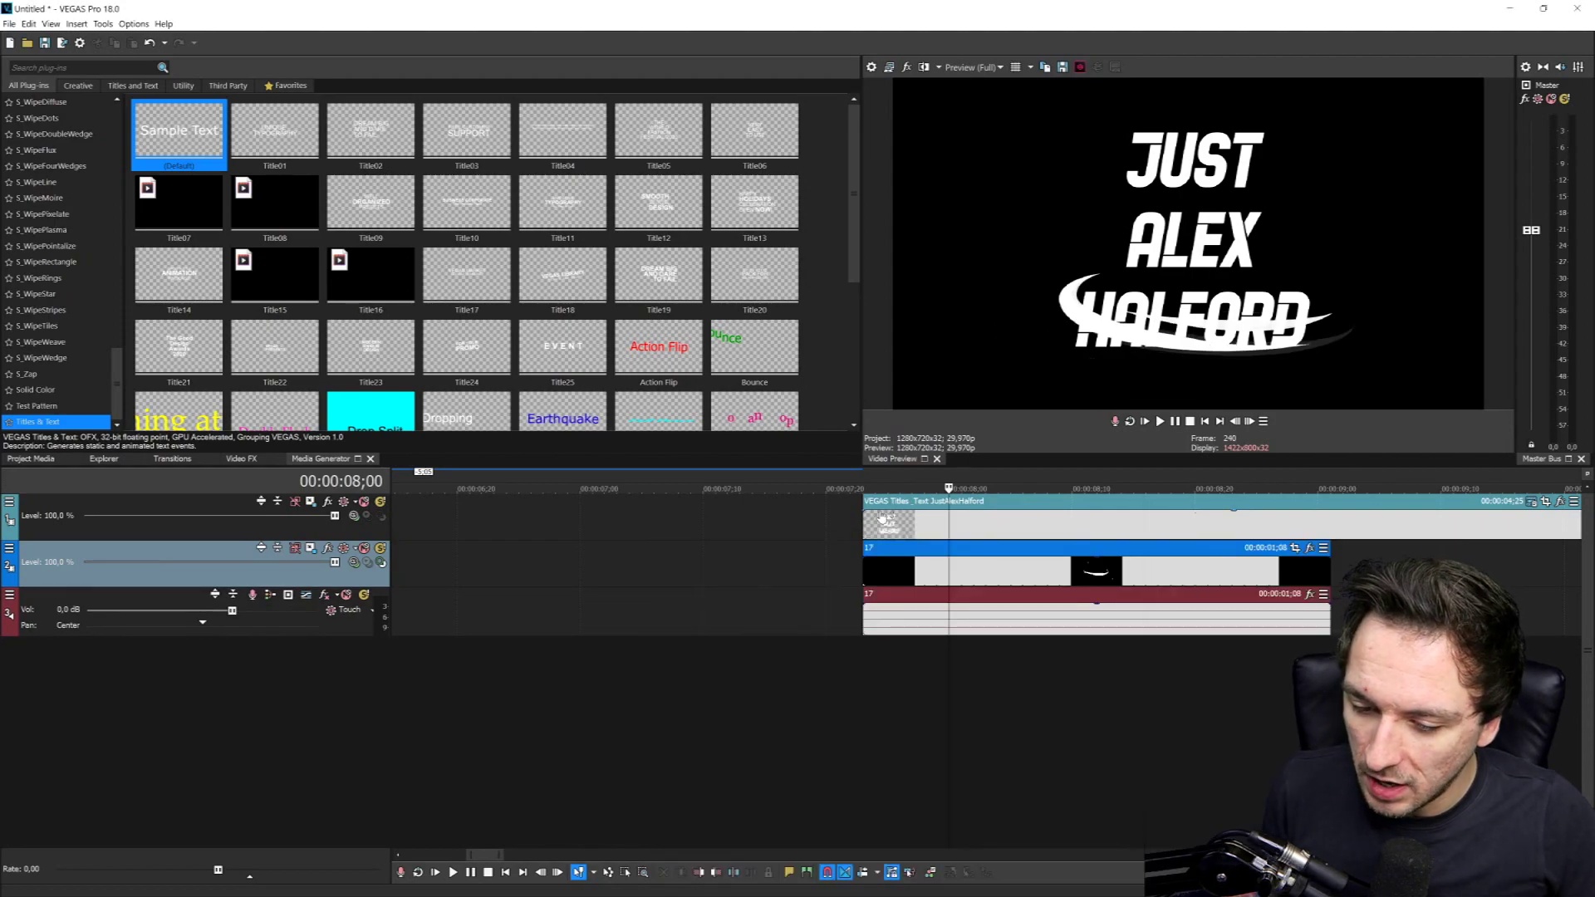
left_click_drag(884, 528, 1005, 537)
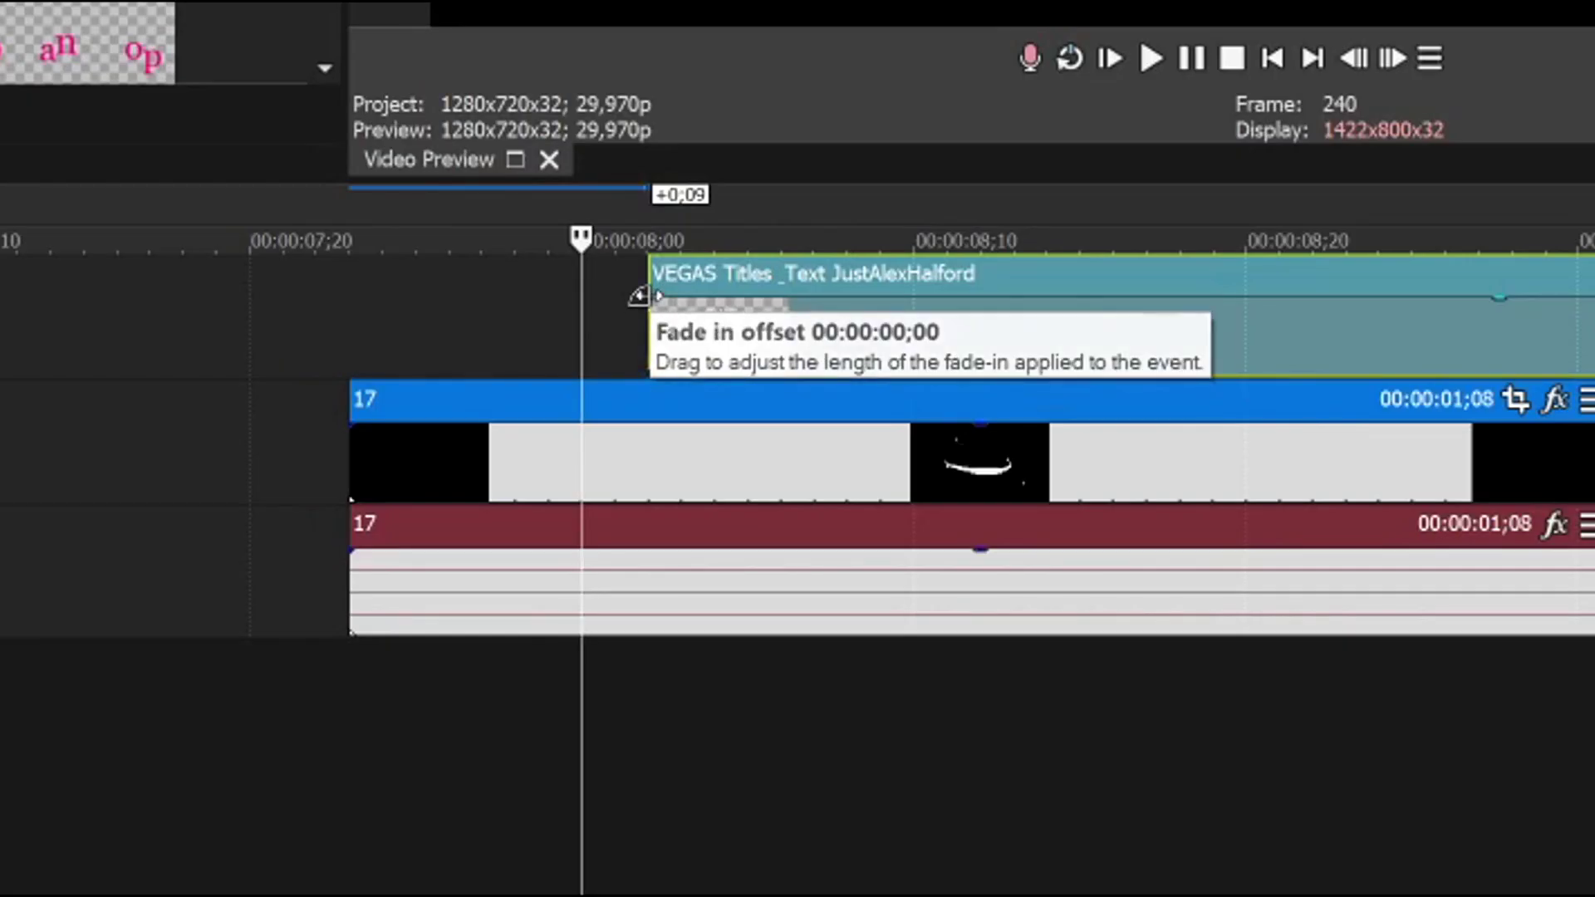
left_click_drag(638, 295, 658, 297)
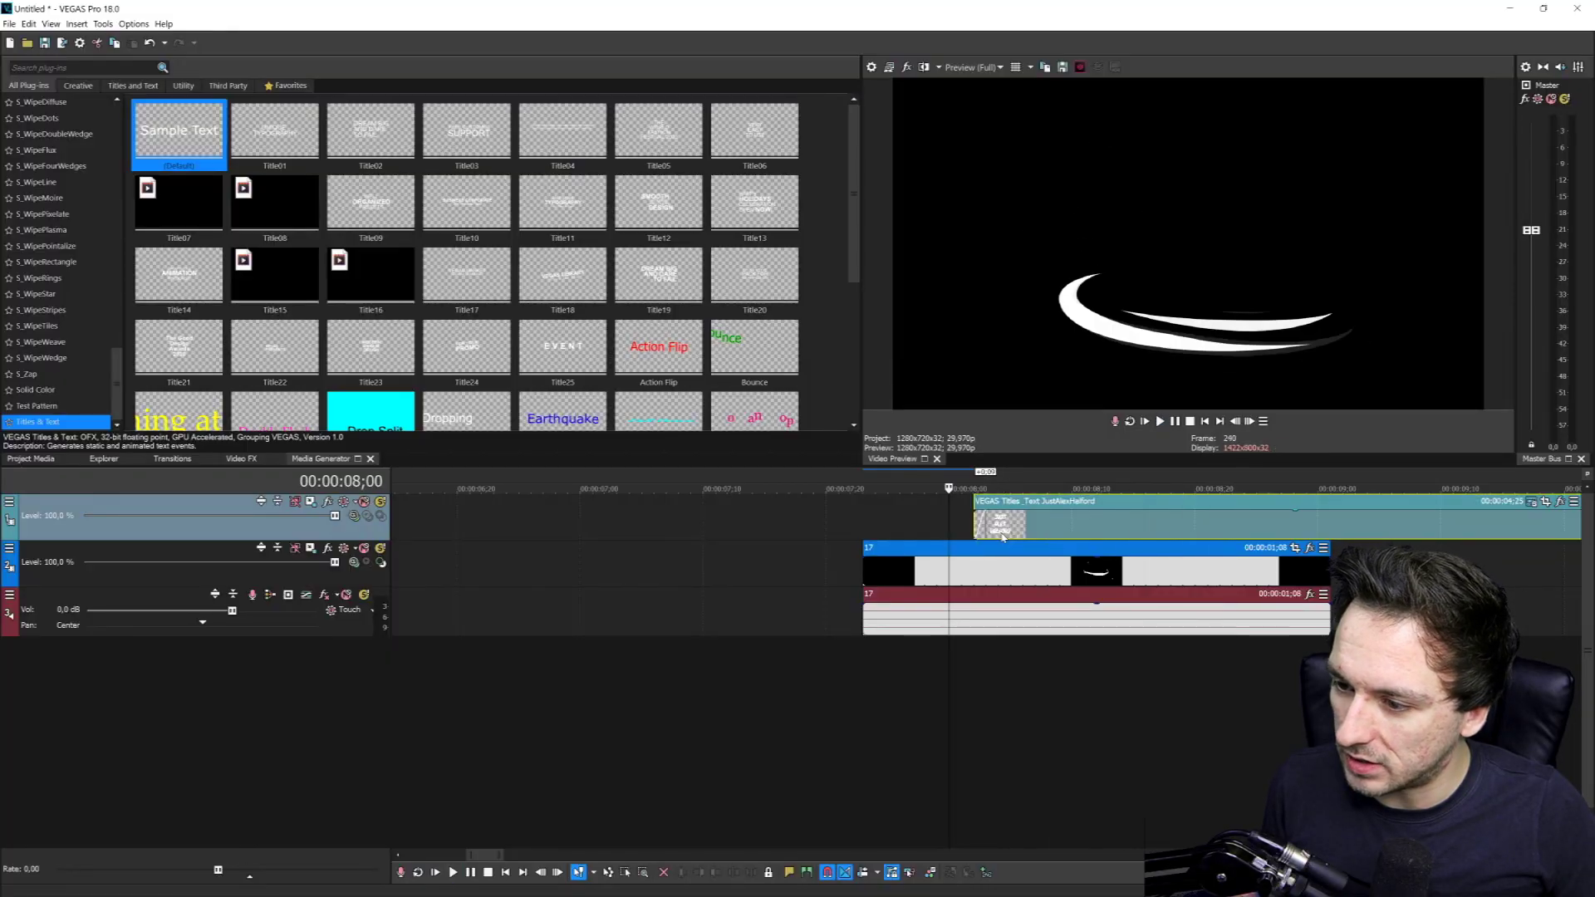
left_click(972, 583)
left_click(893, 575)
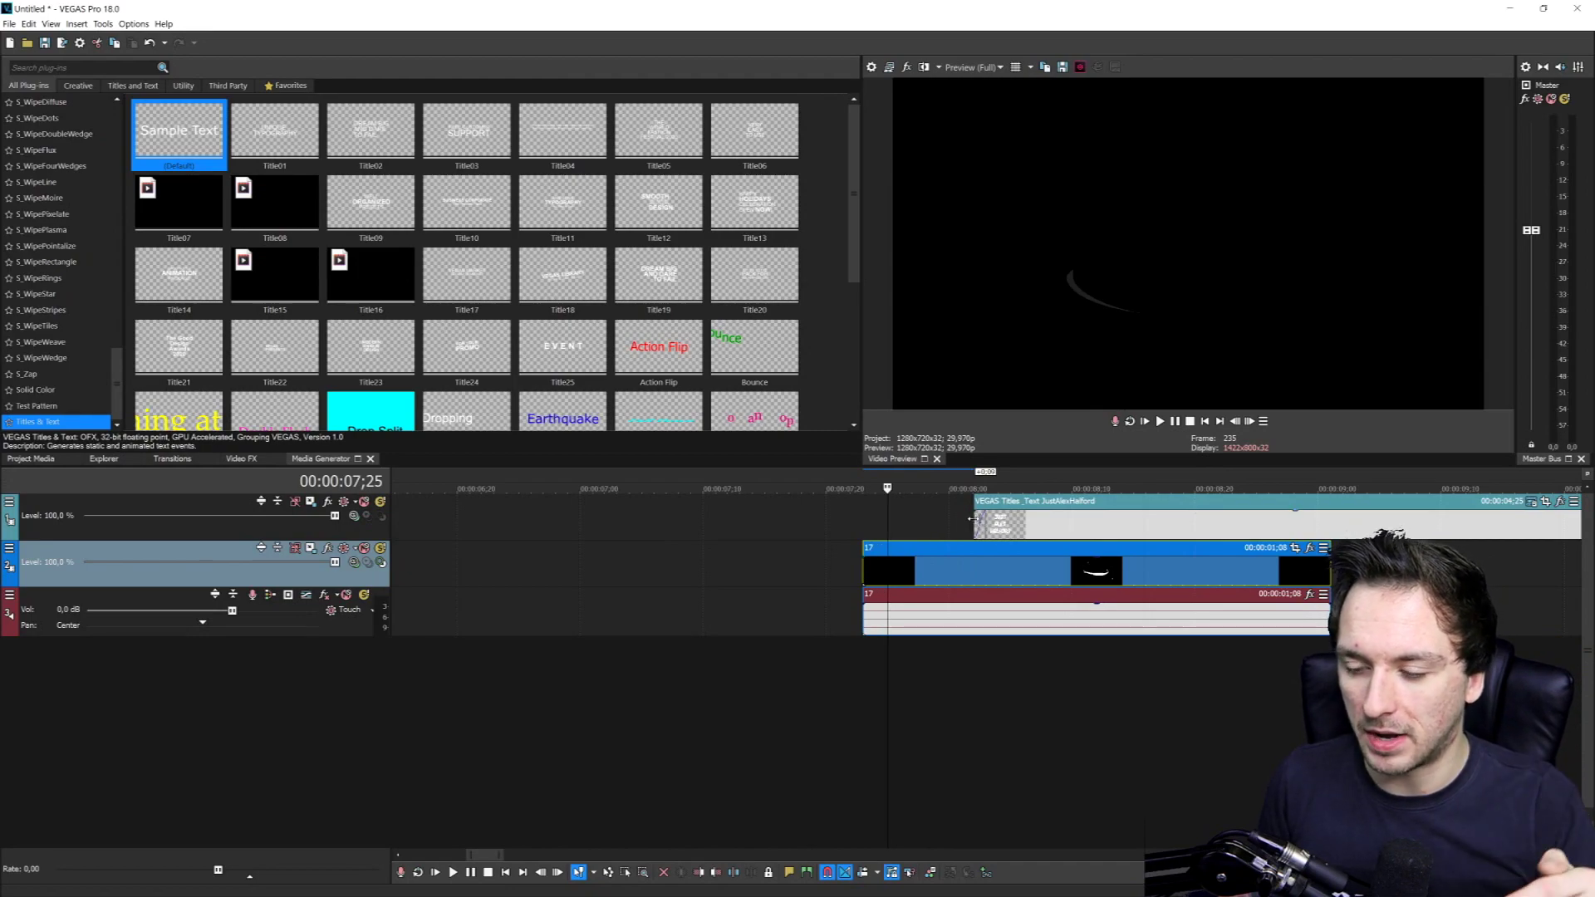
left_click_drag(980, 521, 887, 525)
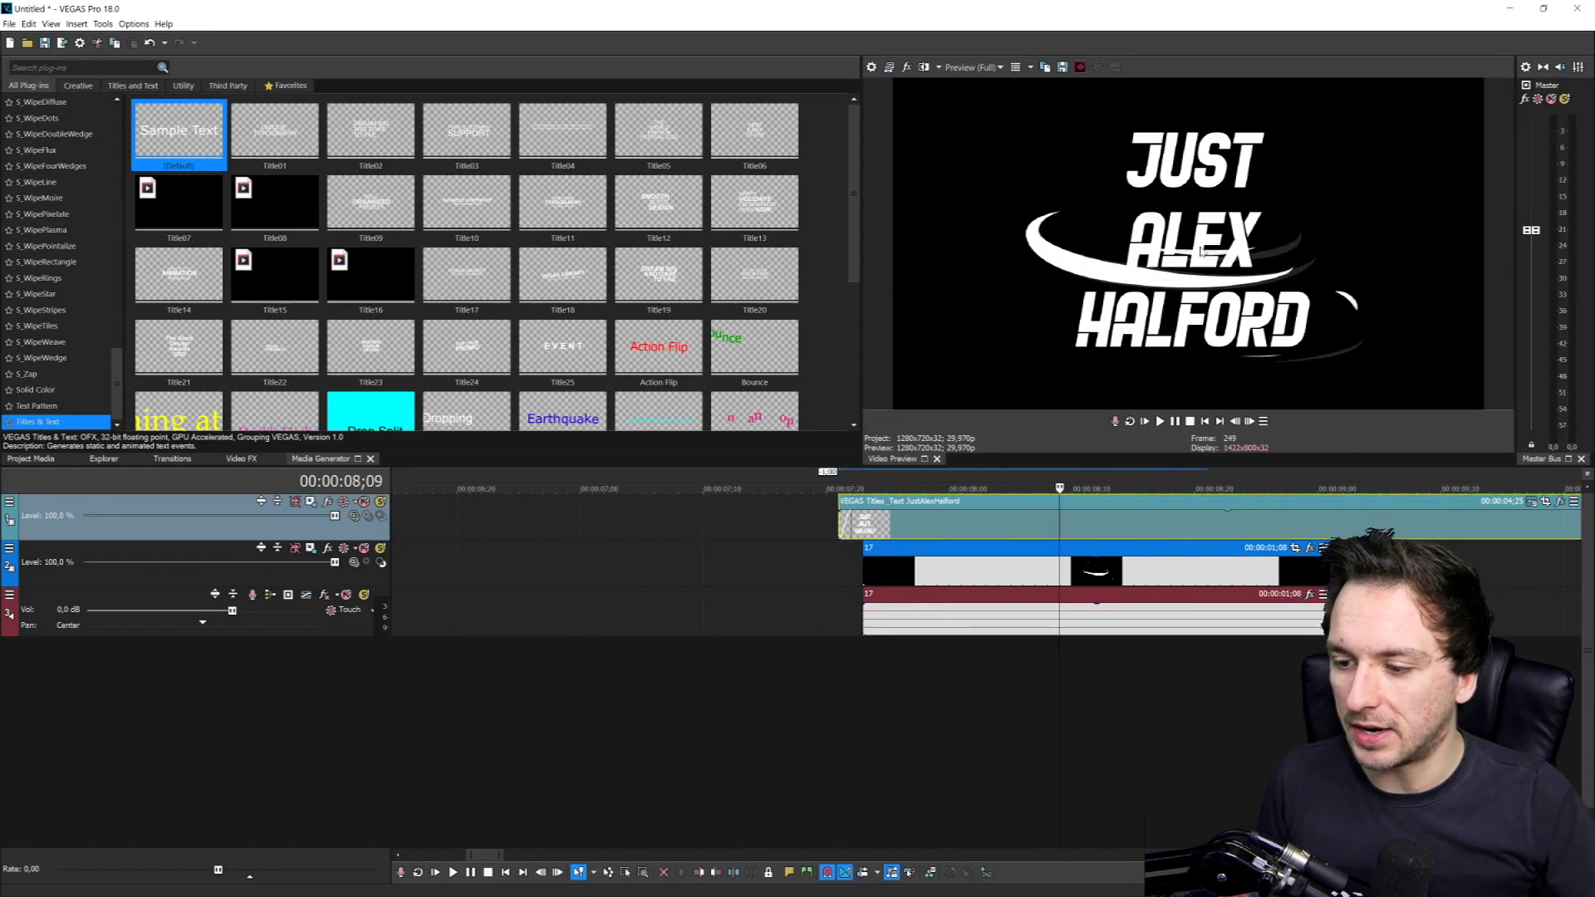
Set the swoosh event's Pan/Crop to Match Output Aspect, nudge the title later, and play back
left_click(1294, 549)
right_click(666, 143)
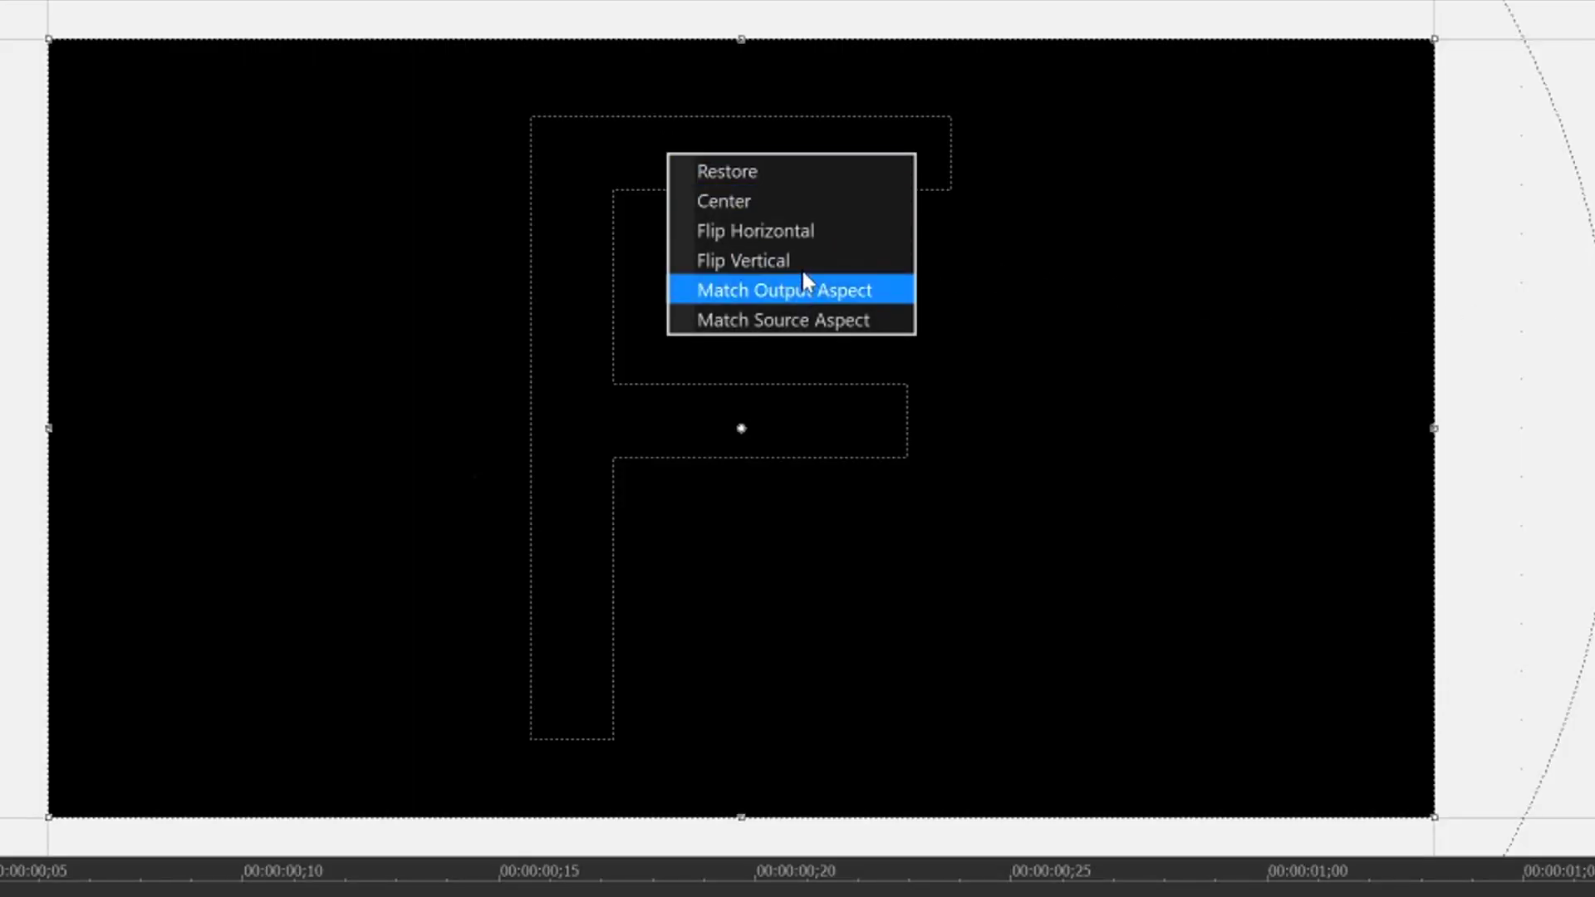
left_click(801, 279)
left_click(1264, 313)
left_click_drag(1013, 520, 1196, 521)
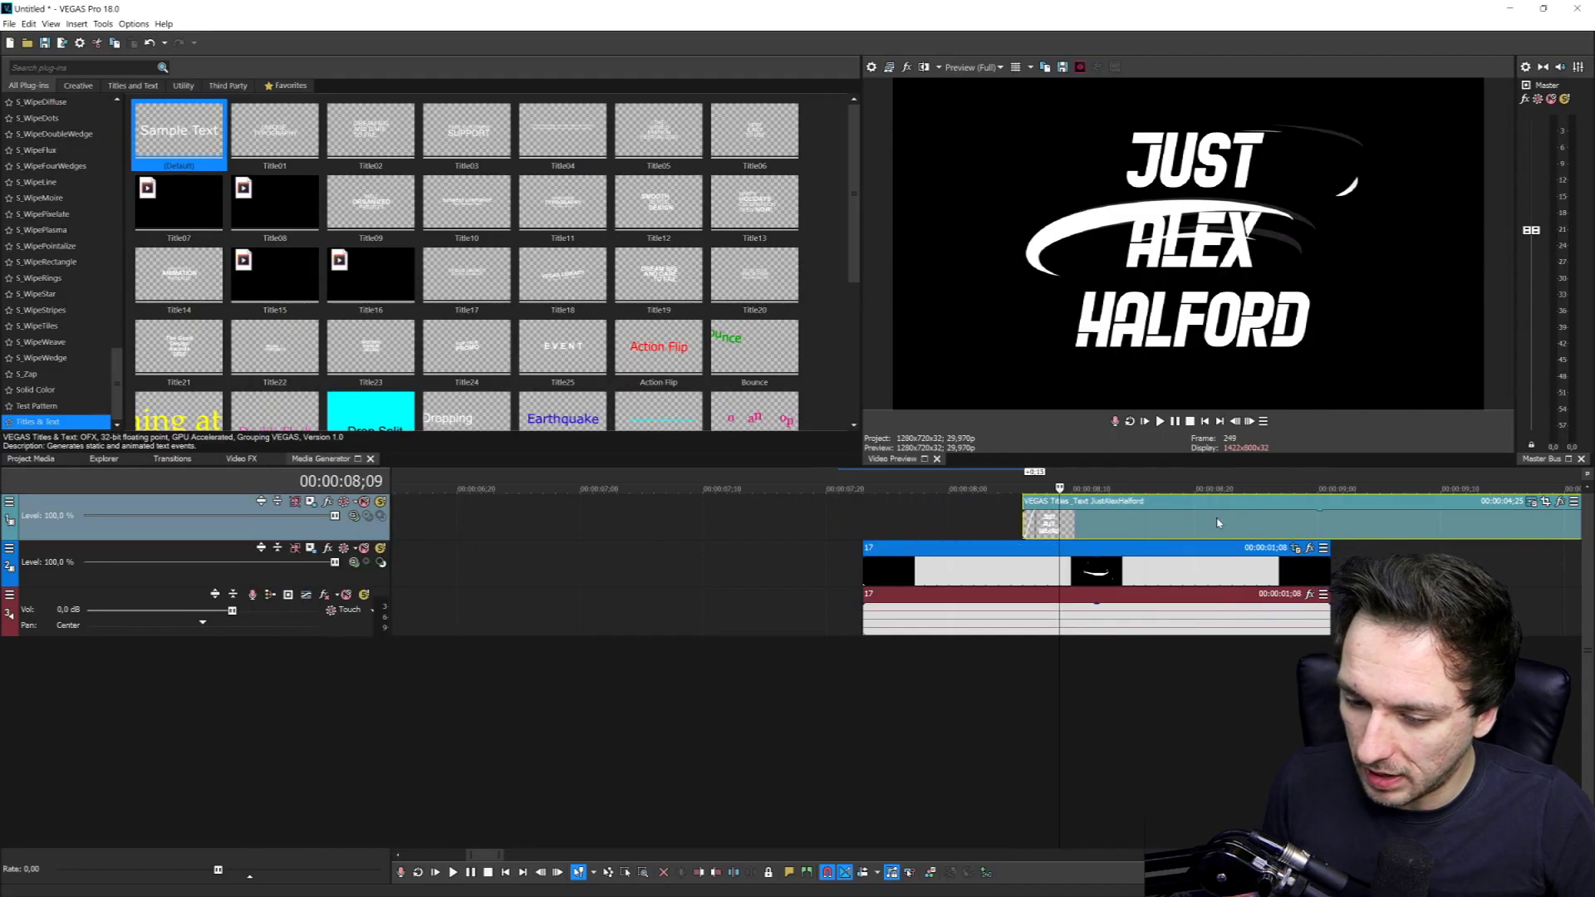
key("space")
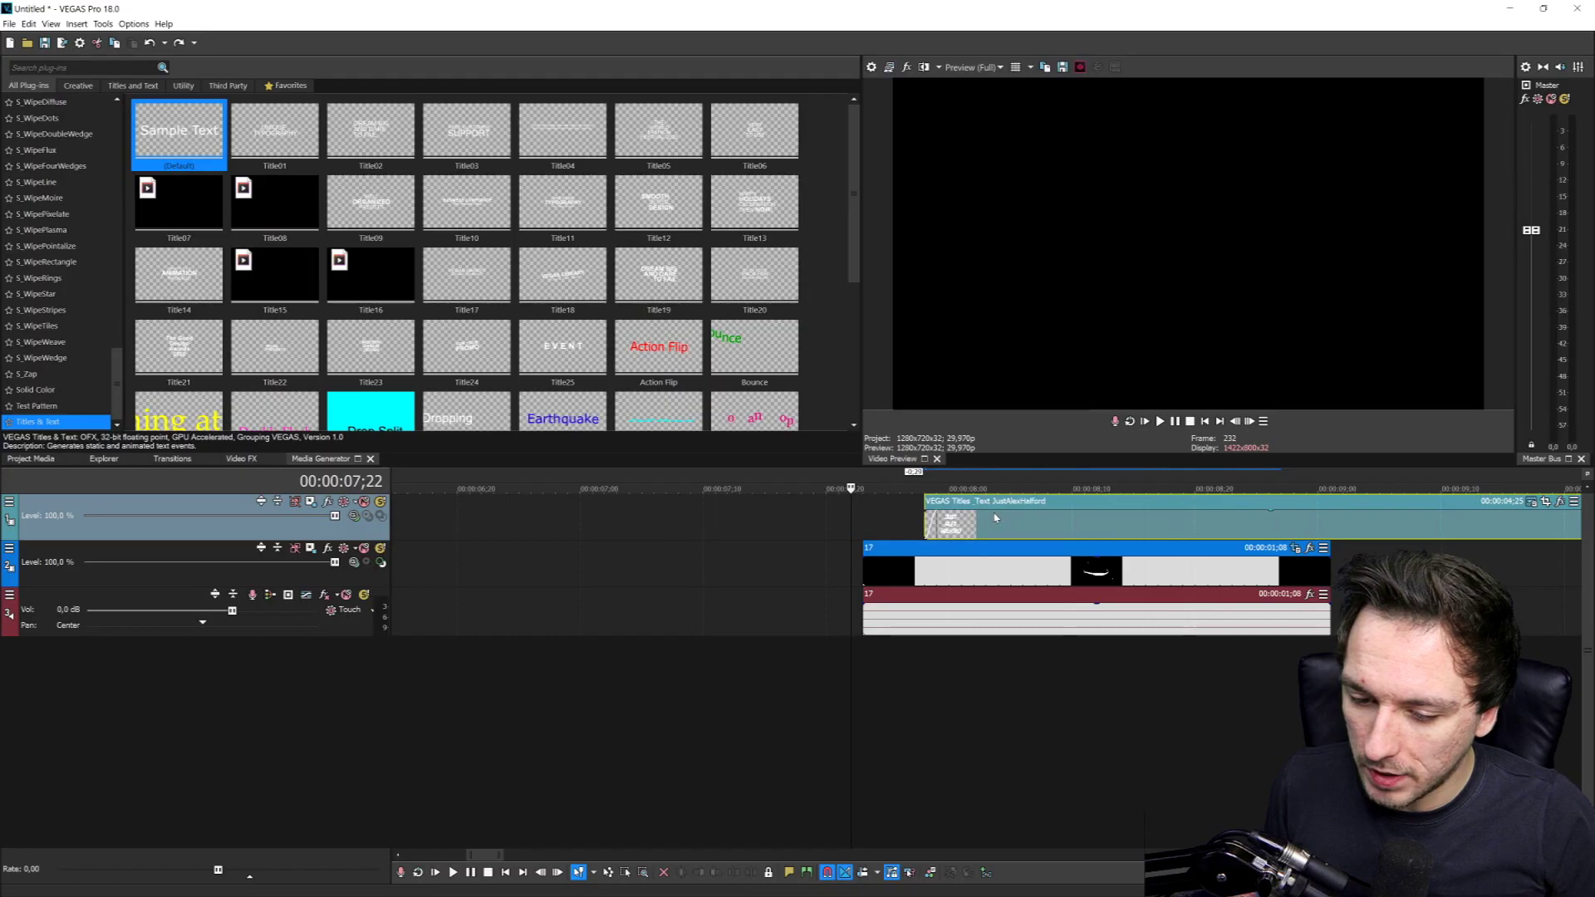
Stop playback, trim the title event to 00:00:02;18, and park the playhead at its start
left_click_drag(955, 522, 923, 529)
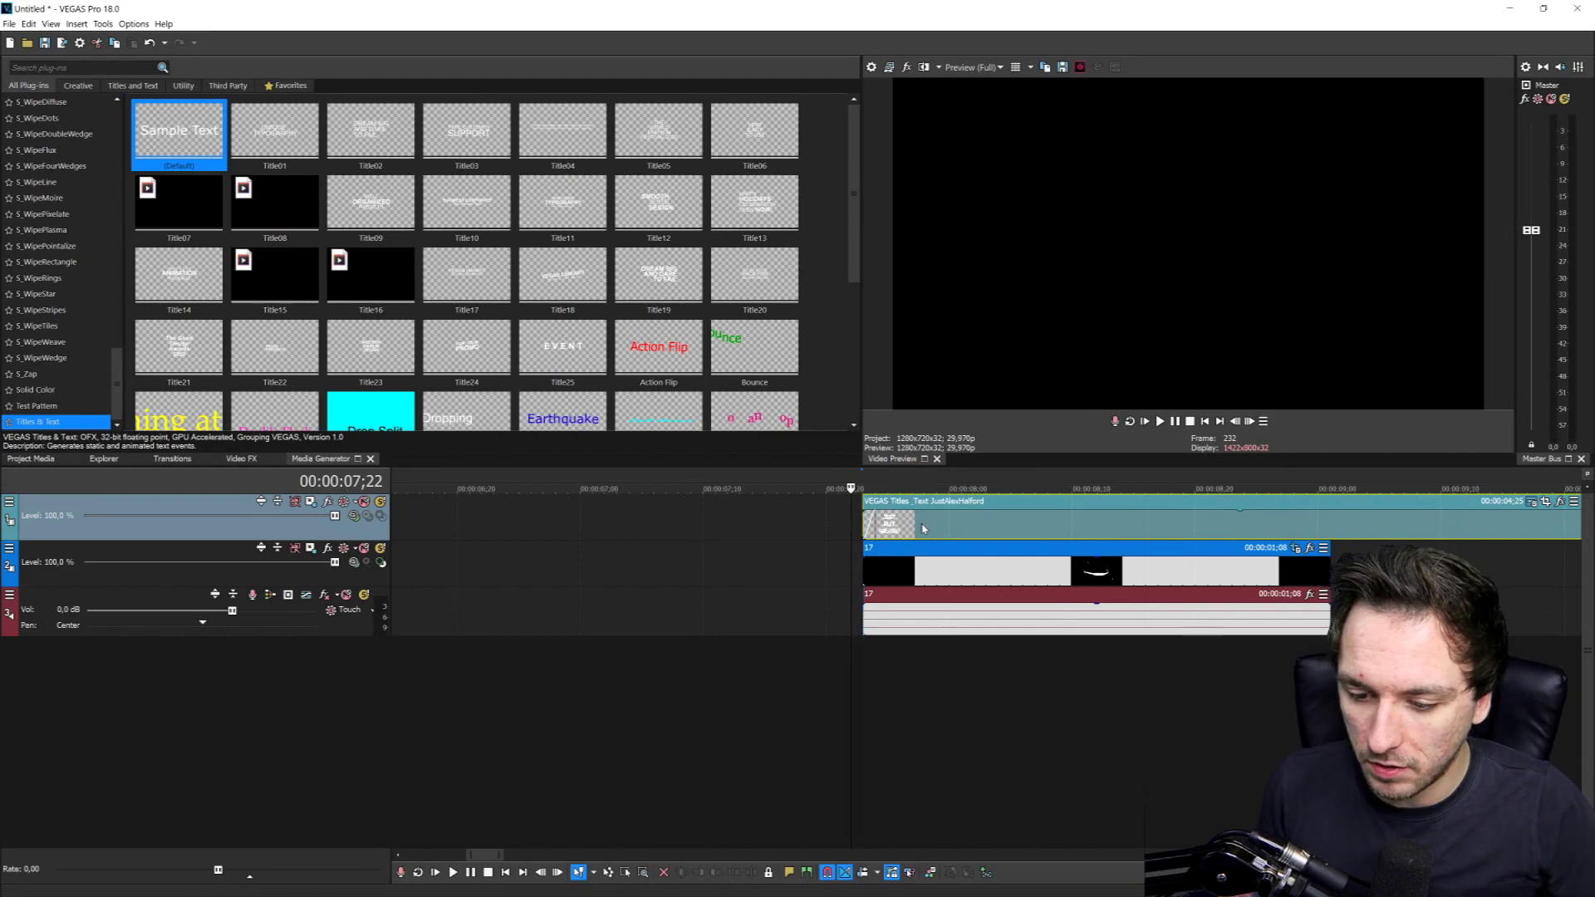
key("space")
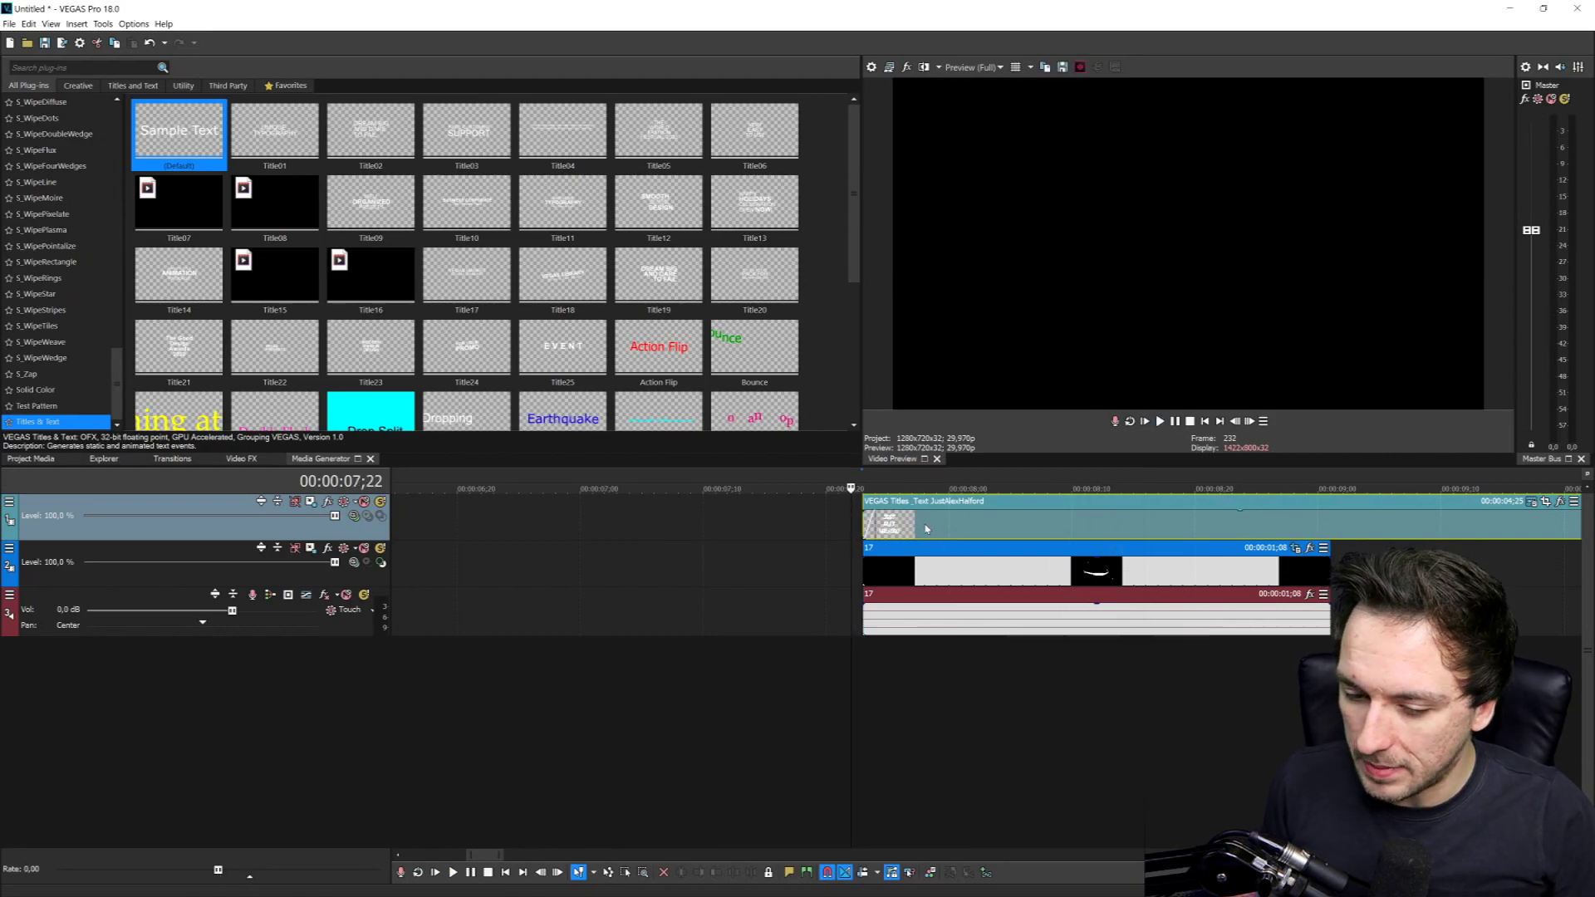
scroll(888, 525, "down", 3)
left_click_drag(1109, 521, 1144, 522)
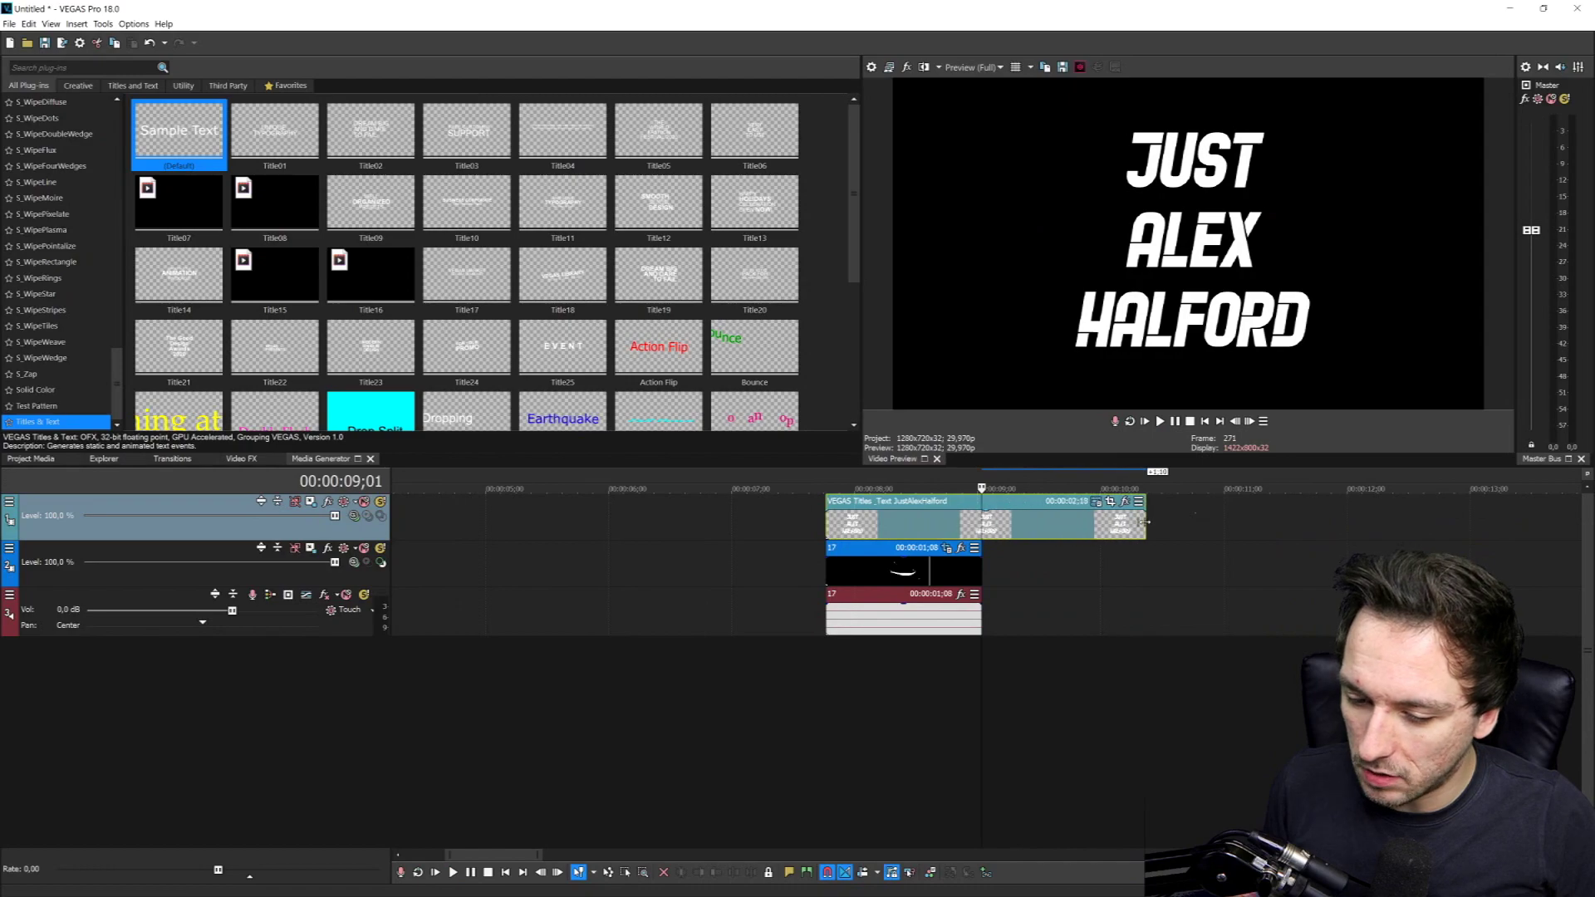
left_click(829, 480)
scroll(829, 479, "up", 2)
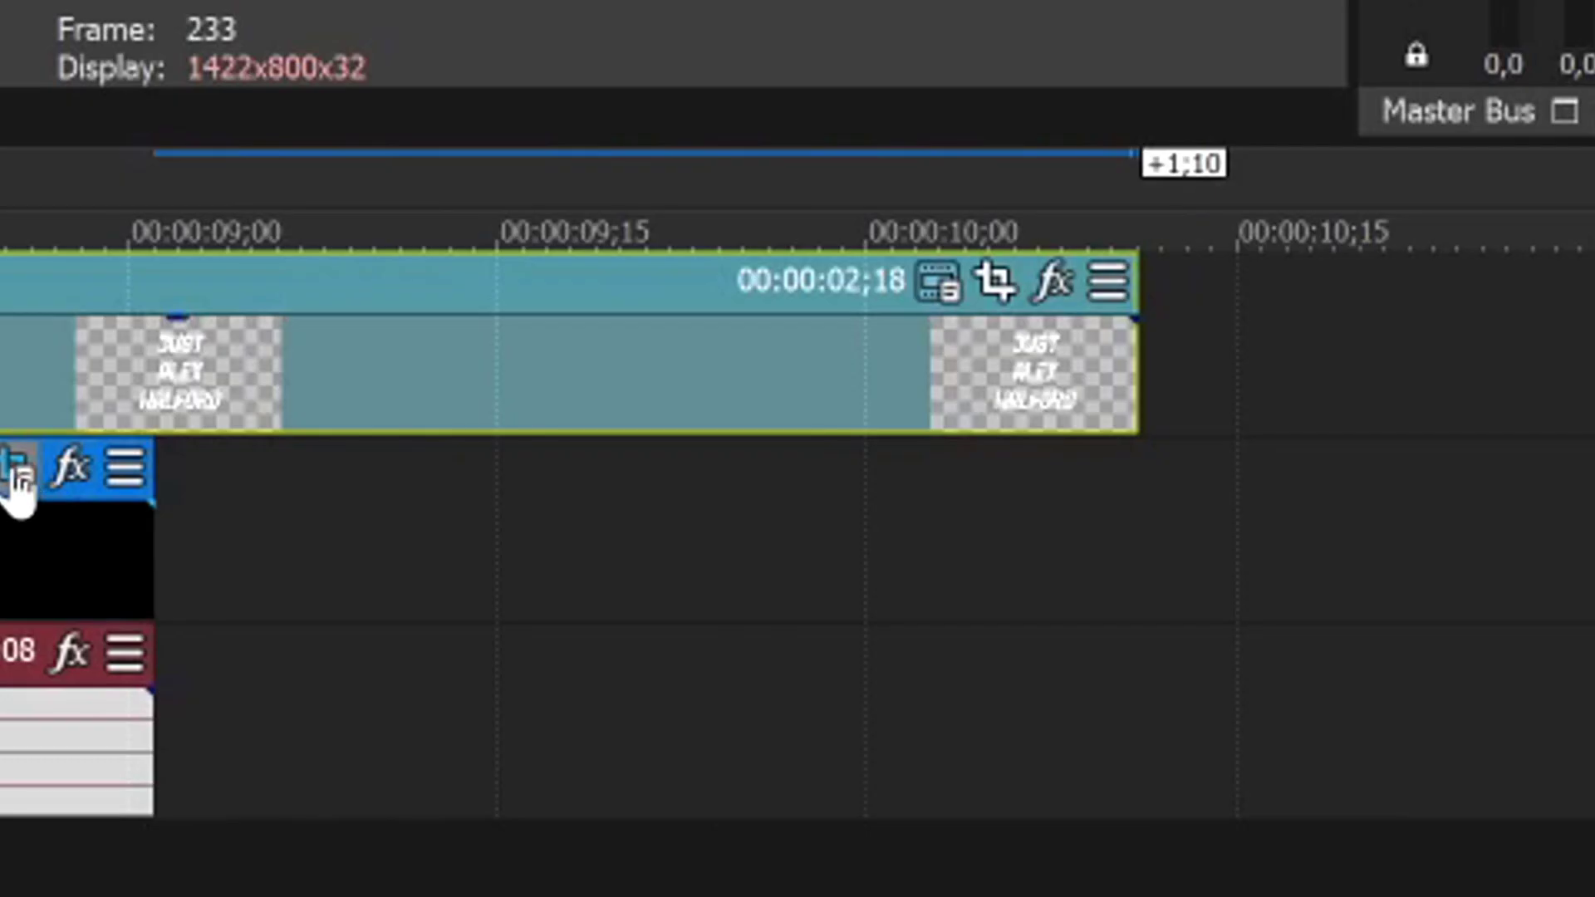
Enable a Pan/Crop mask on the title, draw it around JUST, and play to check
left_click(993, 282)
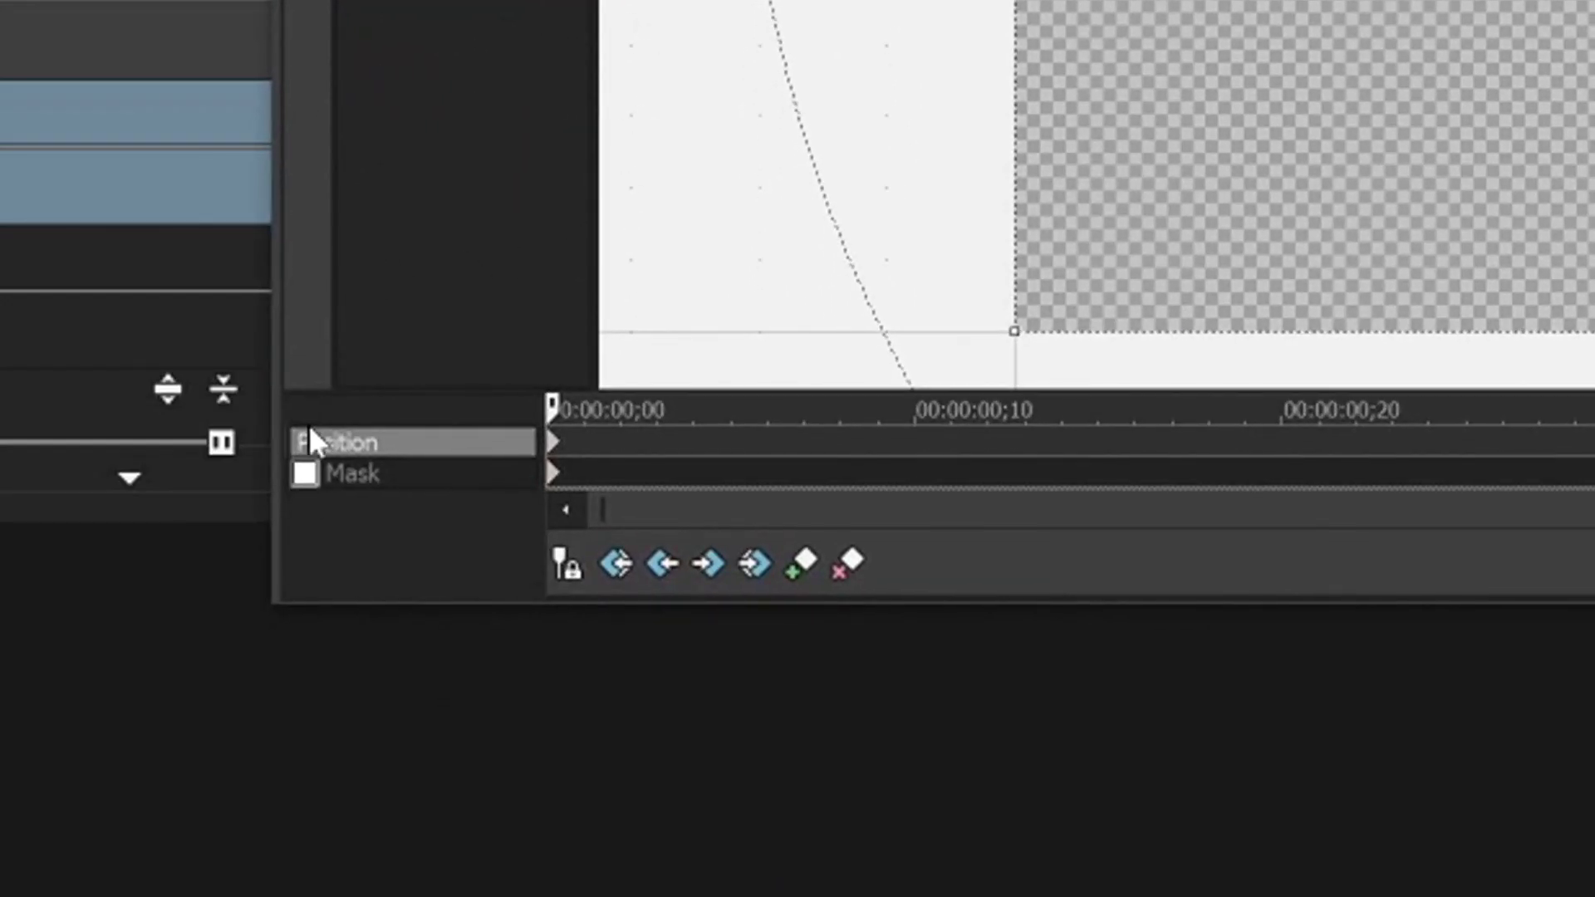
left_click(305, 480)
left_click_drag(728, 250, 931, 341)
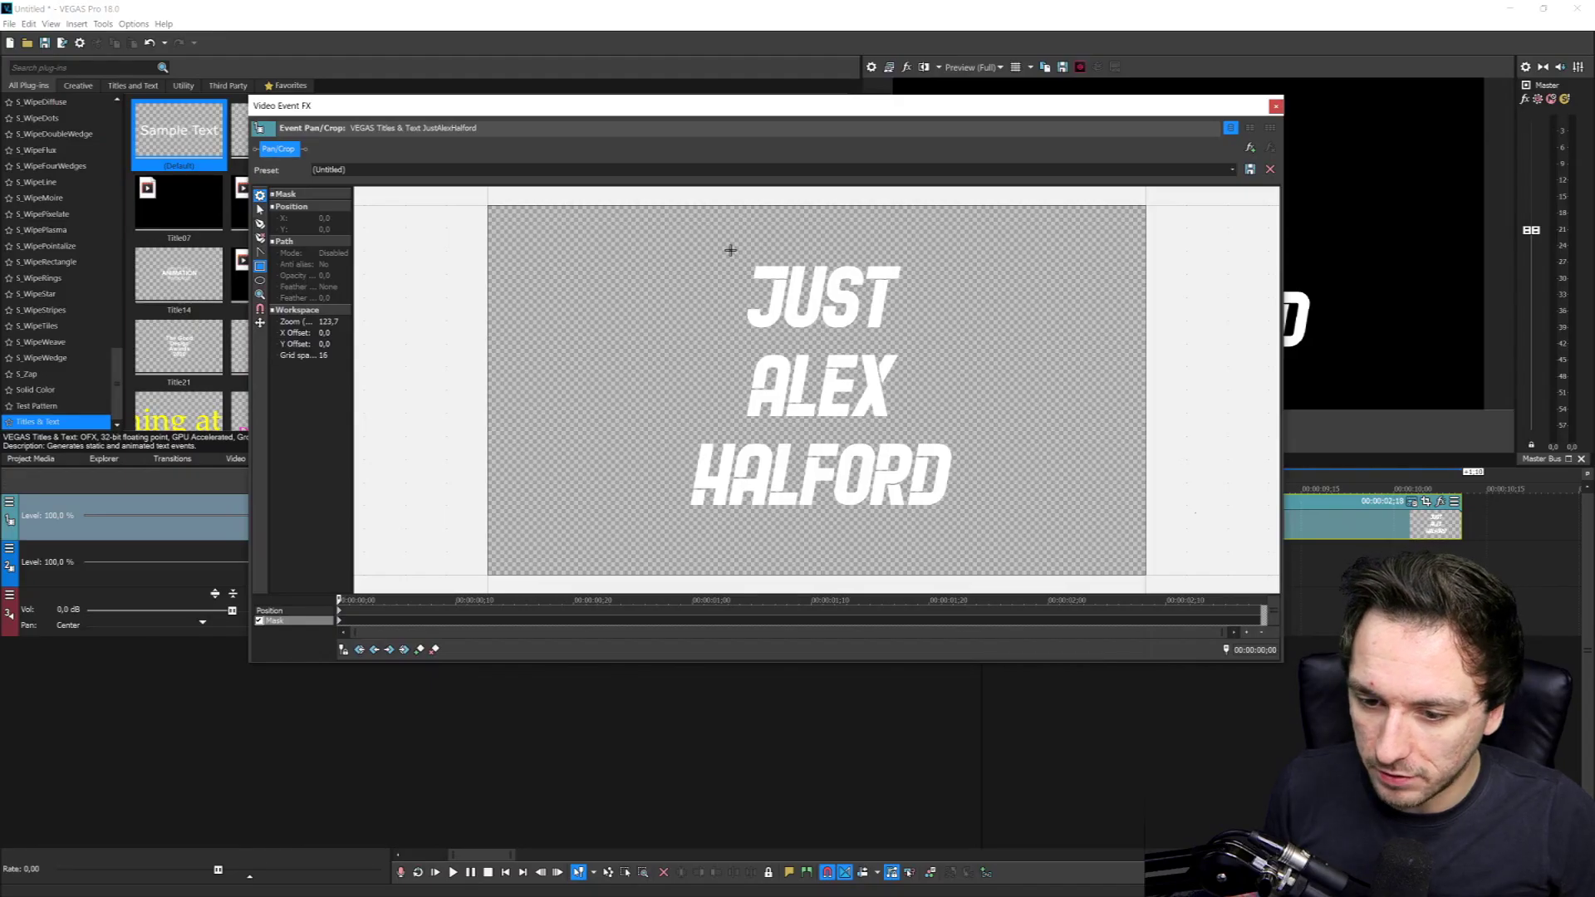
left_click_drag(873, 126, 1054, 708)
scroll(1102, 572, "up", 2)
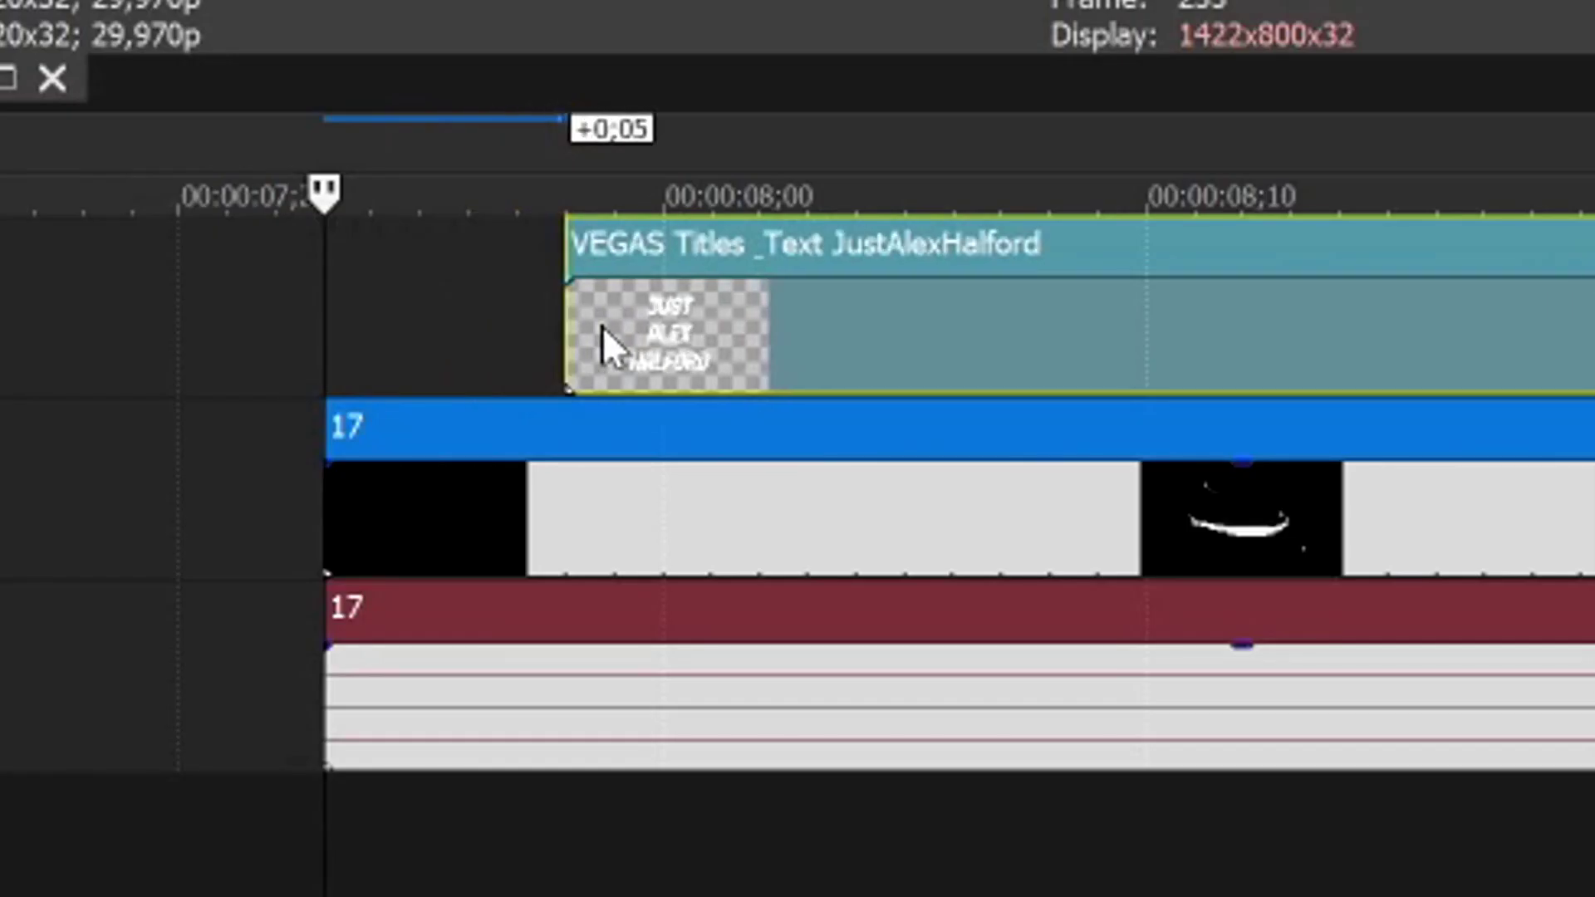
left_click(381, 357)
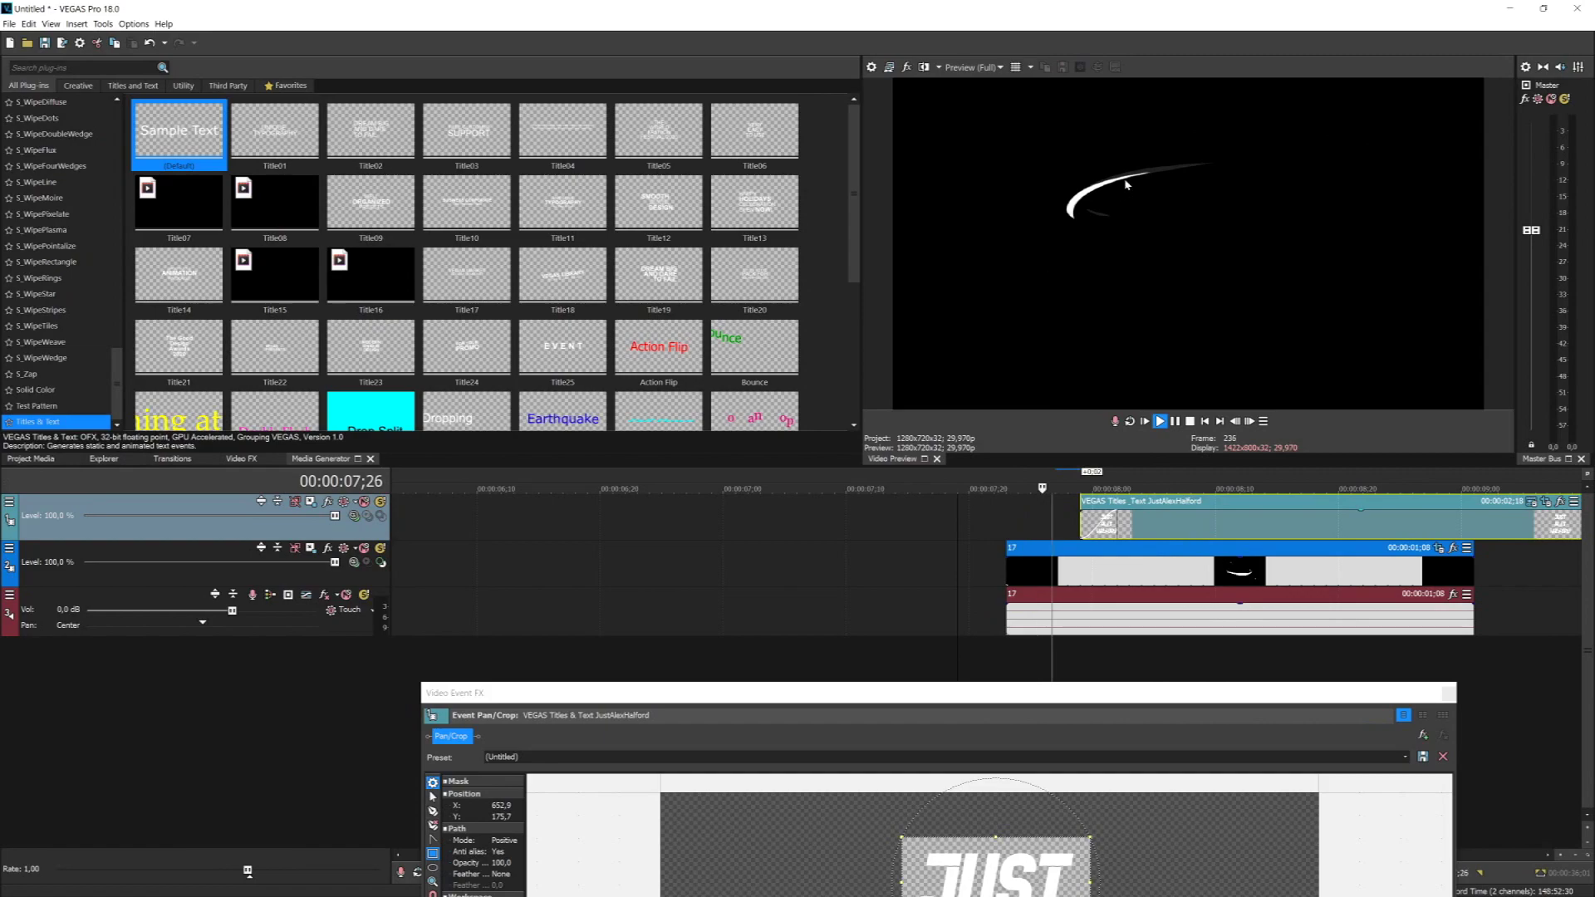
key("space")
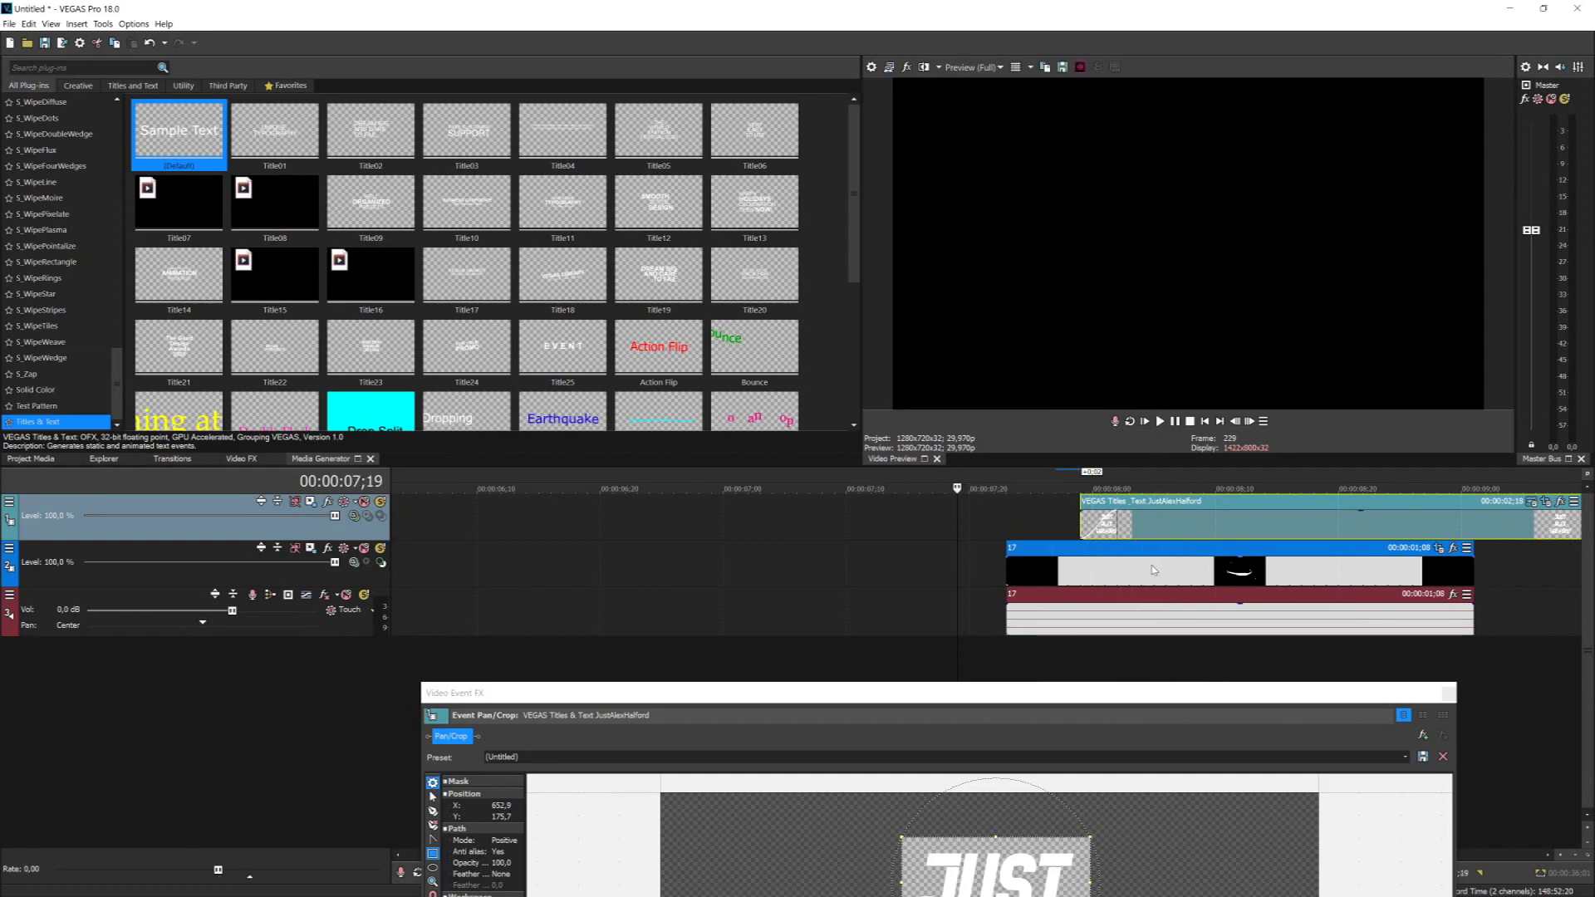
Put the playhead at 00:00:08;07 and sync the Pan/Crop keyframe cursor to it
left_click(1142, 520)
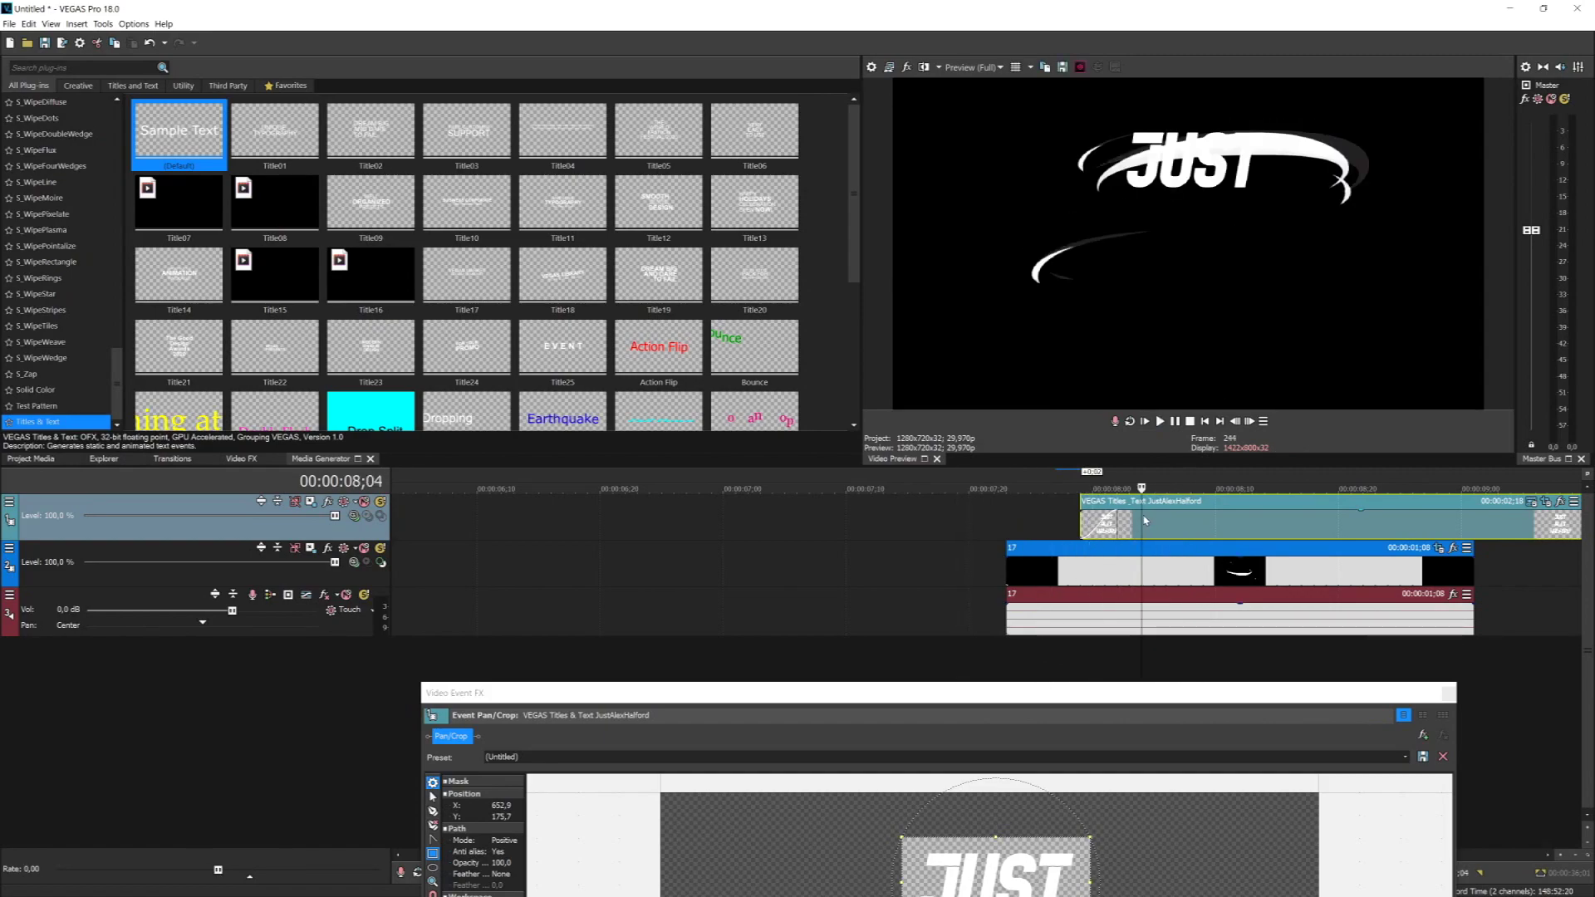
key("Right")
key("Right")
key("Right")
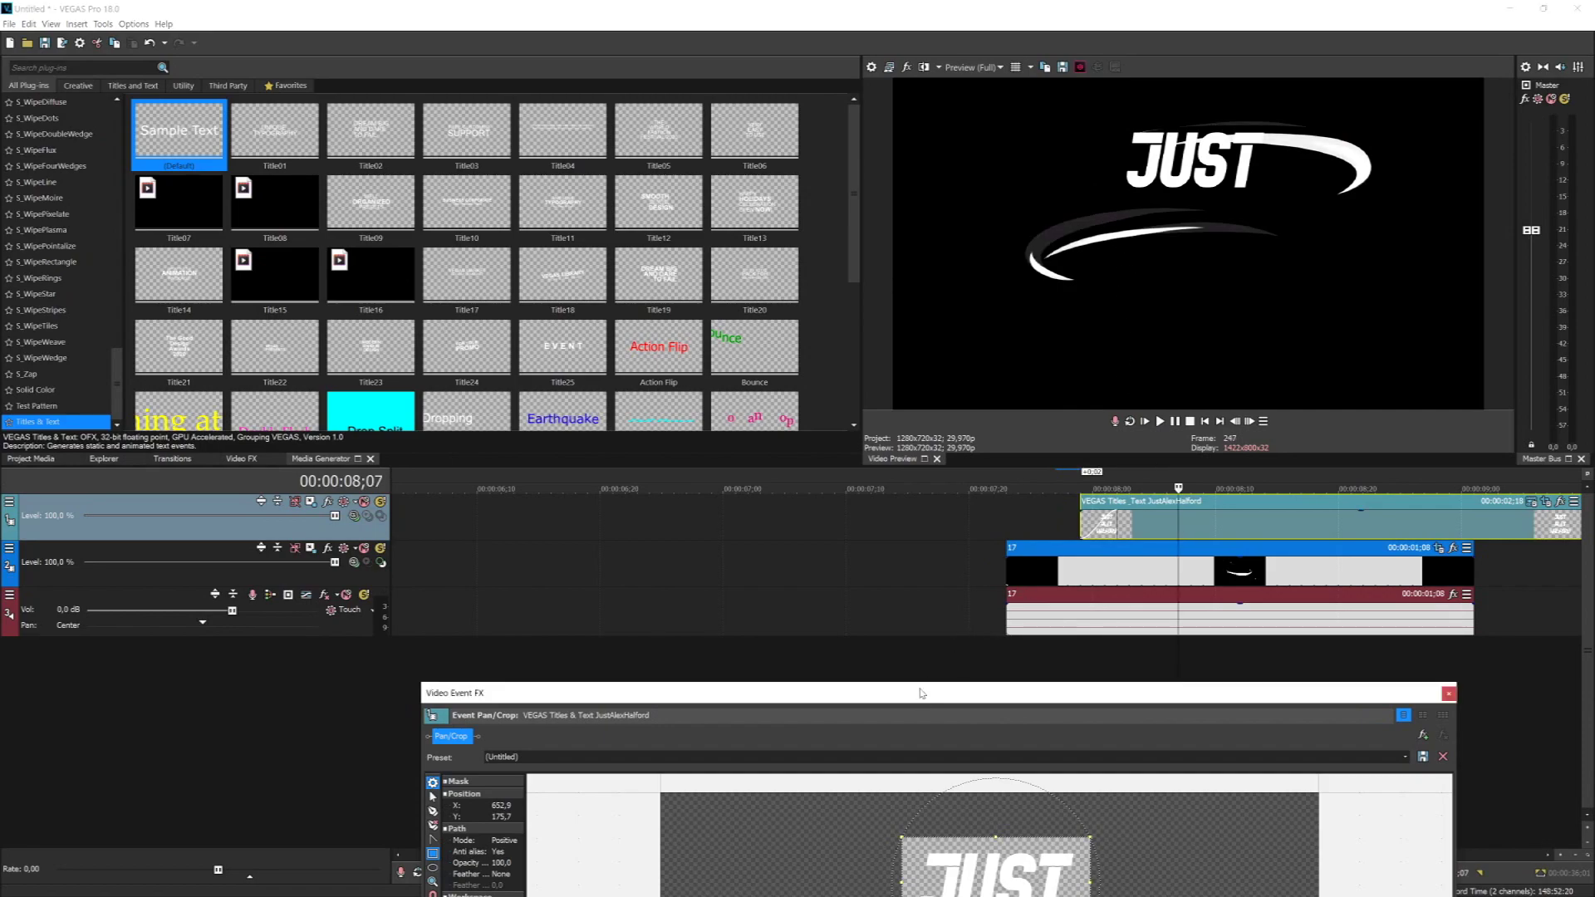
left_click_drag(925, 701, 706, 114)
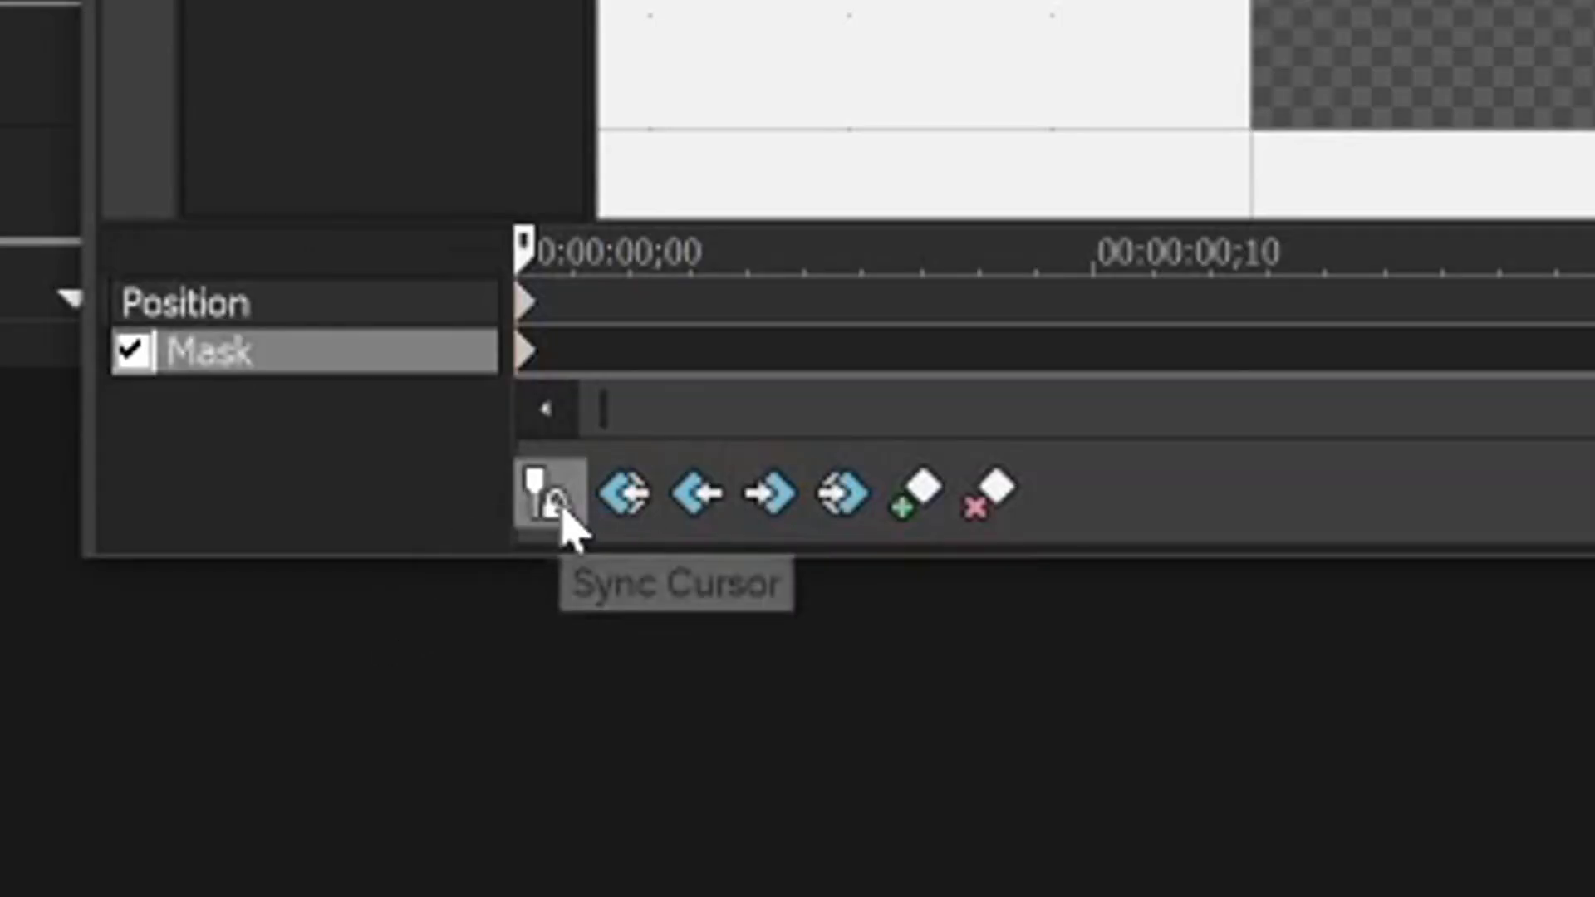
left_click(565, 513)
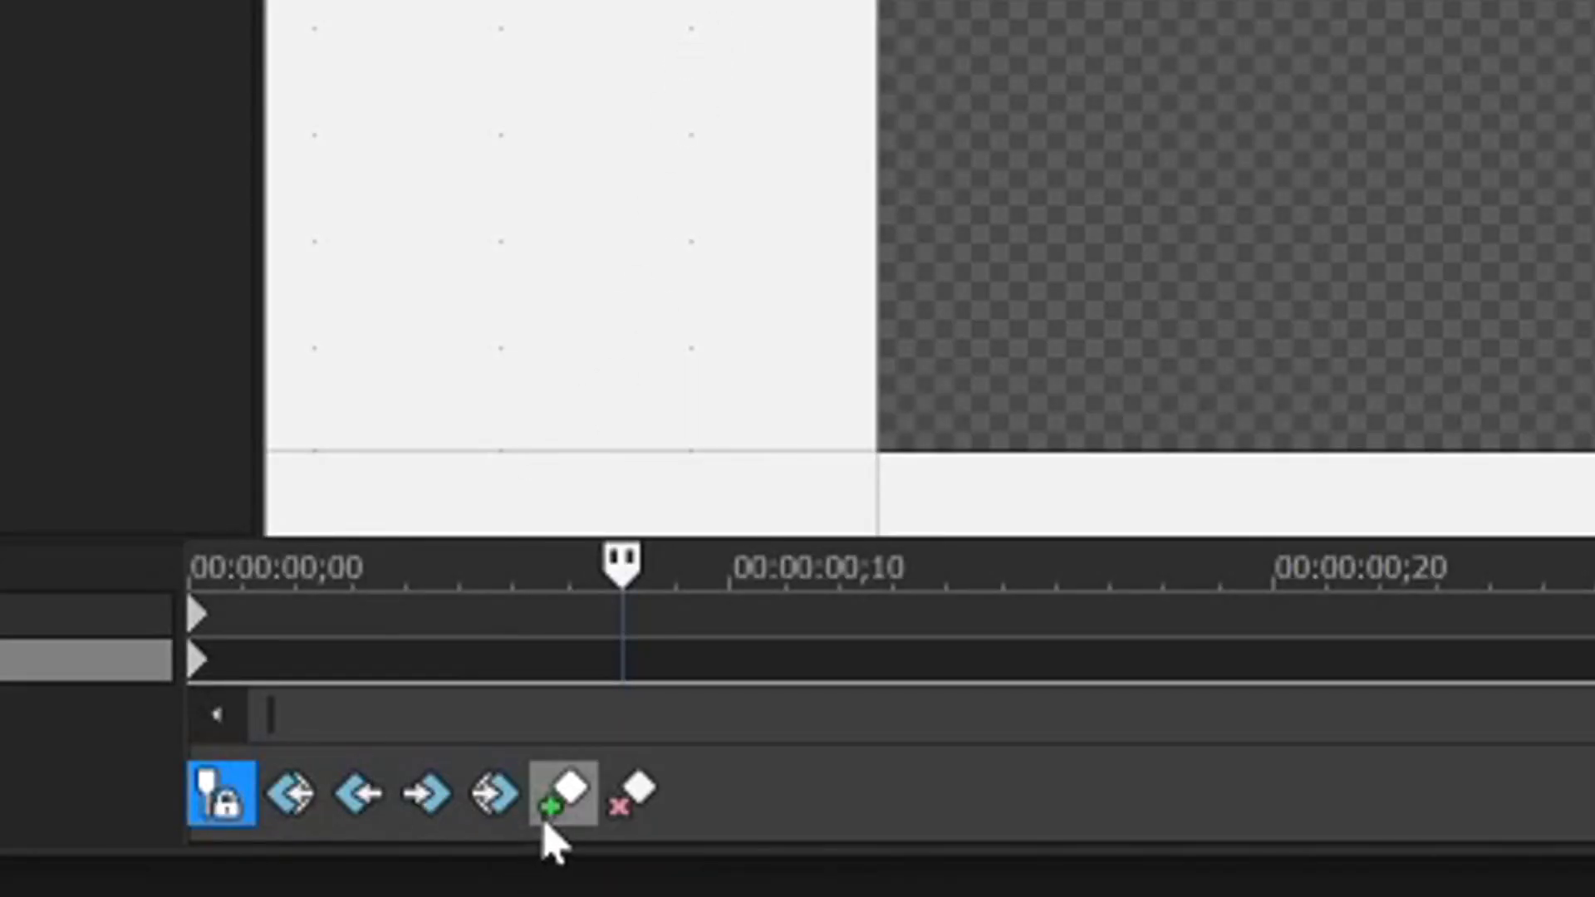
Add a mask keyframe with a rectangle around ALEX, then preview the reveal
left_click(548, 822)
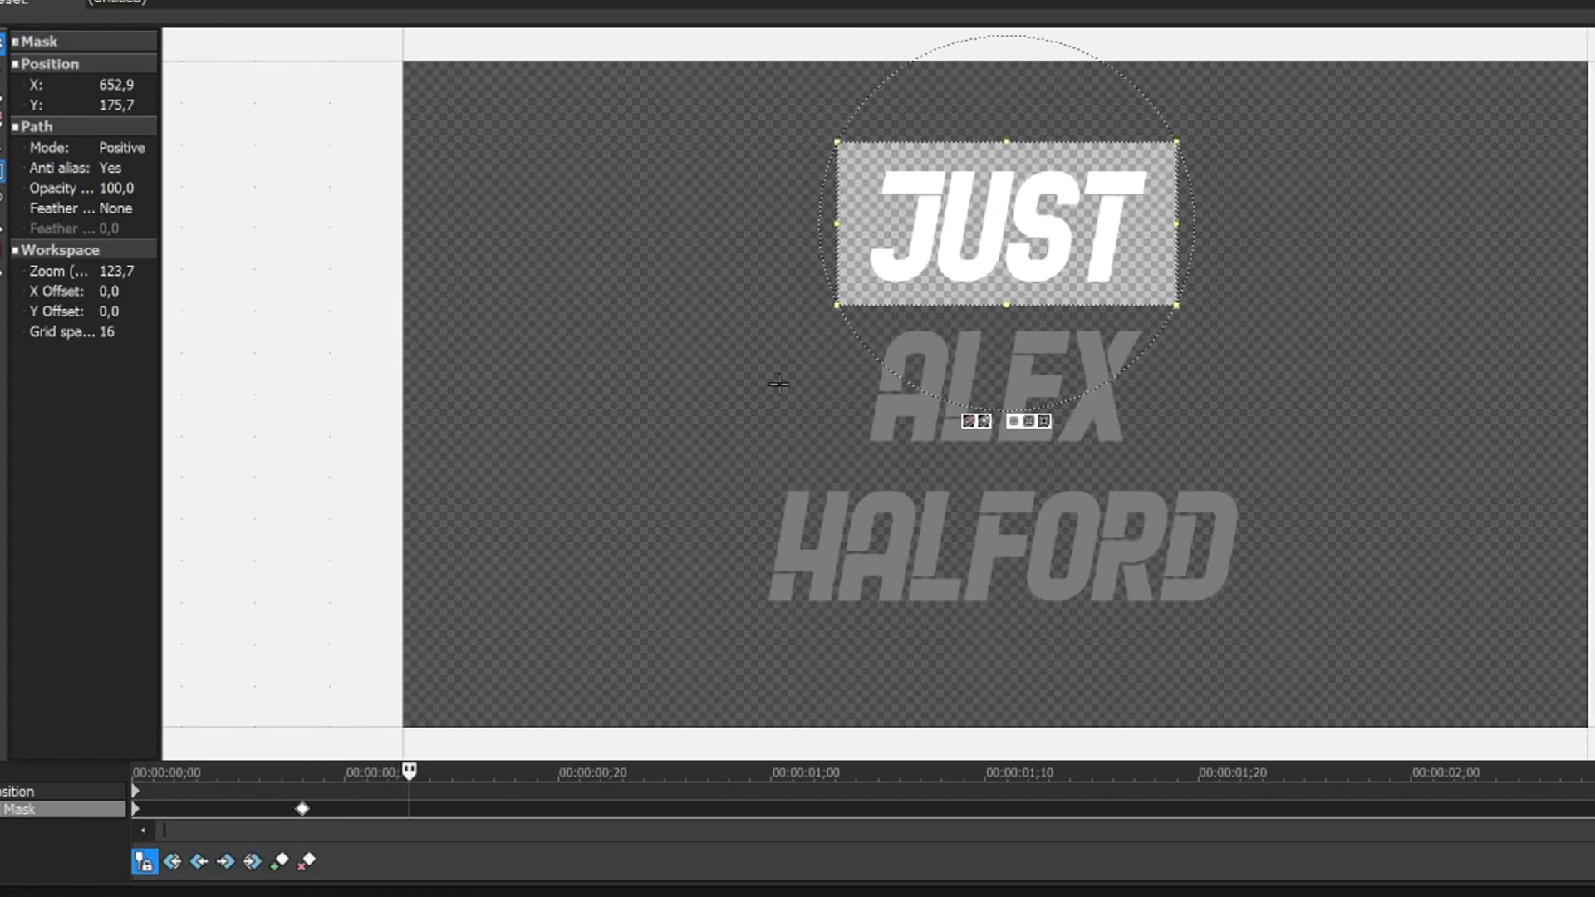
key("Delete")
left_click_drag(741, 312, 1294, 476)
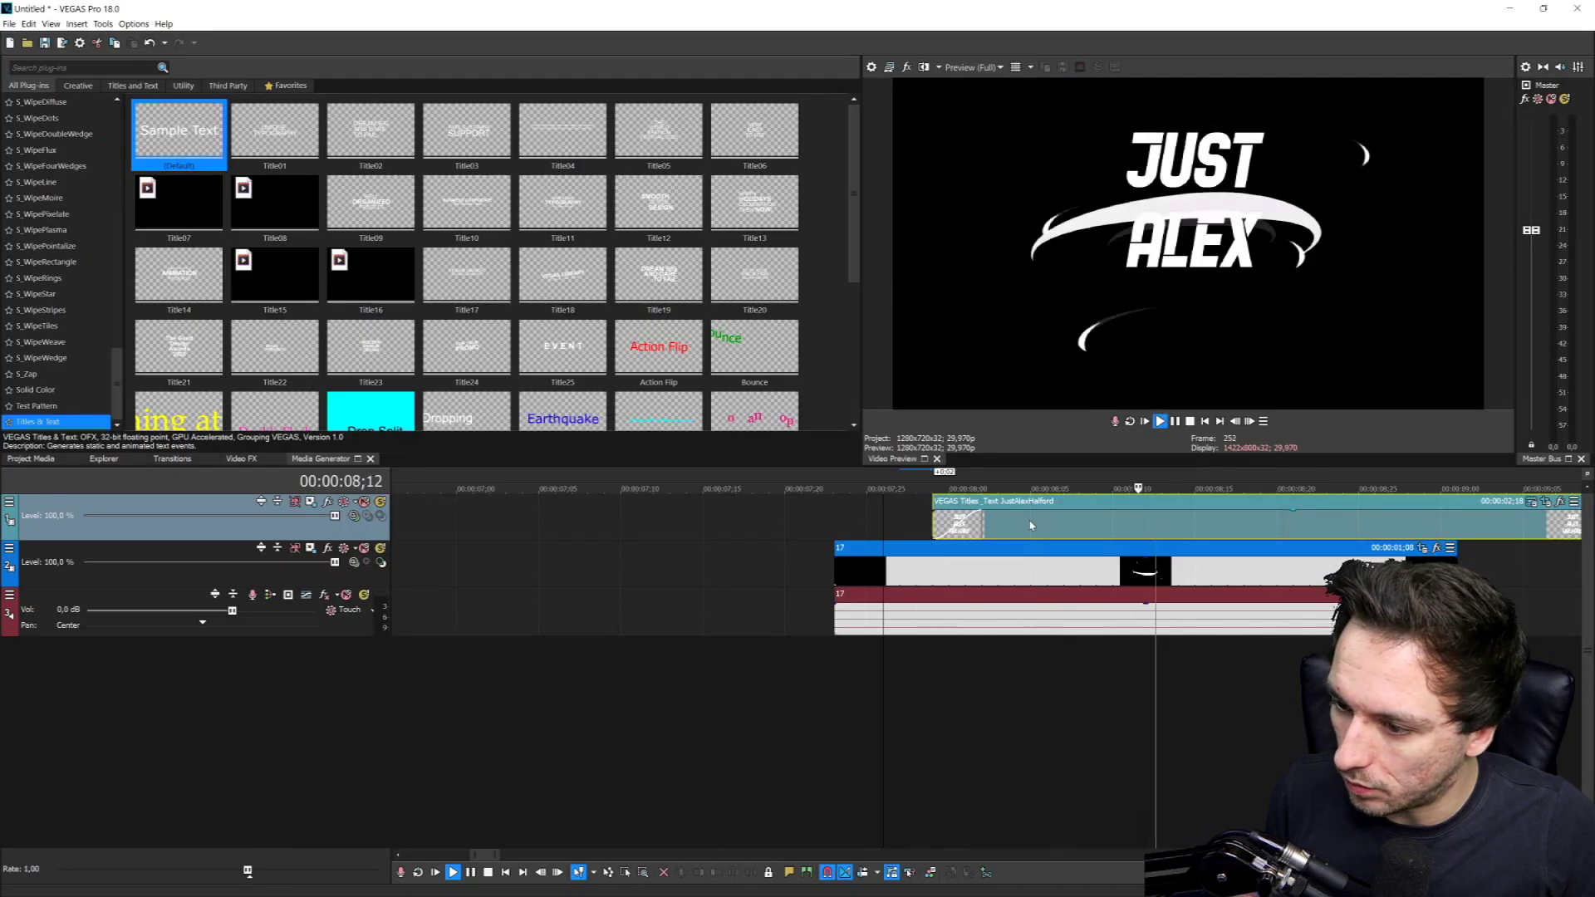
key("space")
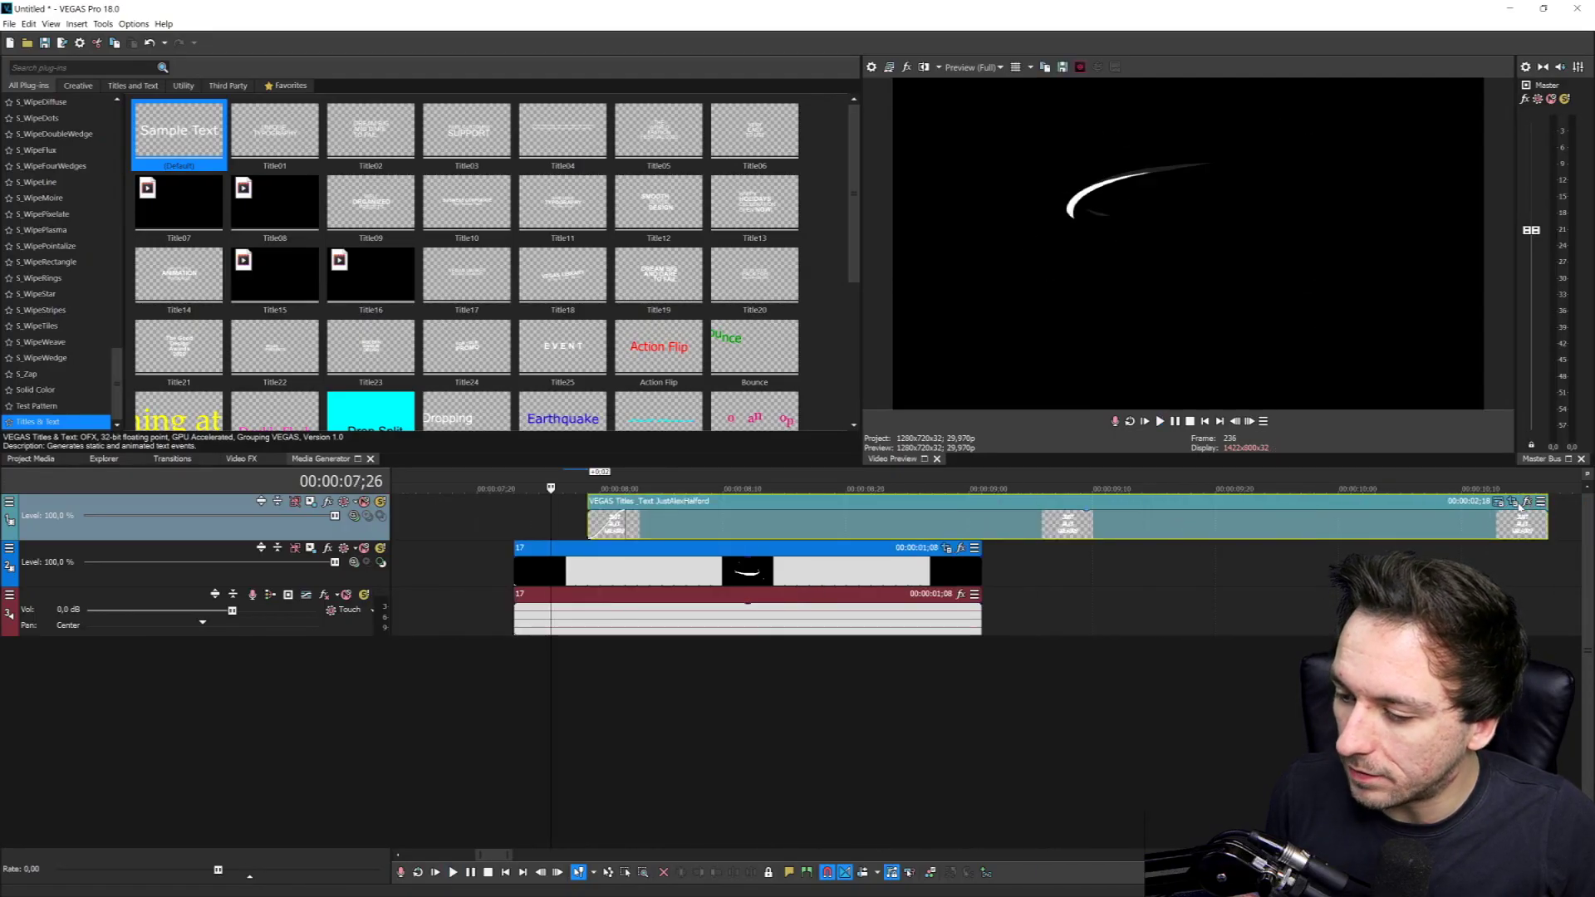
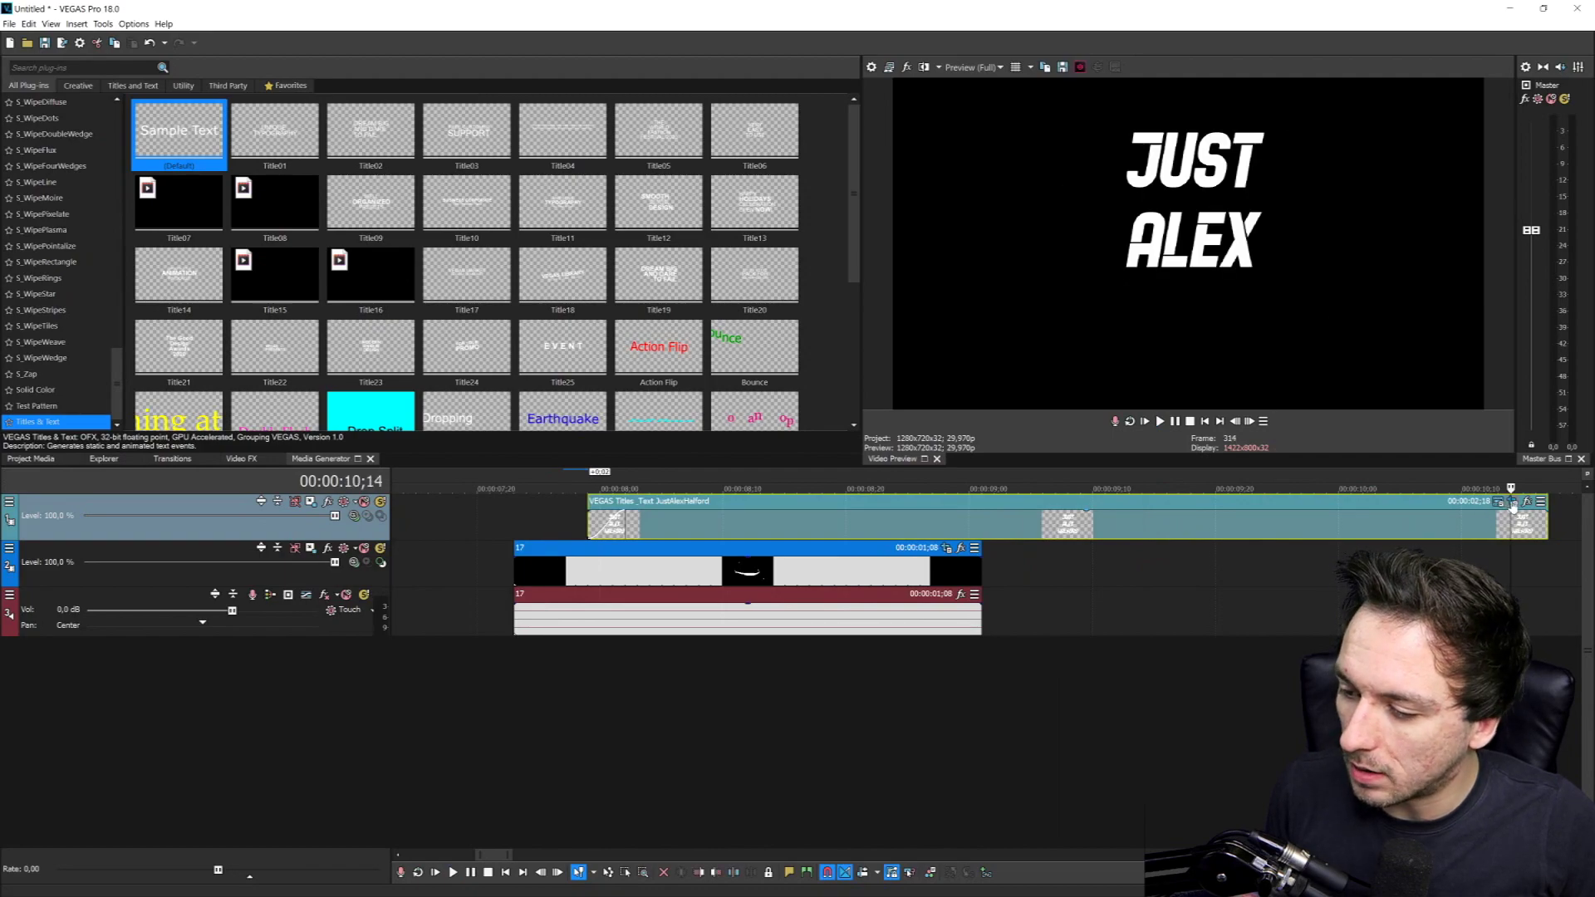
Move the title's mask editor down, out of the way of the preview
left_click_drag(737, 112, 1021, 642)
Add a mask keyframe where JUST ALEX is visible and draw a rectangle around HALFORD
left_click(964, 598)
left_click(1096, 574)
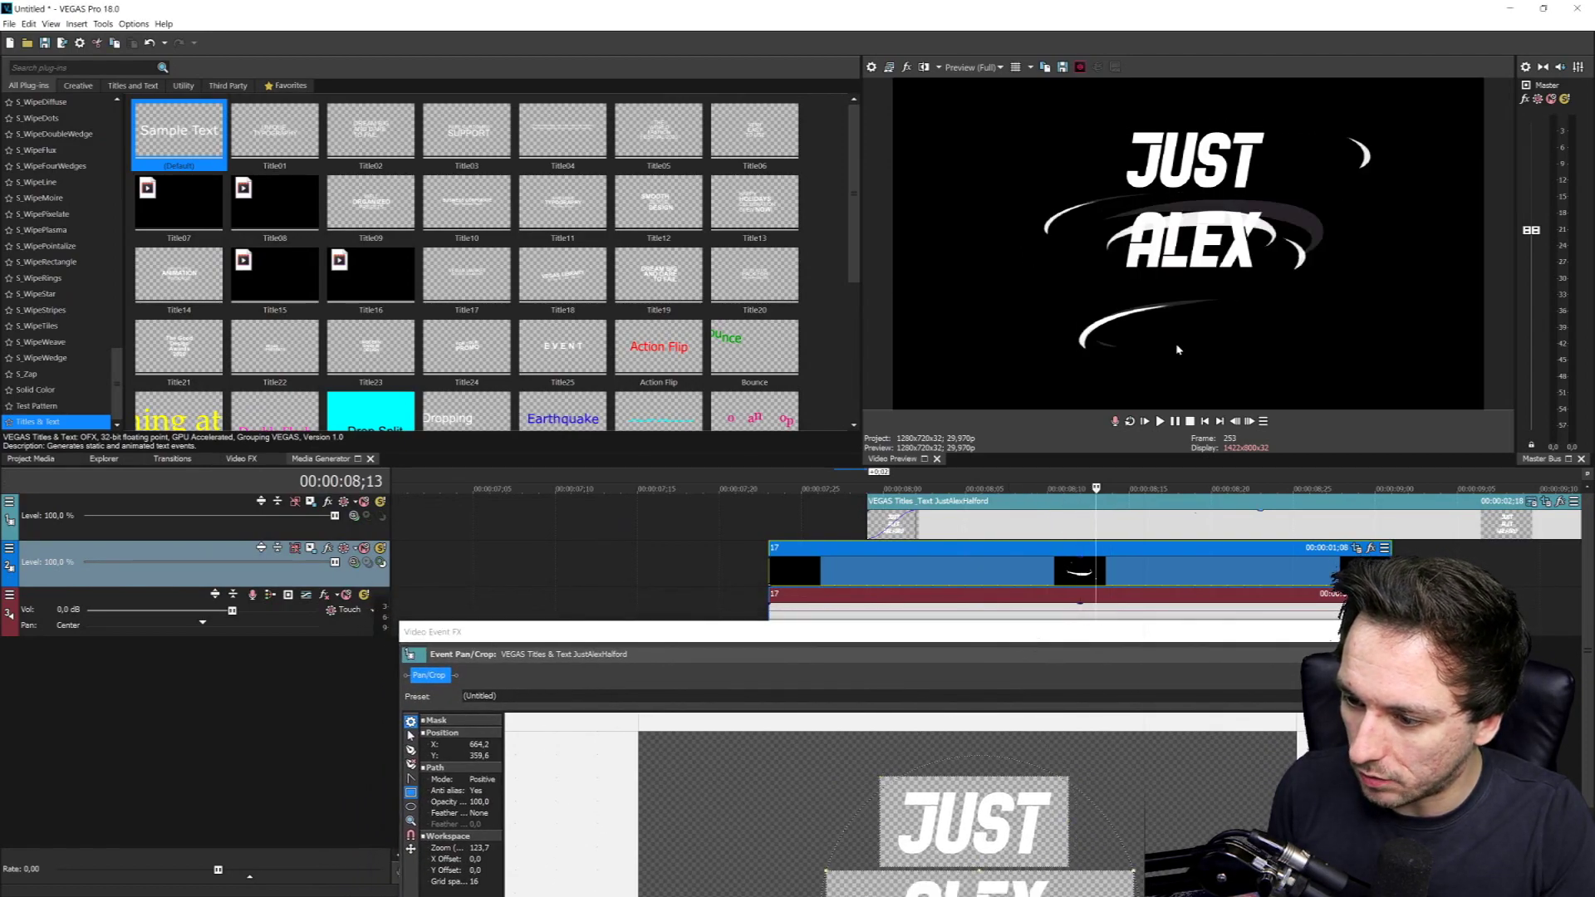
left_click_drag(1021, 640, 883, 173)
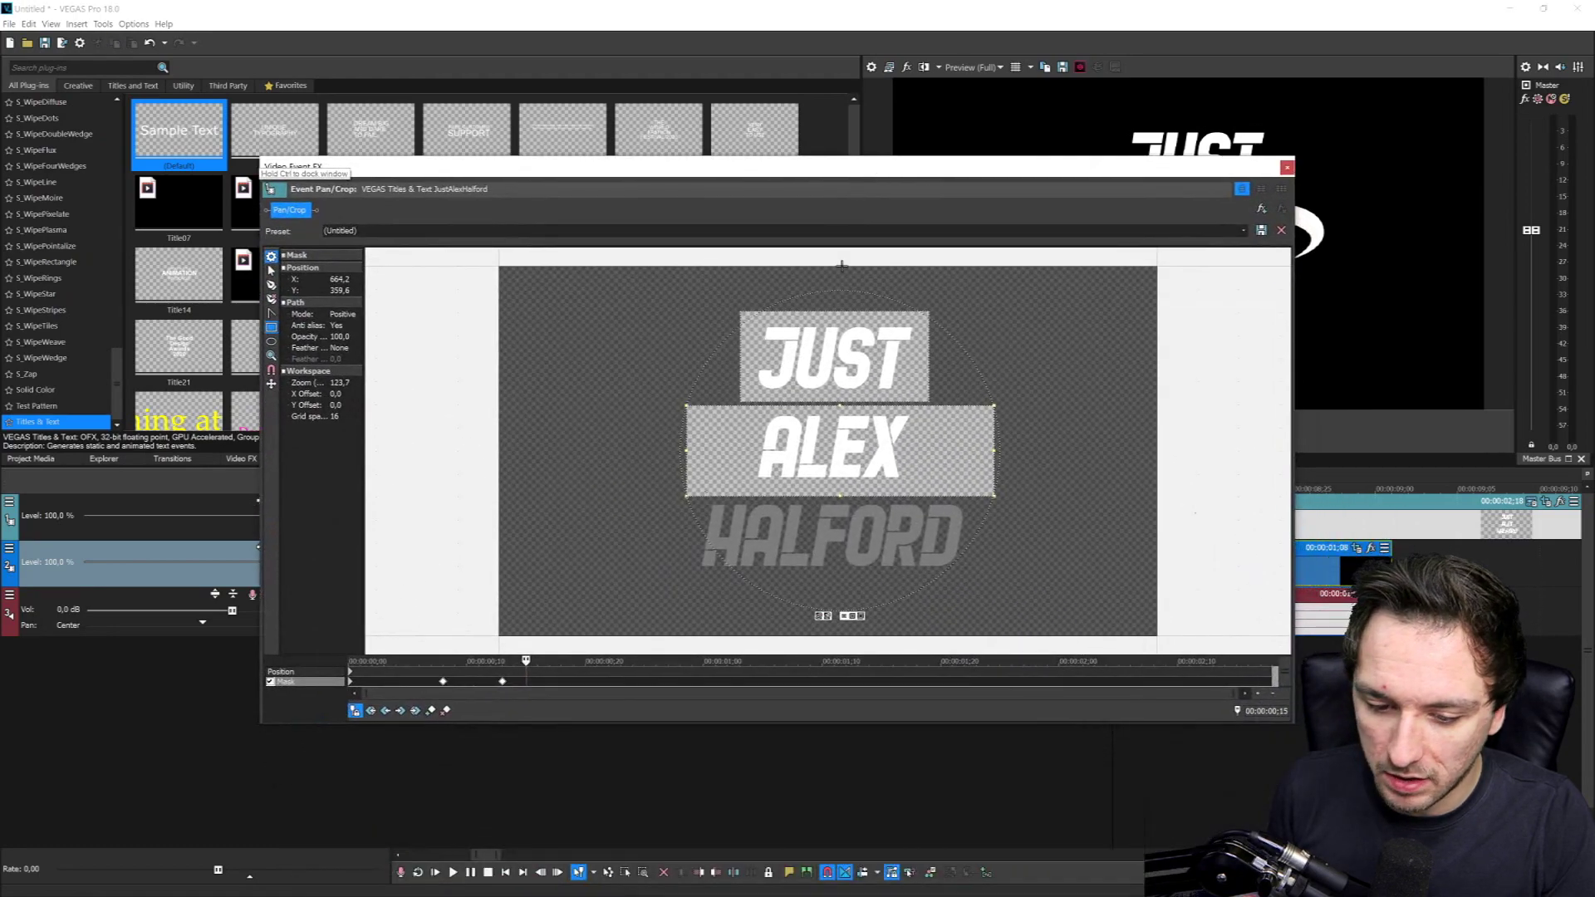
left_click(429, 712)
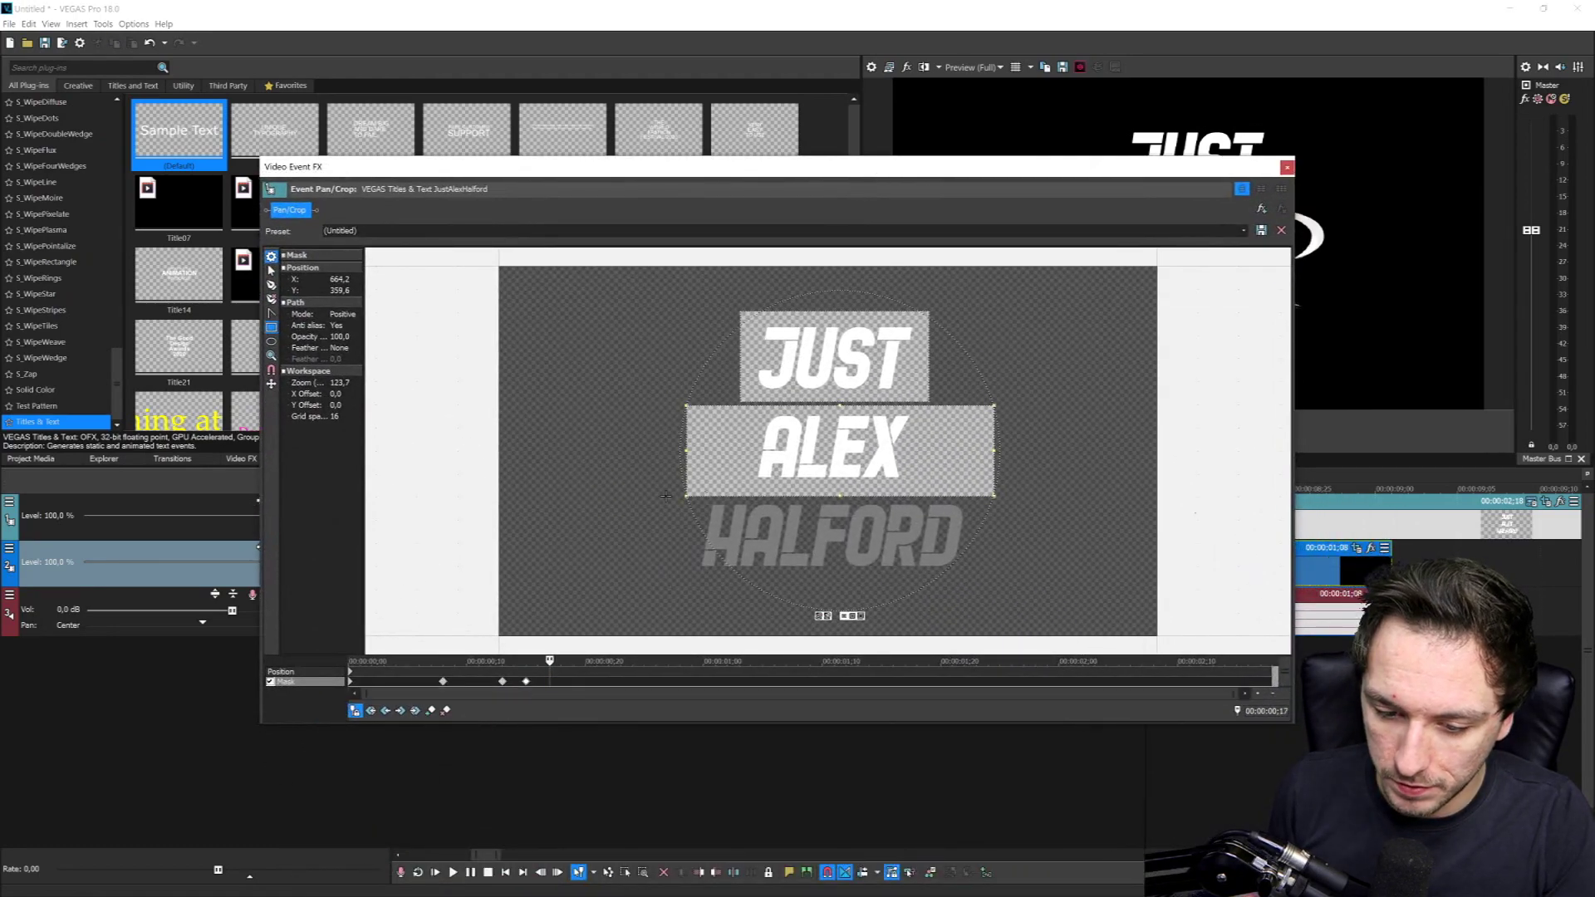
left_click_drag(662, 491, 1008, 588)
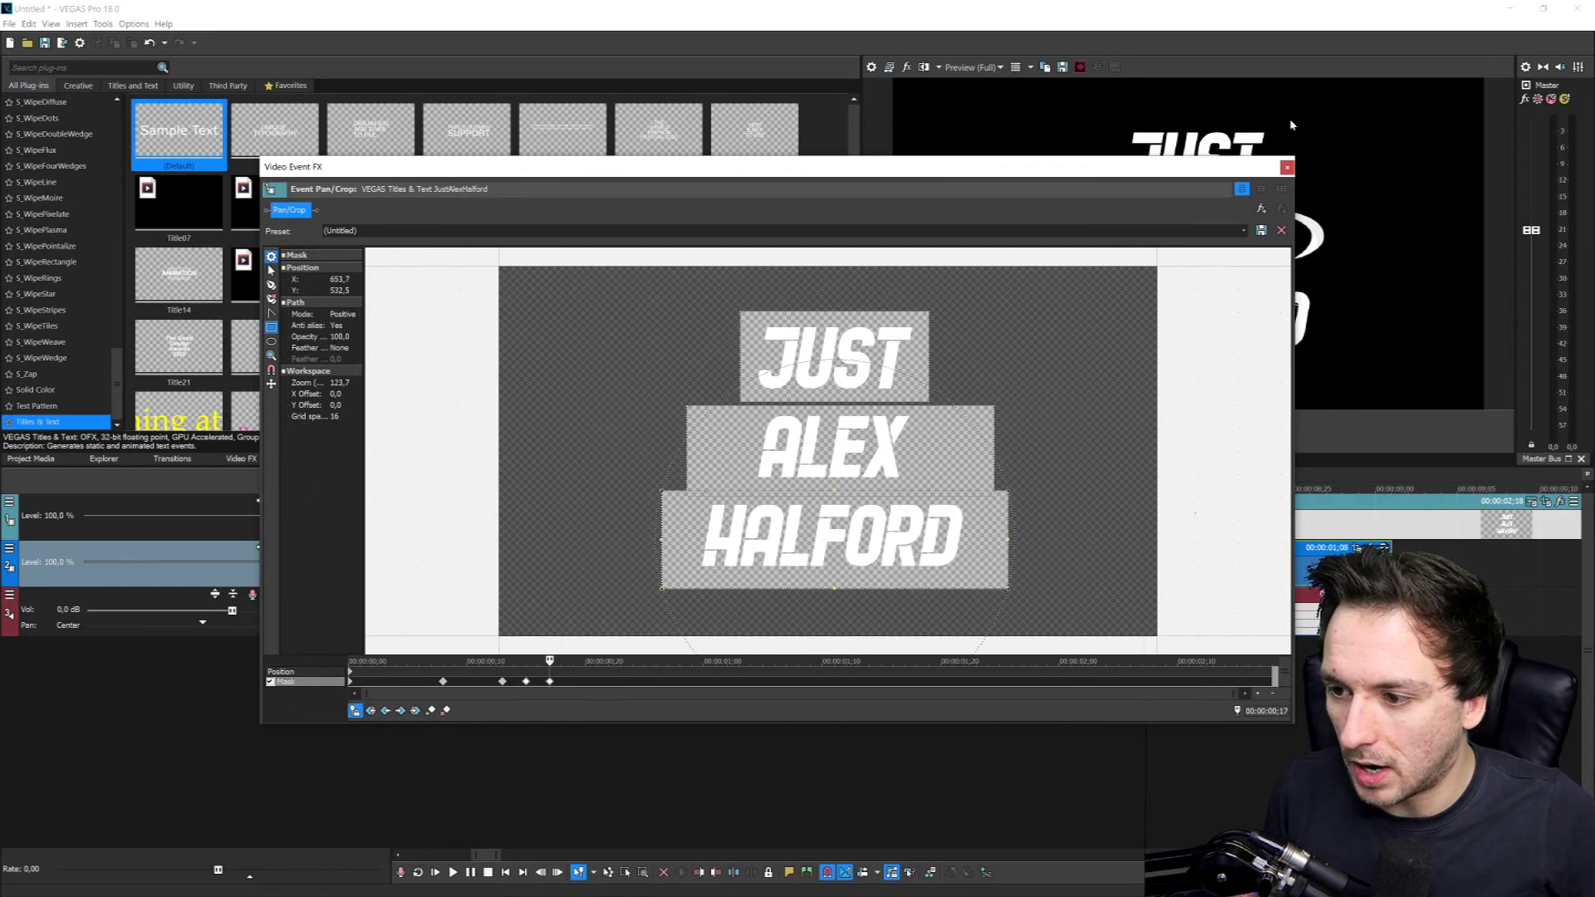
Move the final mask keyframe later so HALFORD is revealed after JUST and ALEX
left_click(1287, 168)
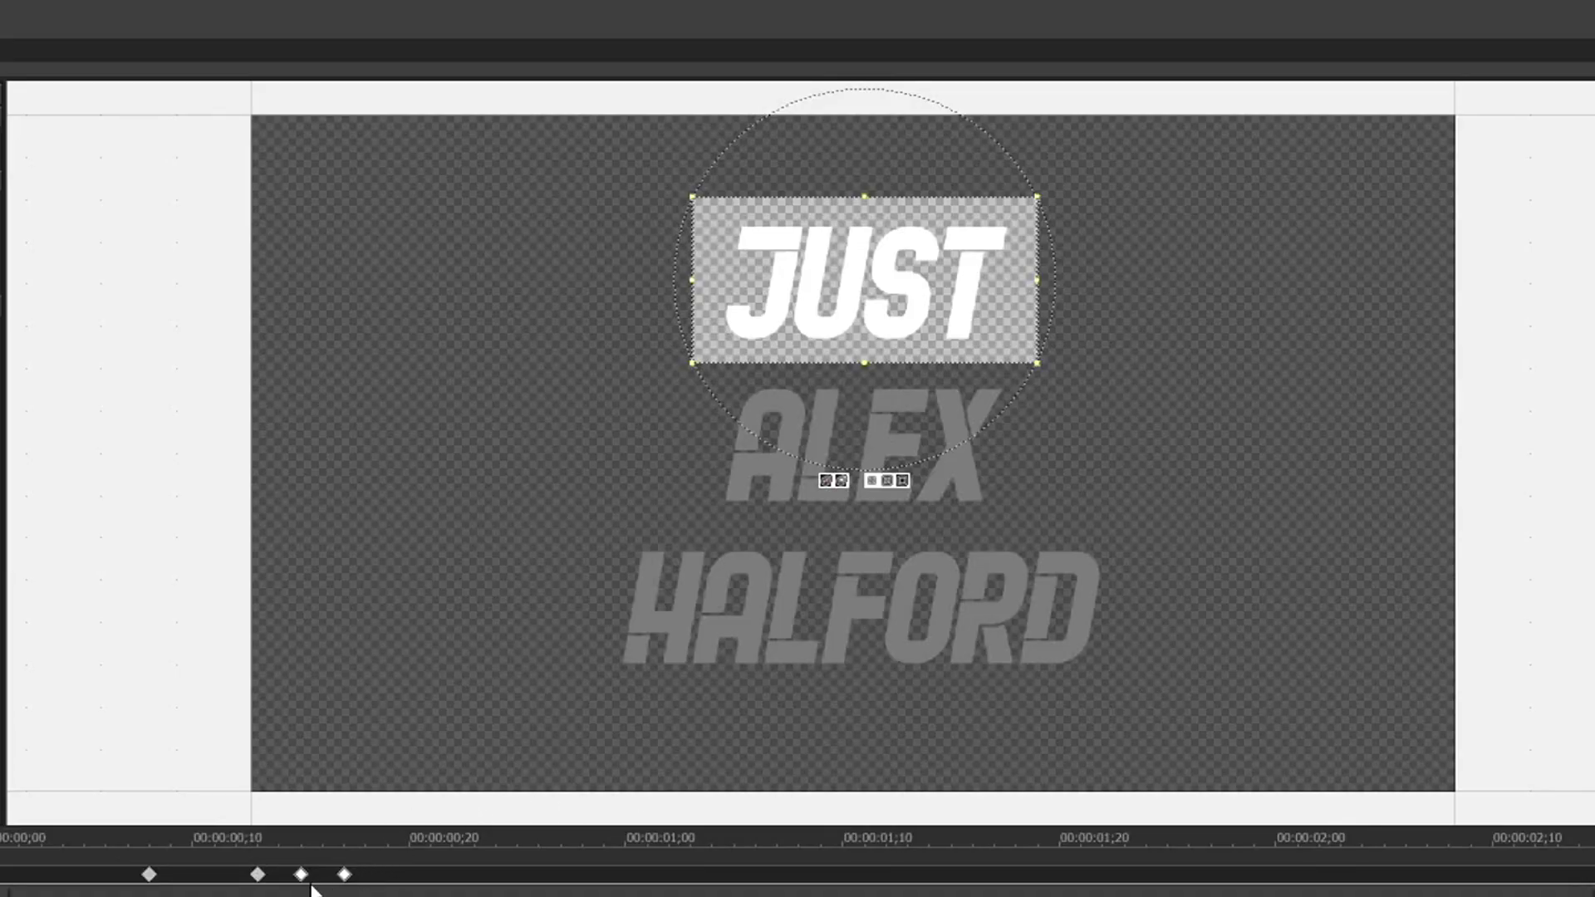
left_click(345, 874)
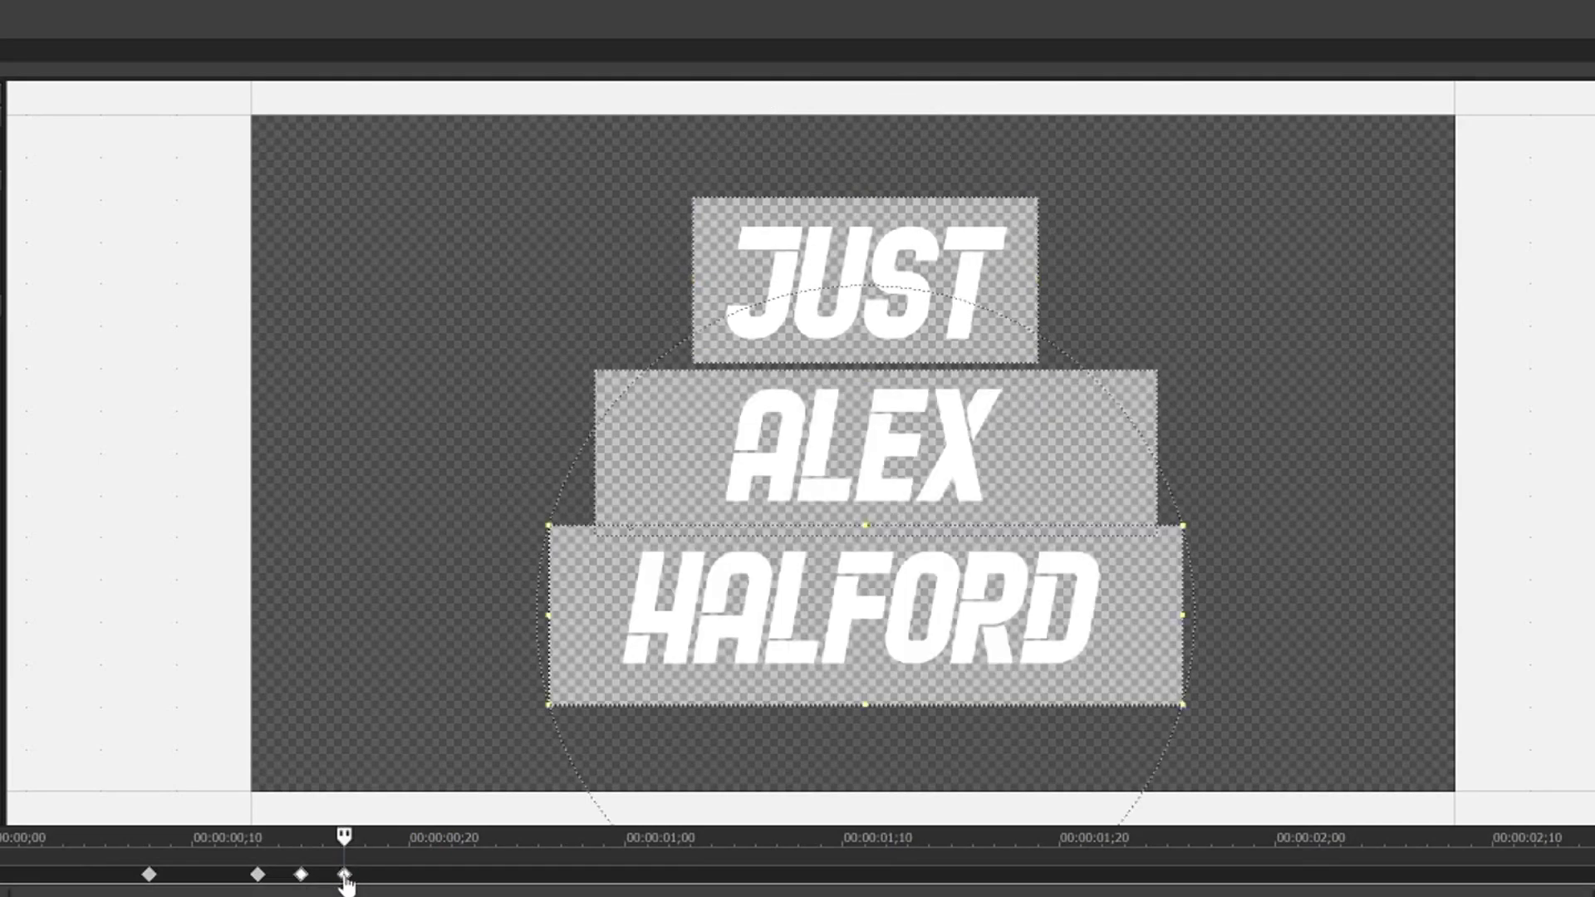
left_click_drag(345, 875, 388, 877)
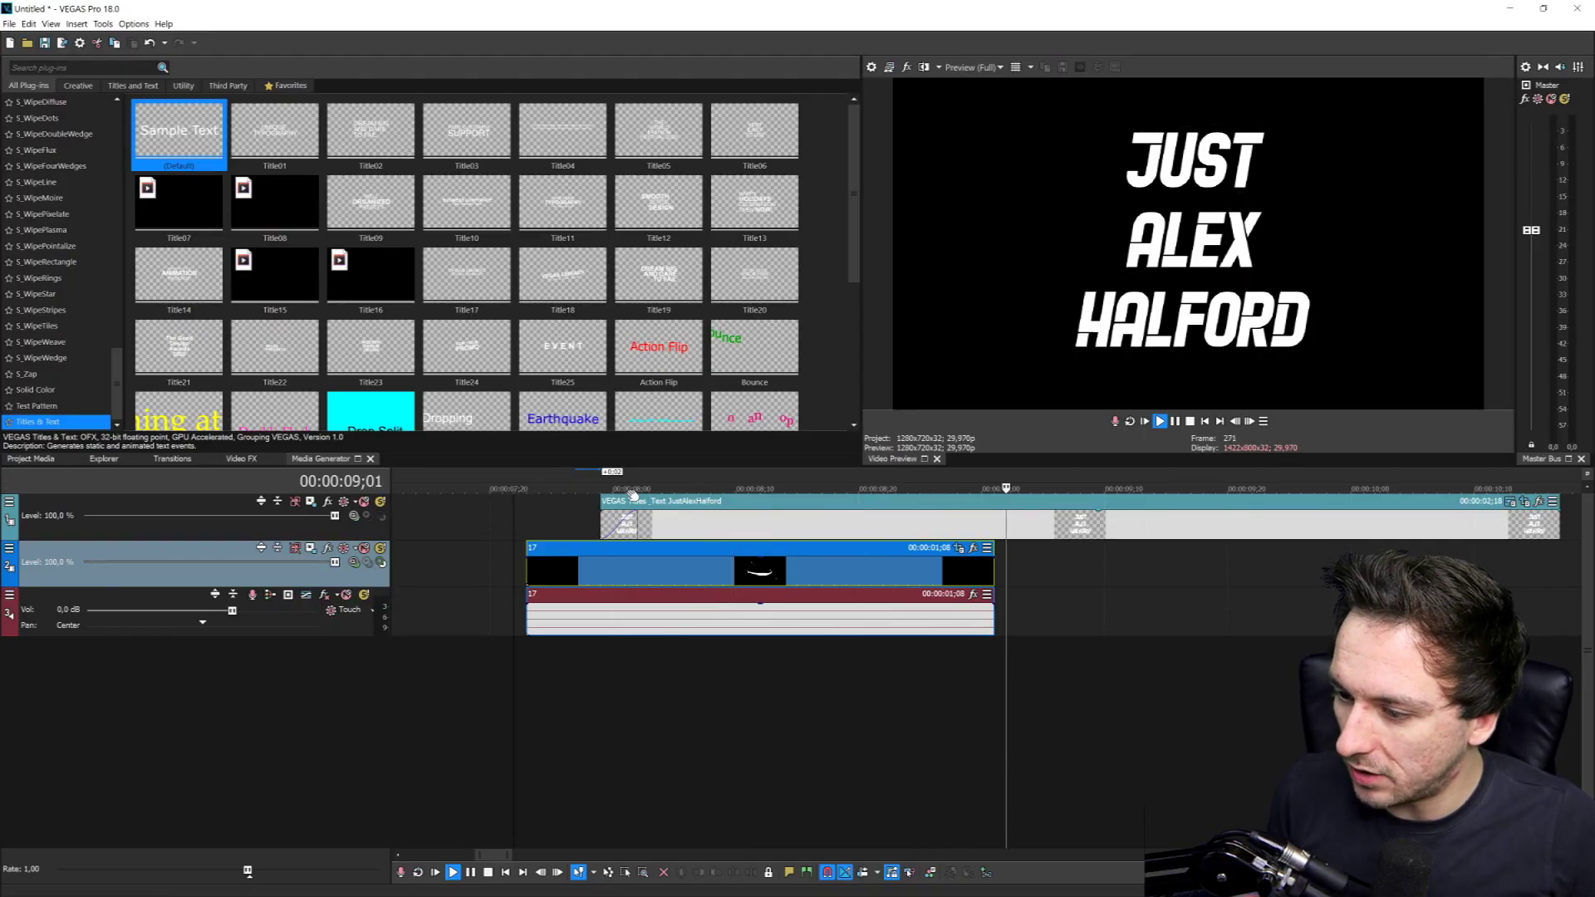
Drop the Fantasy Ice and Fire Particles clip onto new tracks beneath the title and swoosh
scroll(770, 517, "down", 3)
key("space")
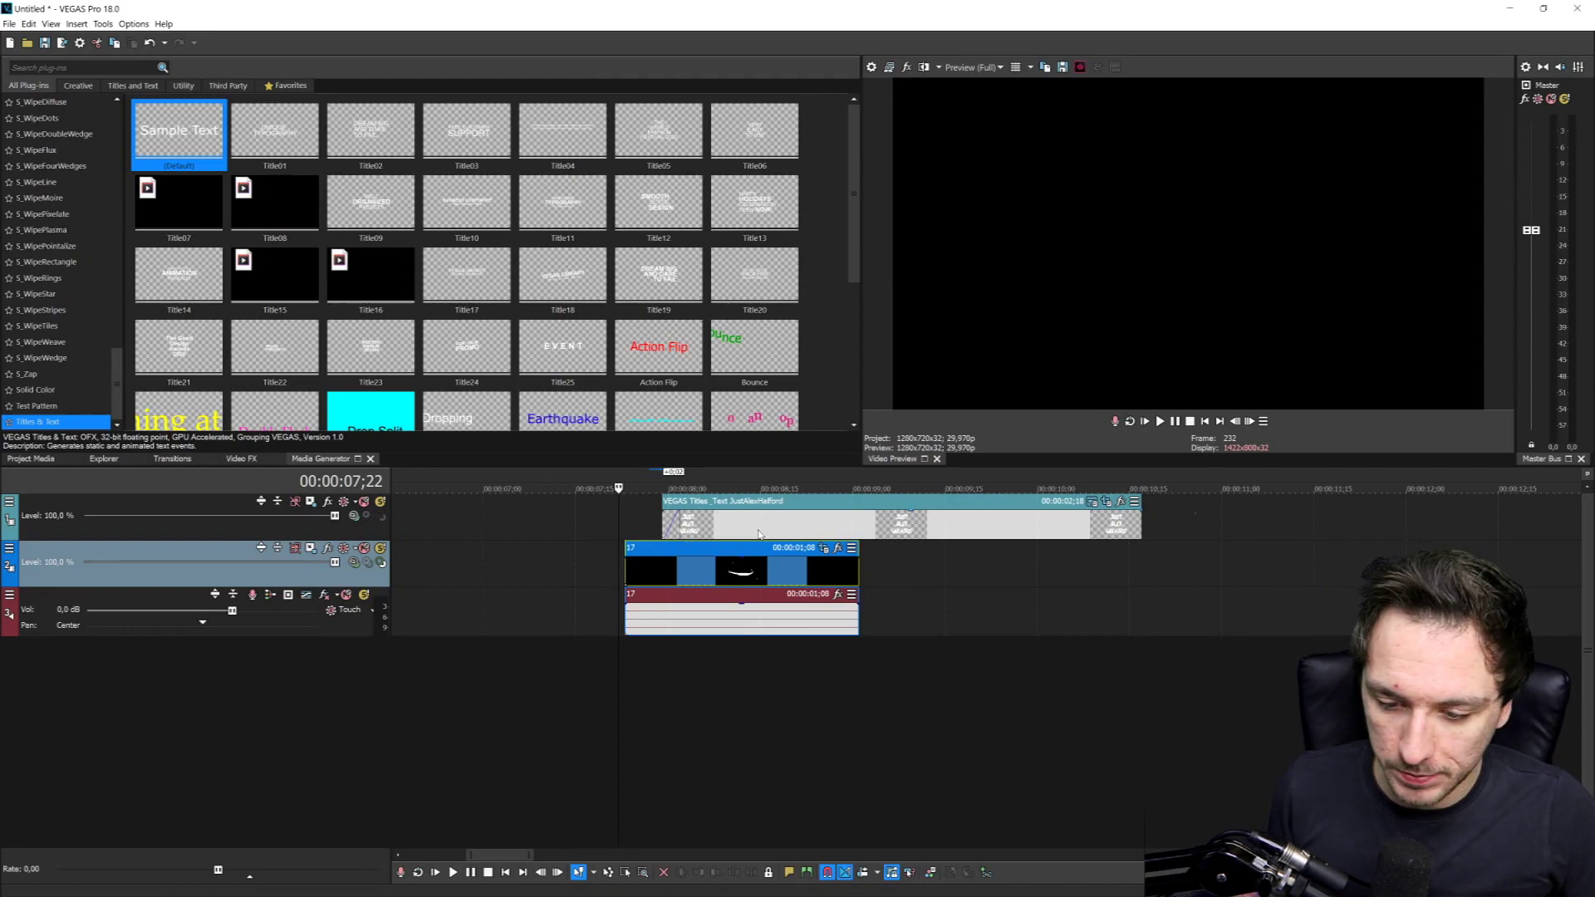
scroll(758, 533, "down", 3)
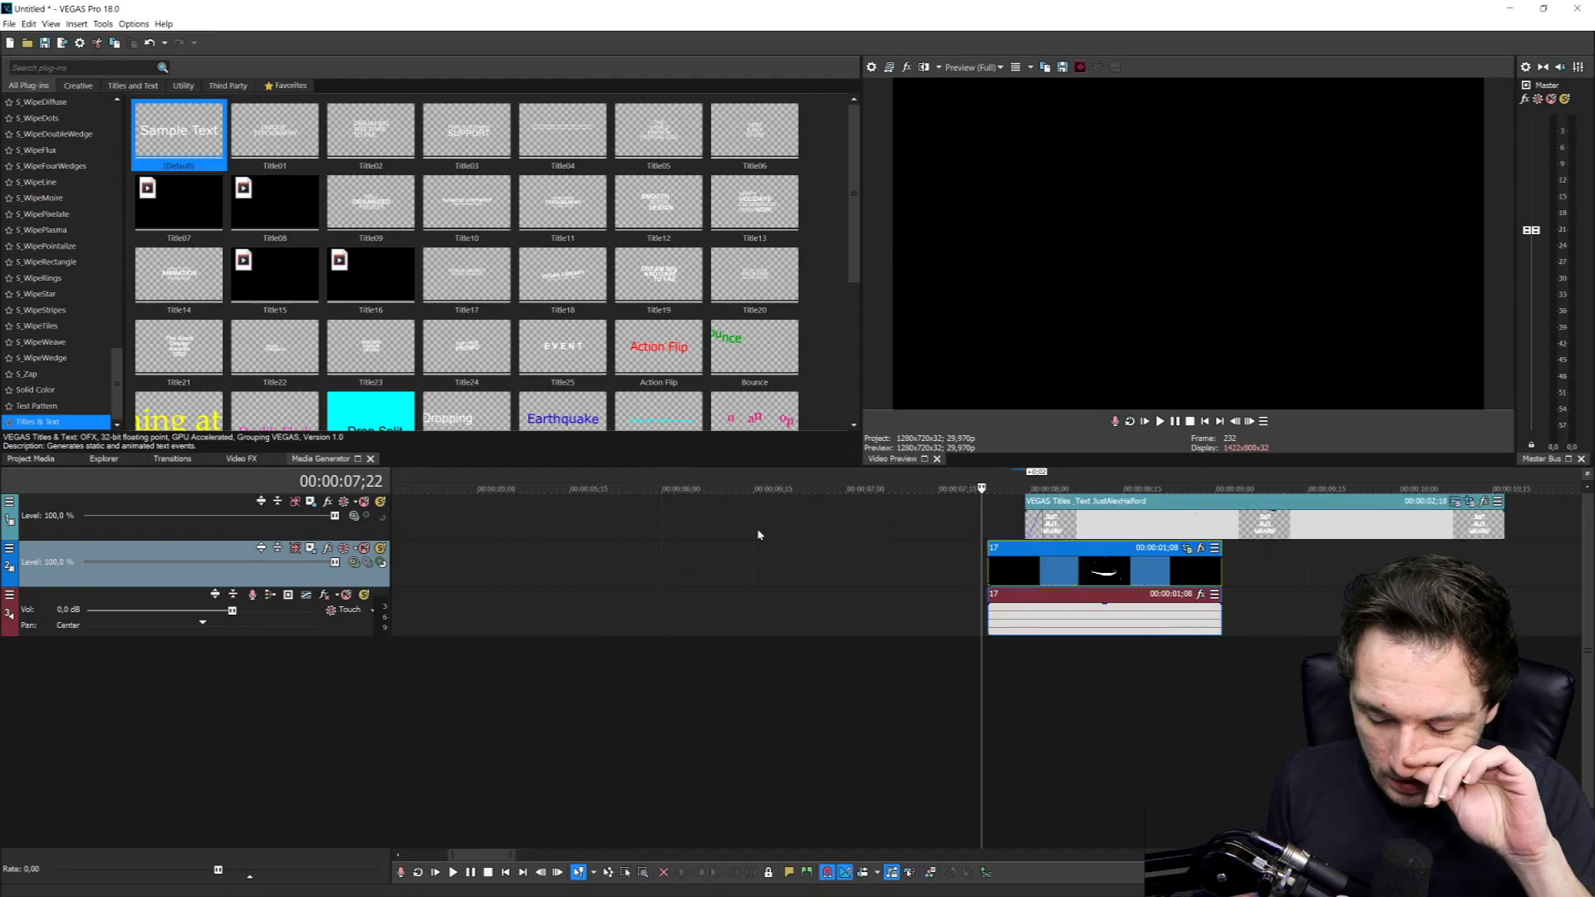
scroll(978, 507, "up", 3)
left_click_drag(1001, 528, 1102, 530)
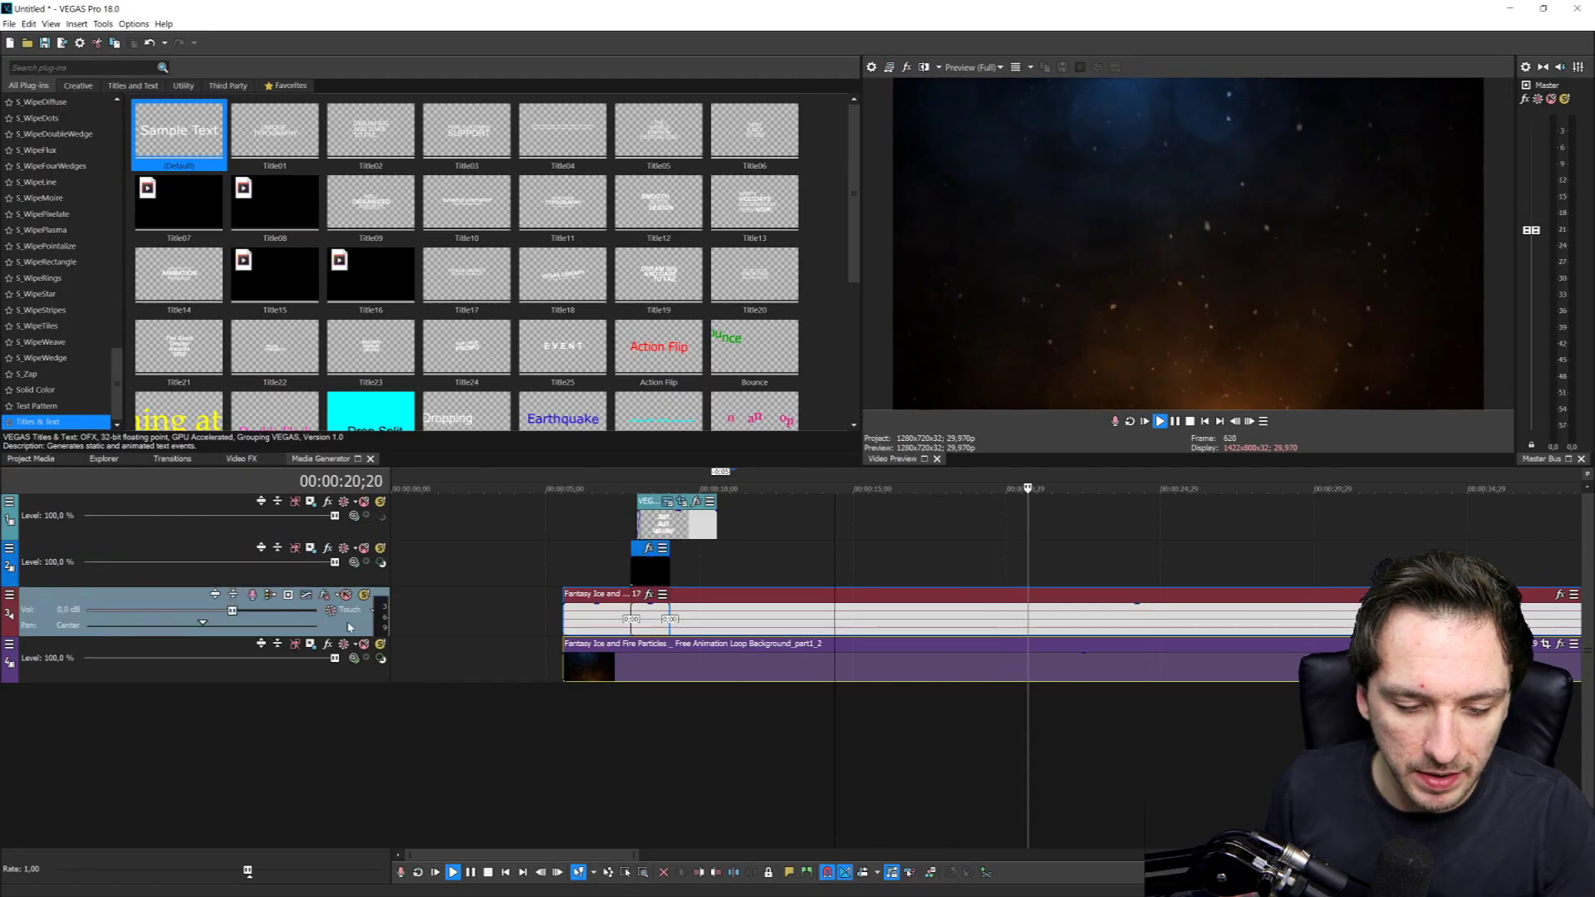
Delete the particle background's audio track
left_click(282, 619)
key("Delete")
left_click(608, 565)
scroll(607, 565, "up", 5)
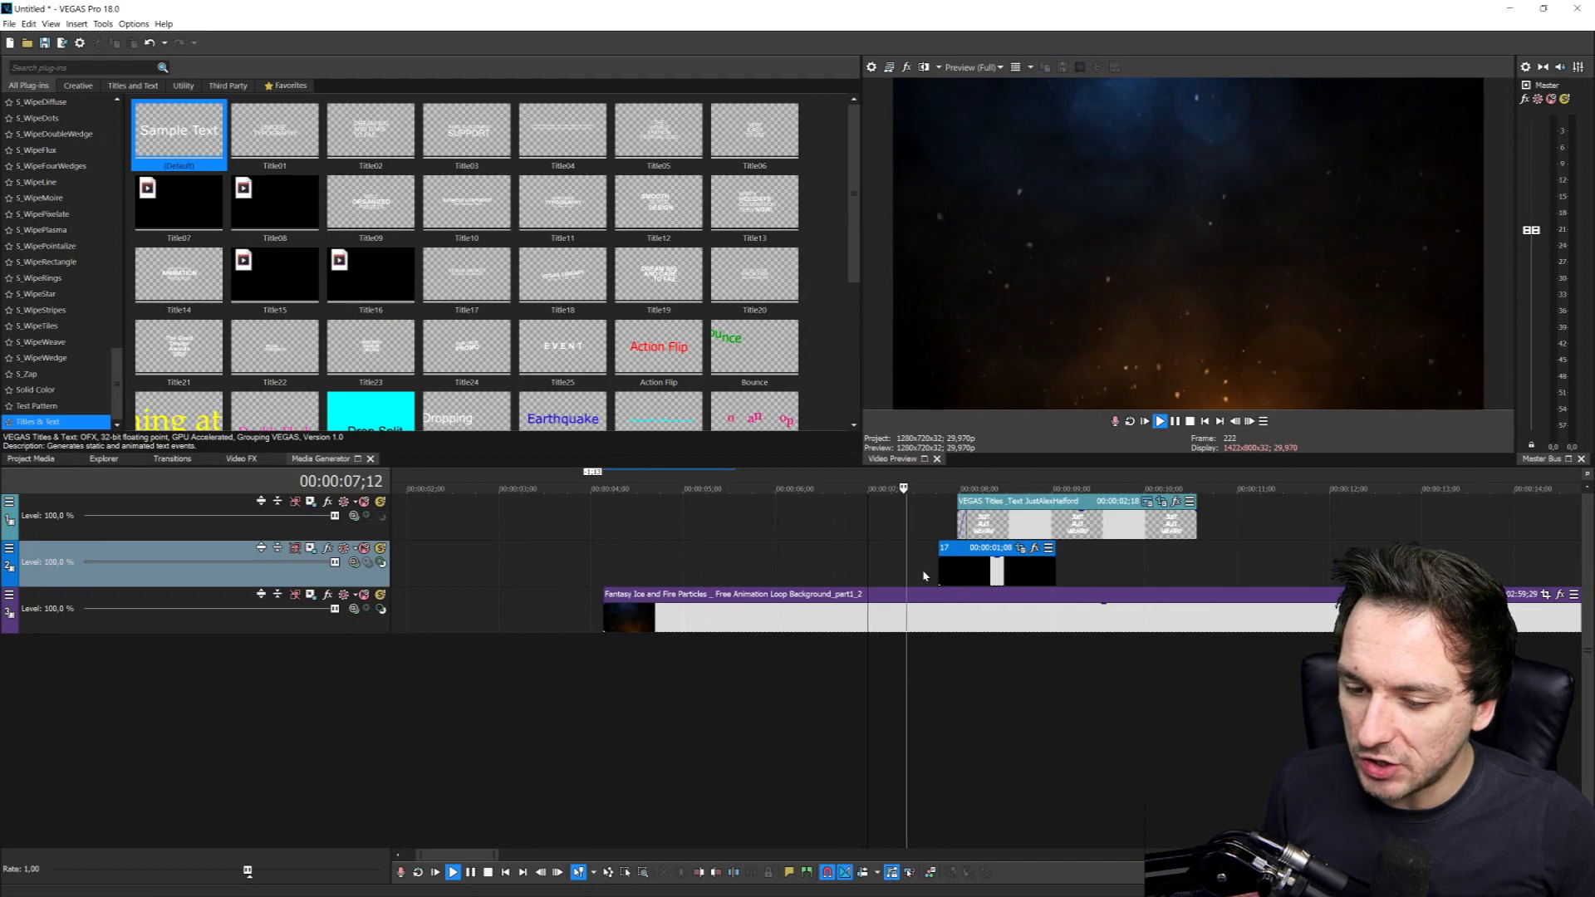
Set the swoosh track's compositing mode to Screen while previewing the title animation
key("space")
key("space")
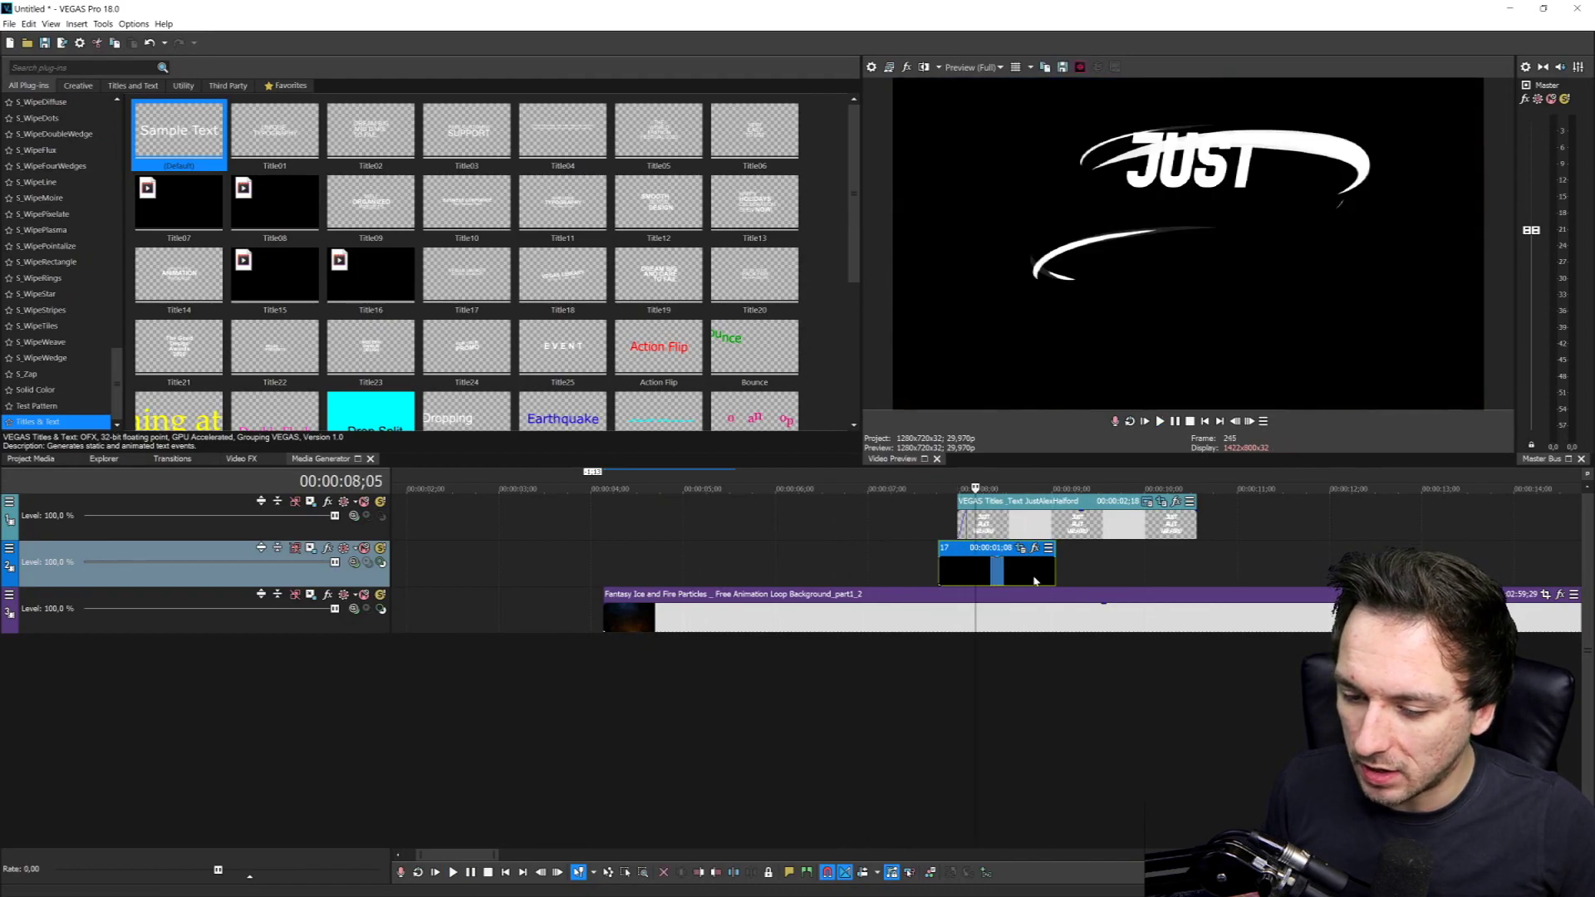
scroll(964, 573, "up", 2)
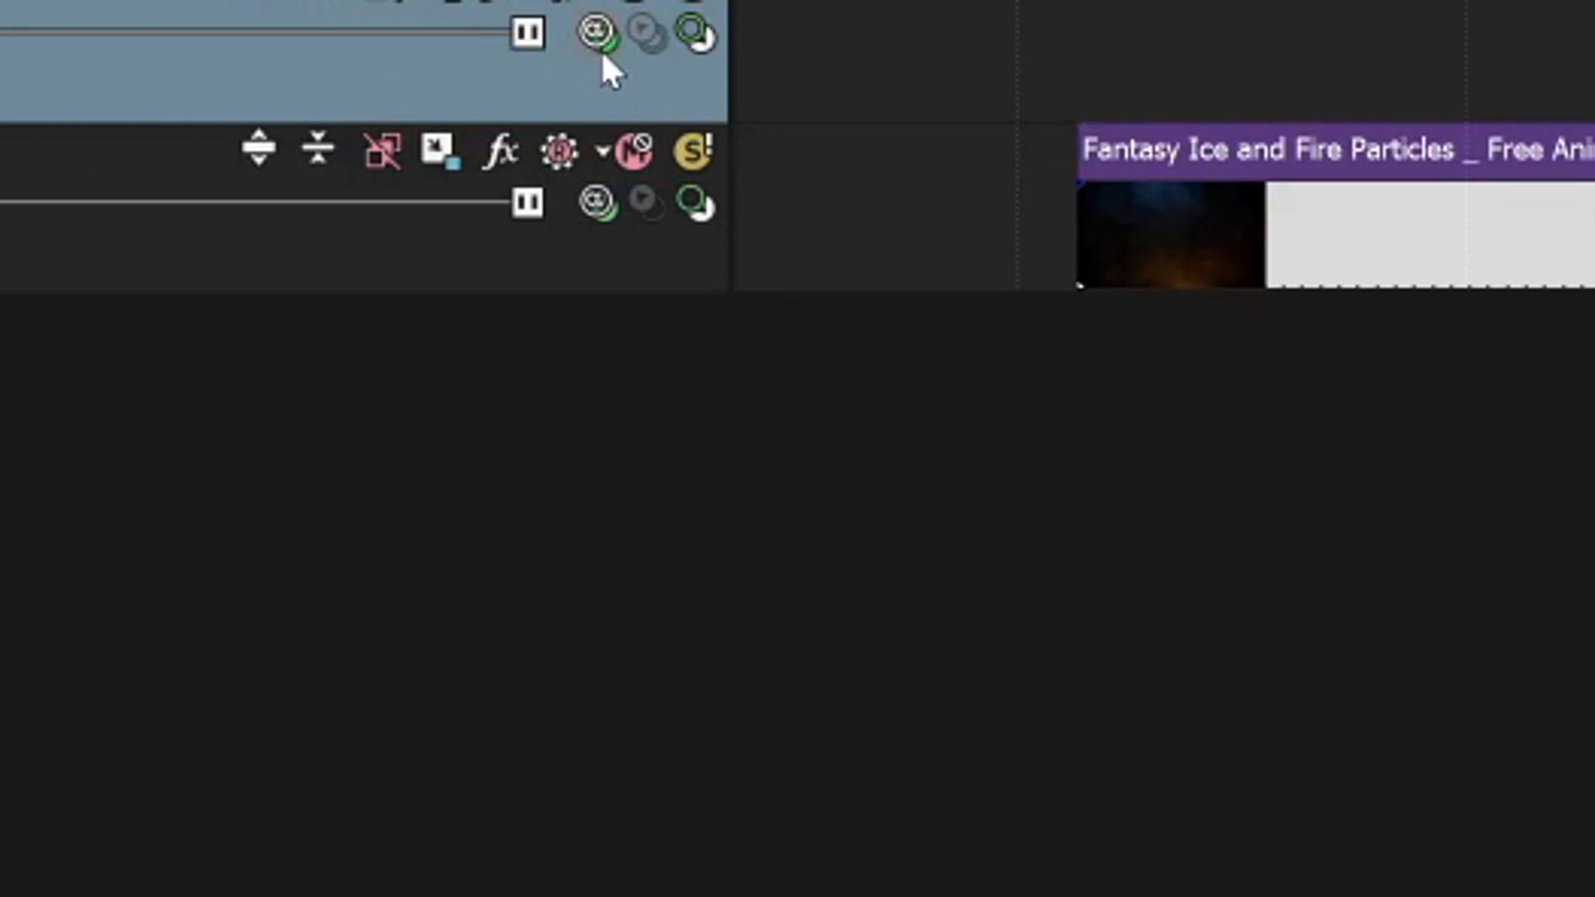
left_click(602, 50)
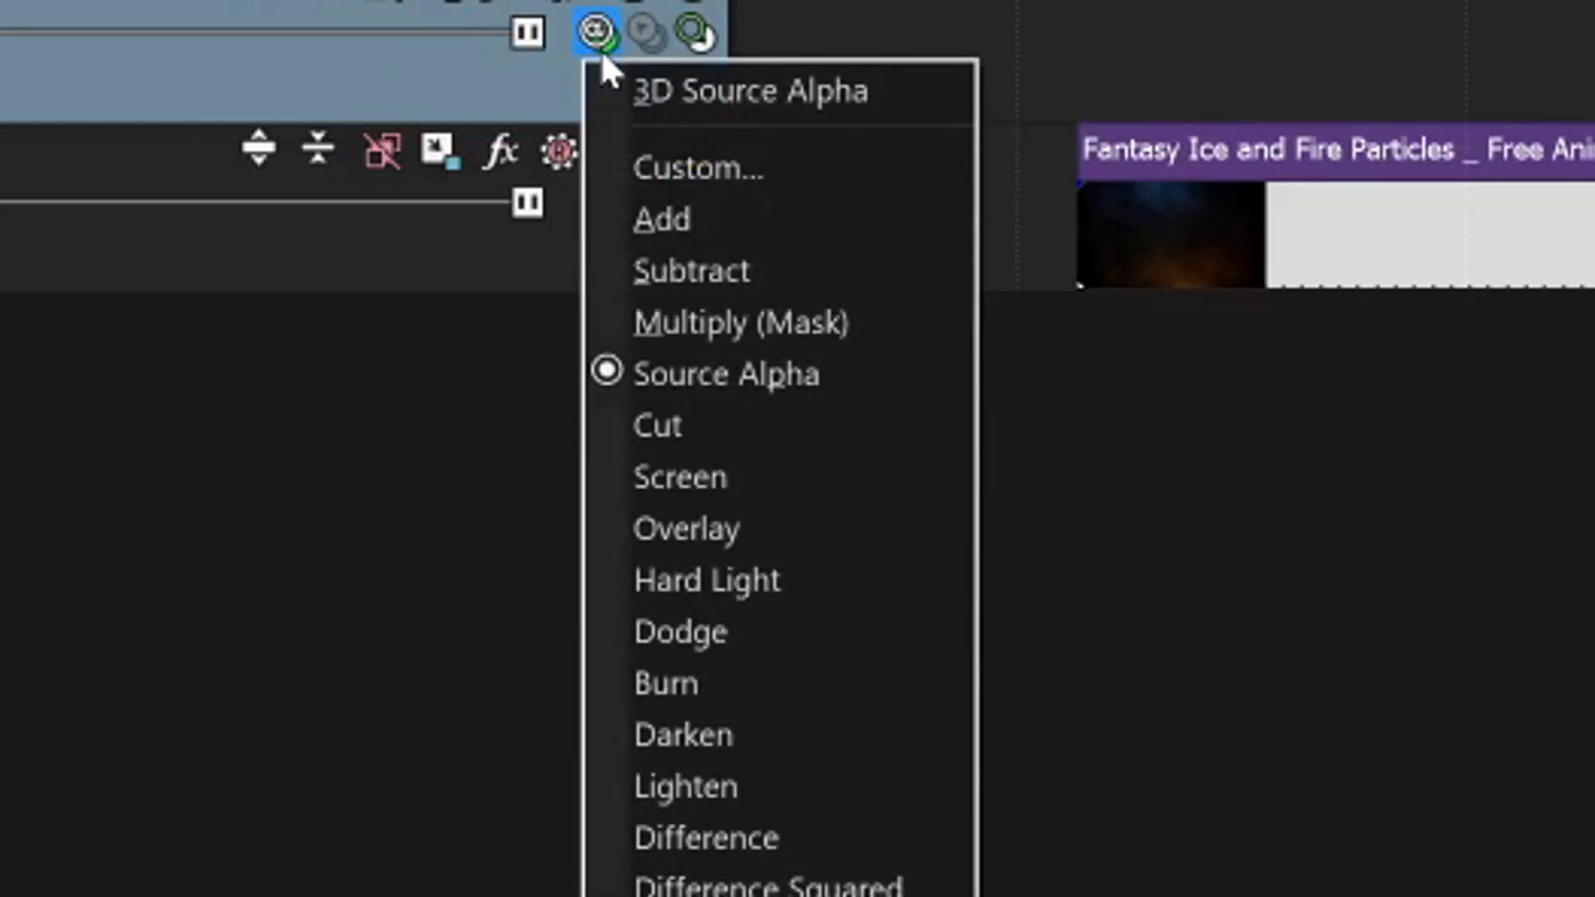
left_click(785, 497)
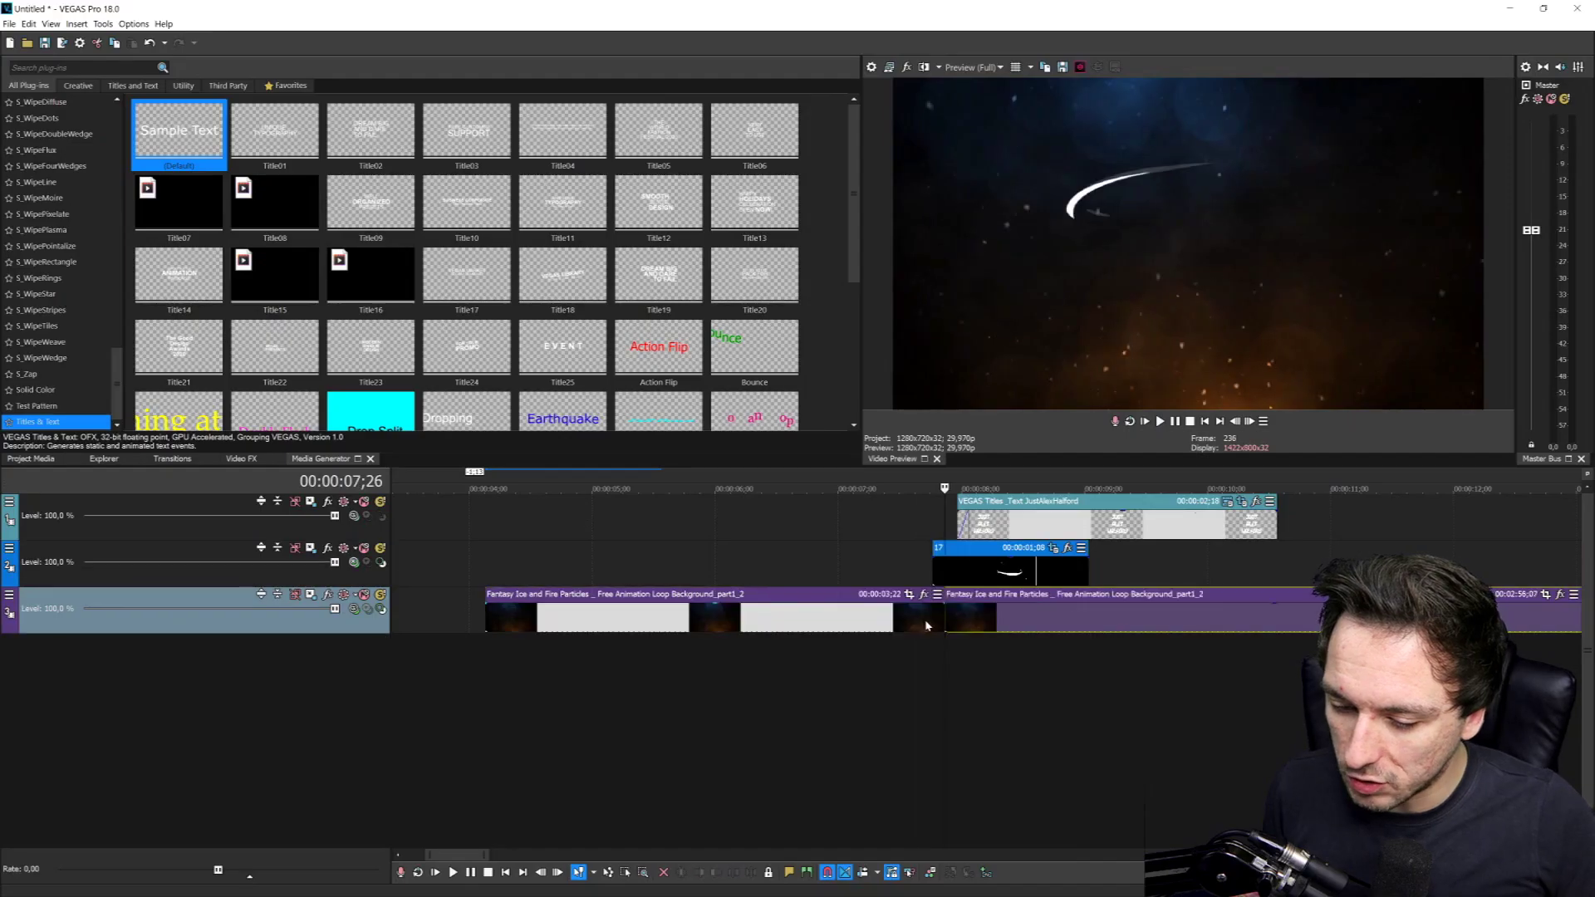
Shift the particle background clip later so it starts with the swoosh, and fade it in
left_click_drag(1015, 619, 1083, 621)
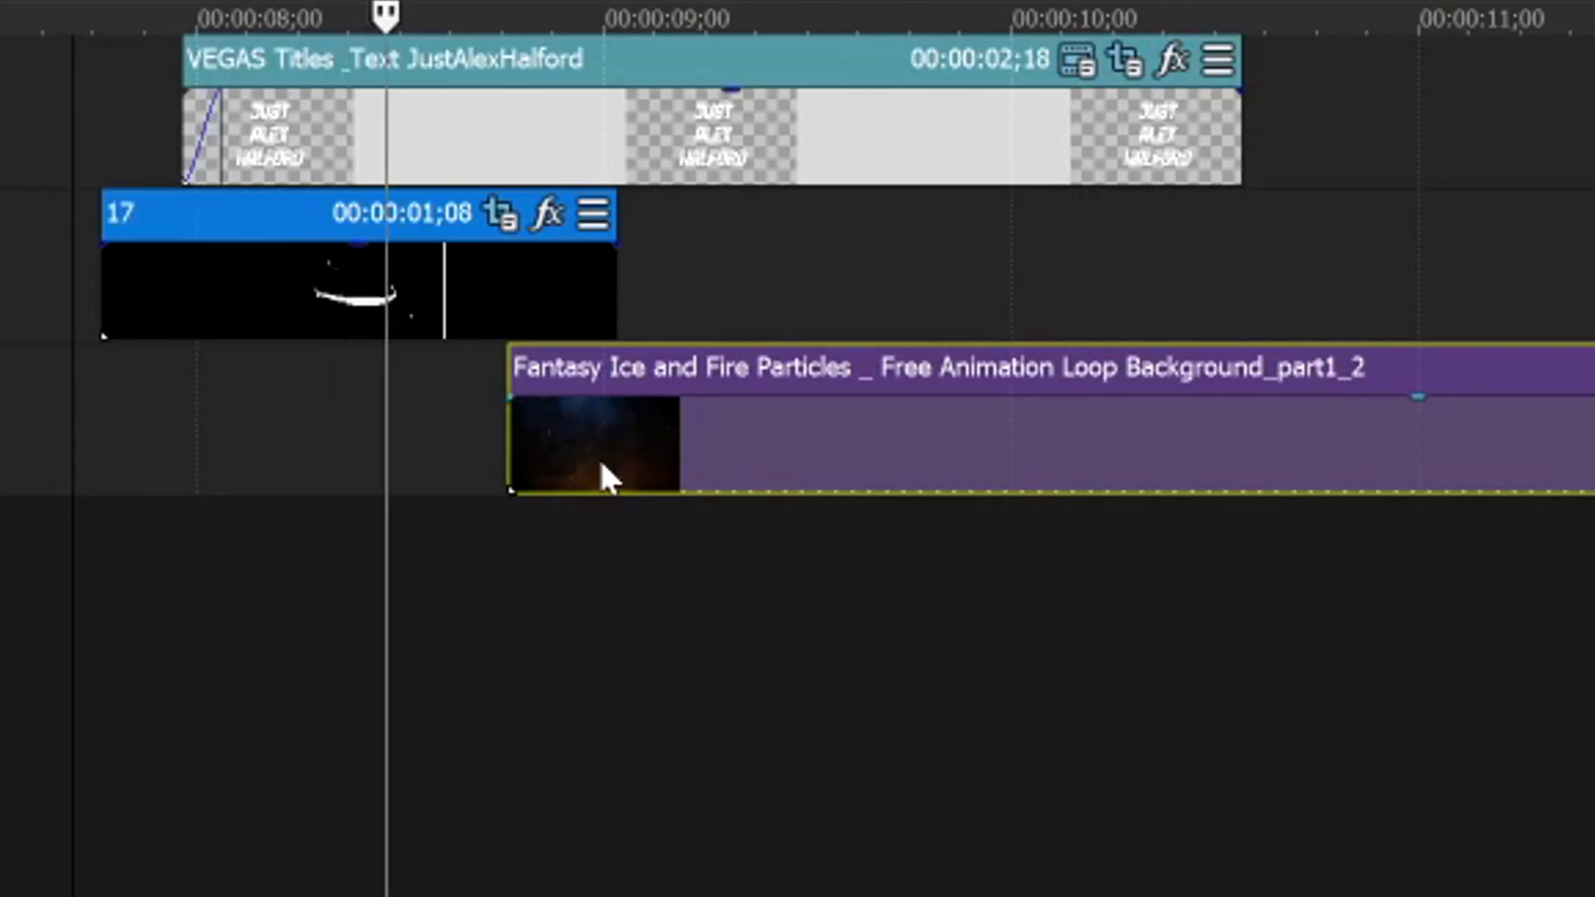
key("space")
left_click_drag(510, 399, 909, 449)
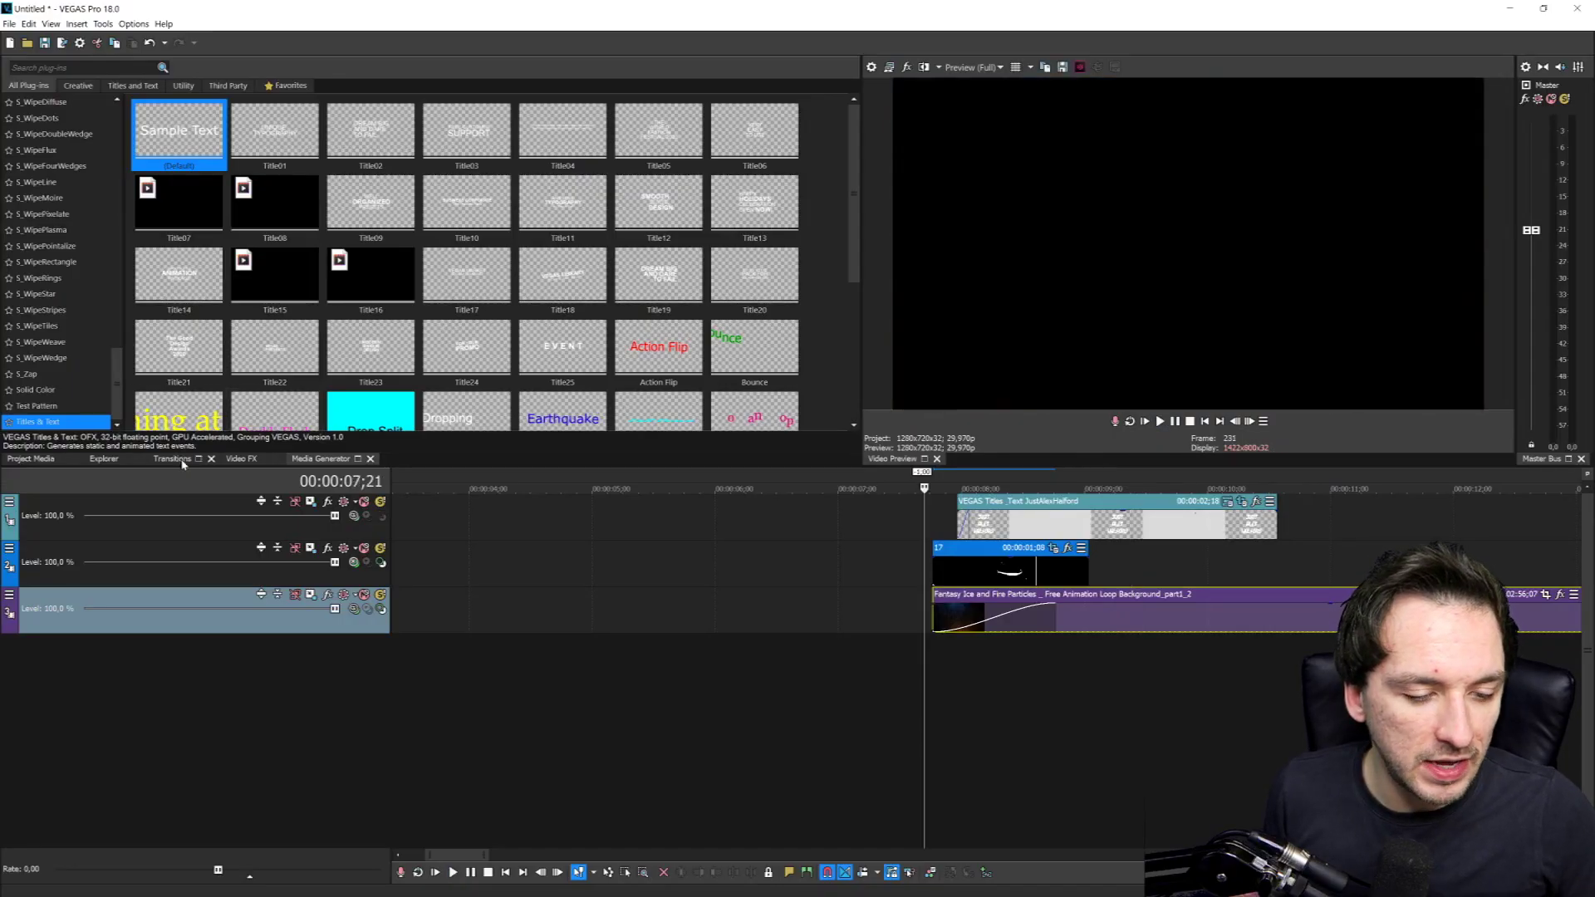
left_click(172, 458)
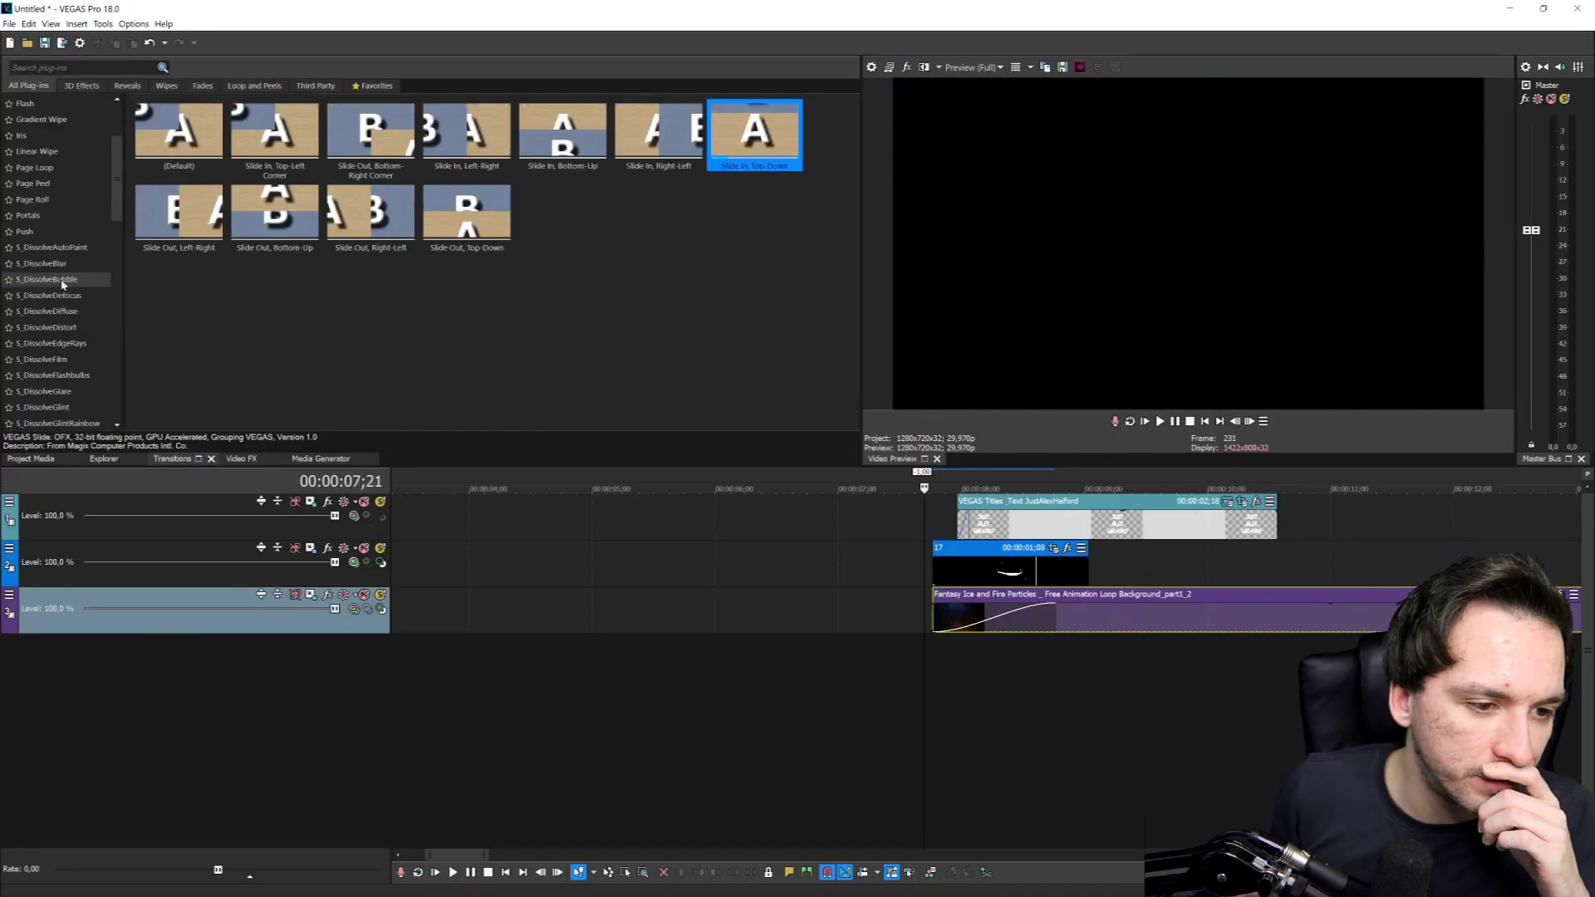
Apply an S_DissolveGlow transition preset to the start of the particle background clip
scroll(65, 267, "down", 7)
left_click(64, 214)
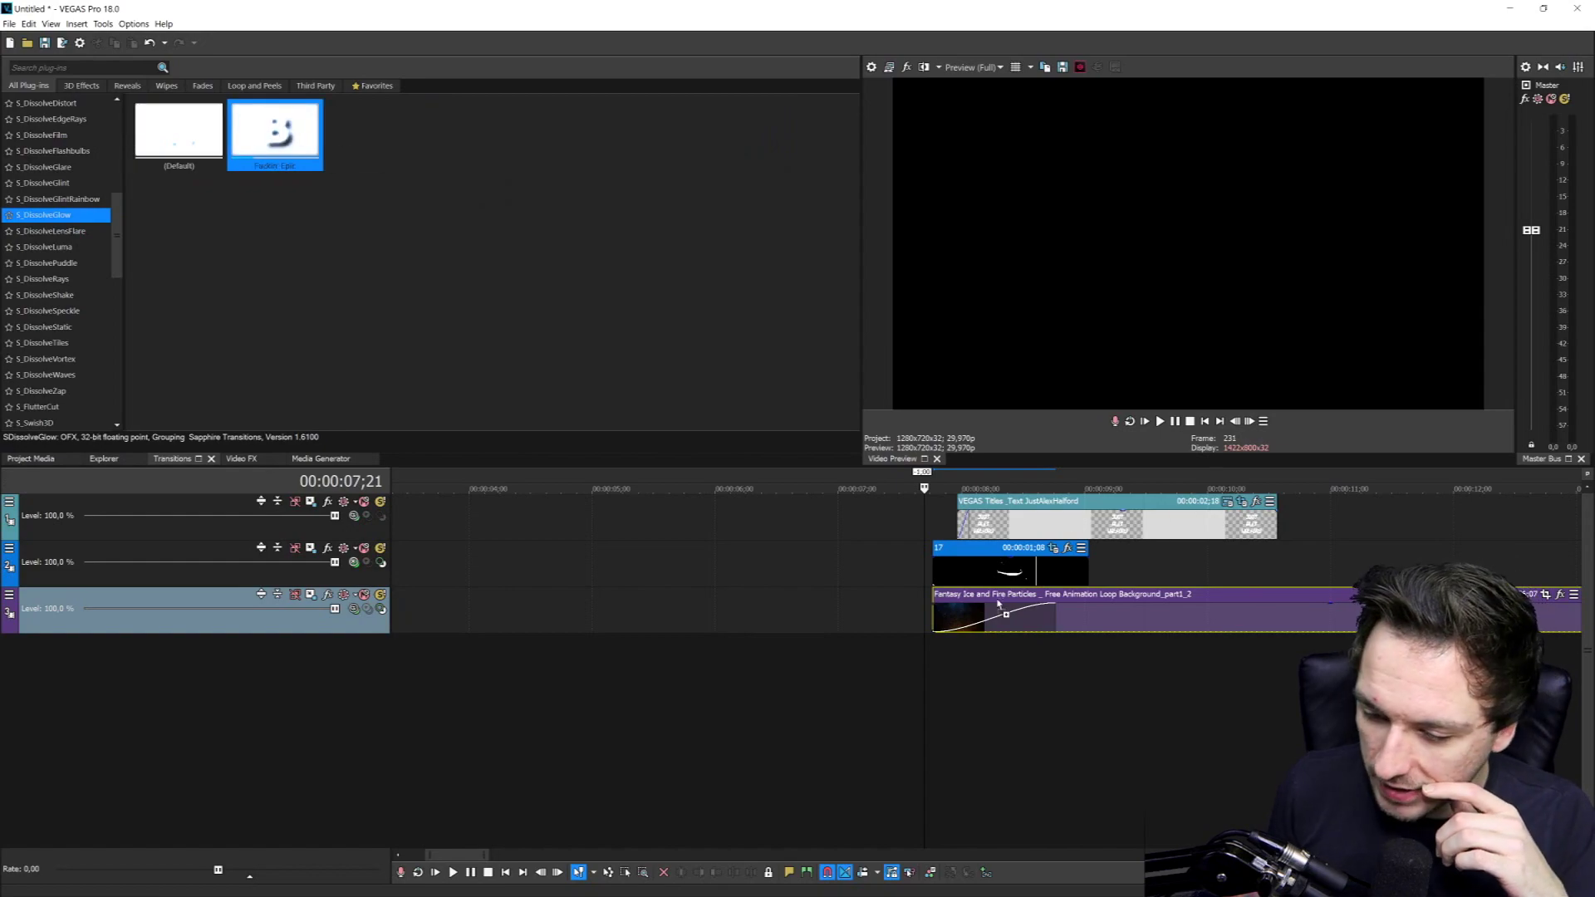
left_click_drag(244, 126, 947, 565)
left_click(1286, 167)
Preview the glow dissolve, recheck its settings, and play back the full intro
key("space")
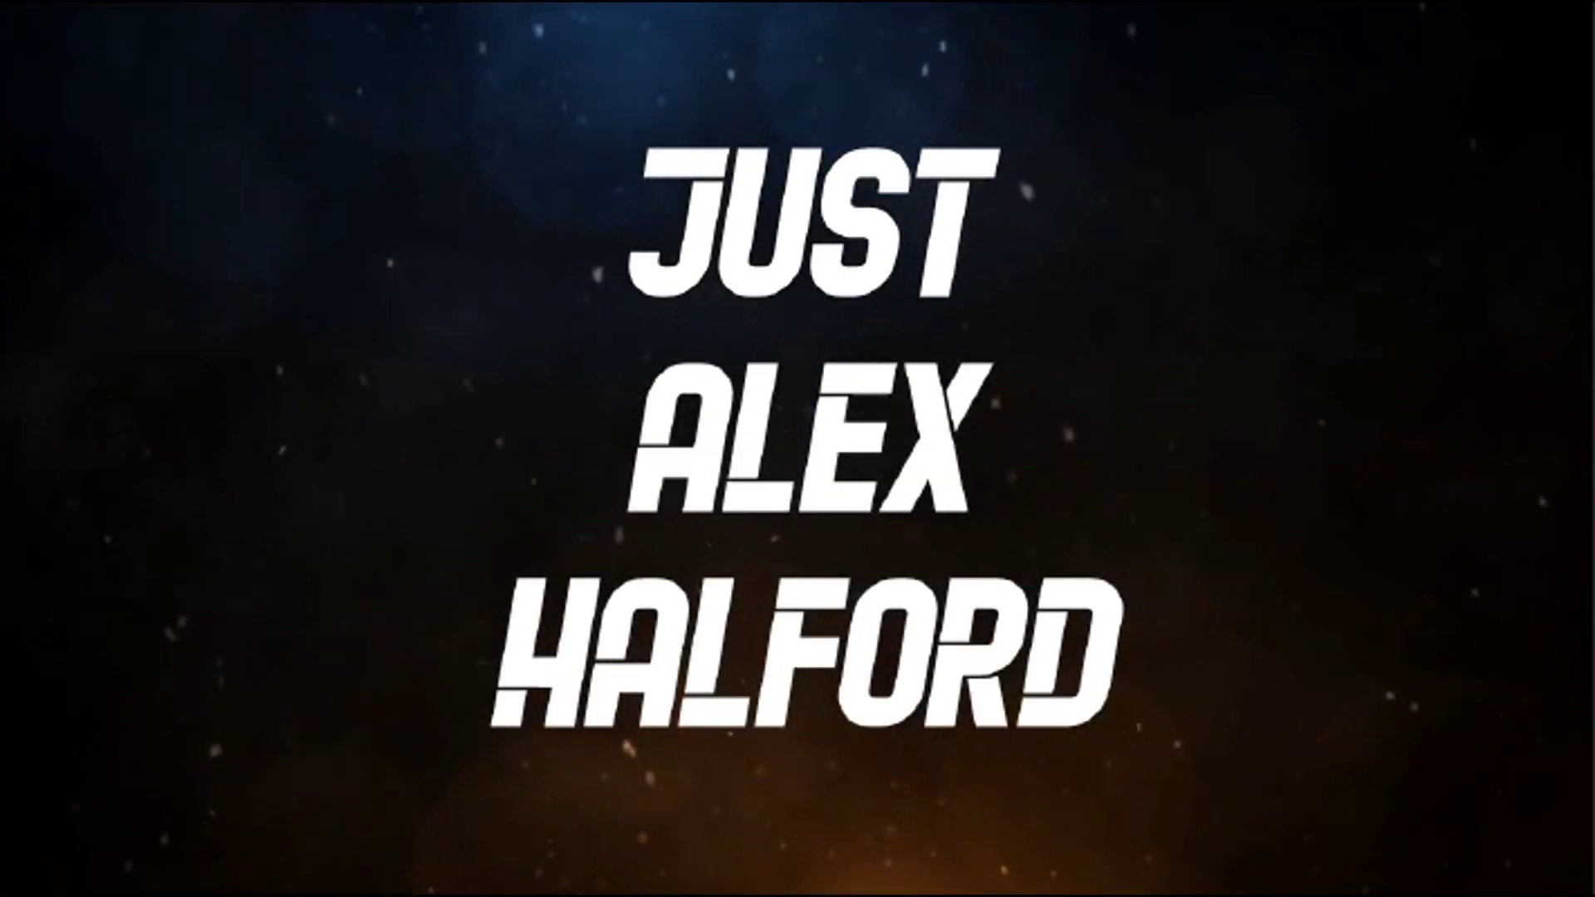
key("space")
left_click(966, 525)
left_click(1290, 170)
scroll(1093, 519, "up", 2)
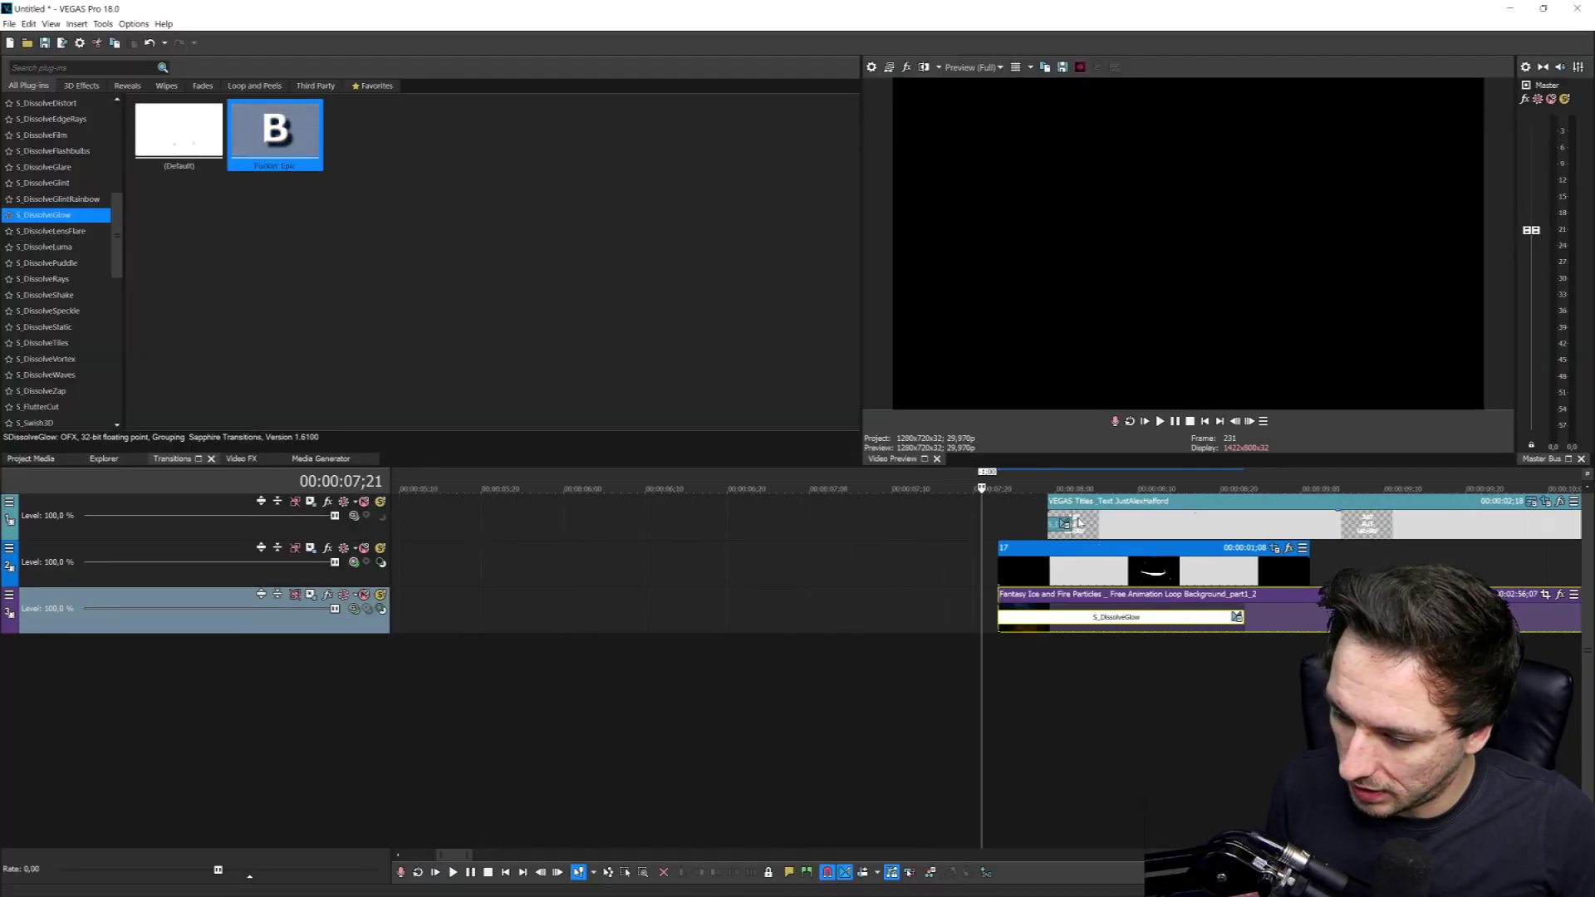
left_click(1075, 522)
key("space")
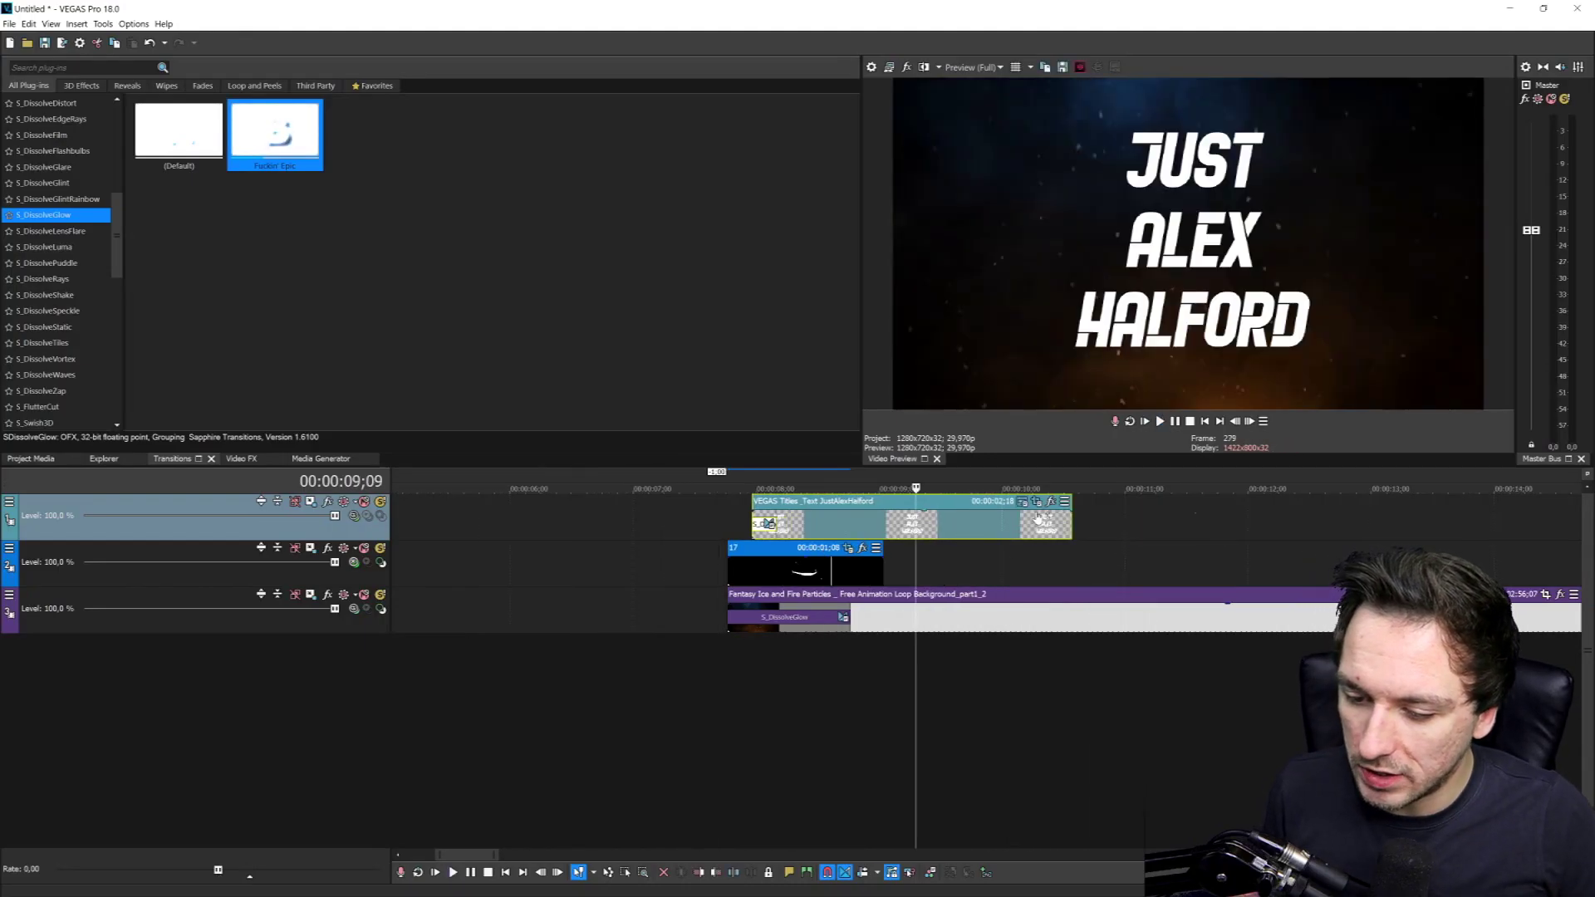
Give all the JUST ALEX HALFORD title text a black outline and enable a drop shadow
left_click(1022, 503)
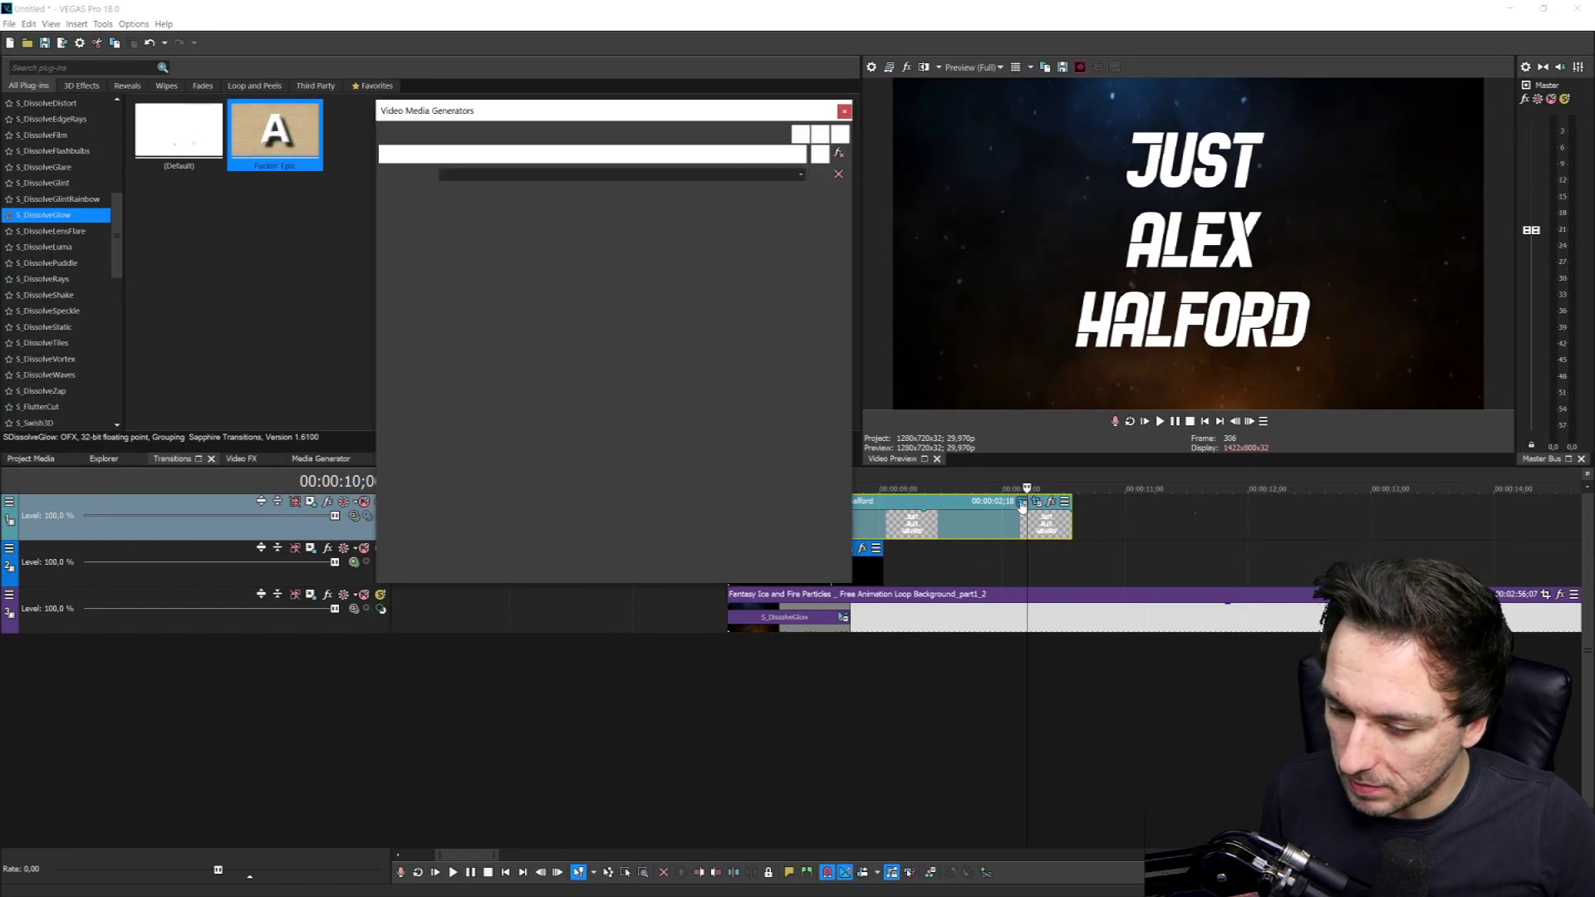
key("ctrl+a")
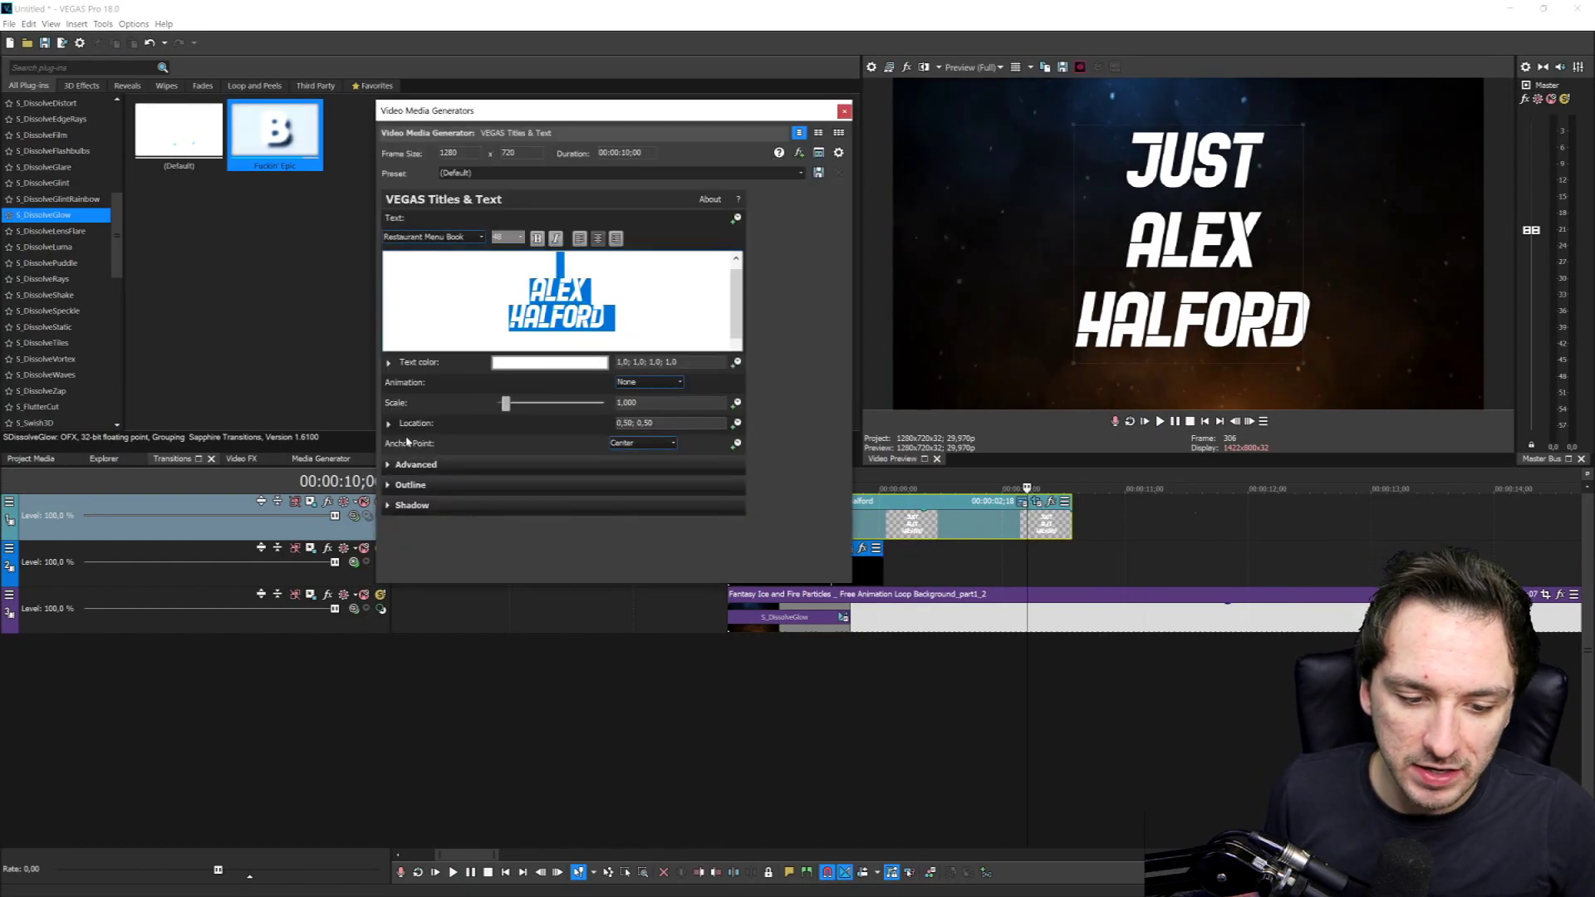
left_click(390, 487)
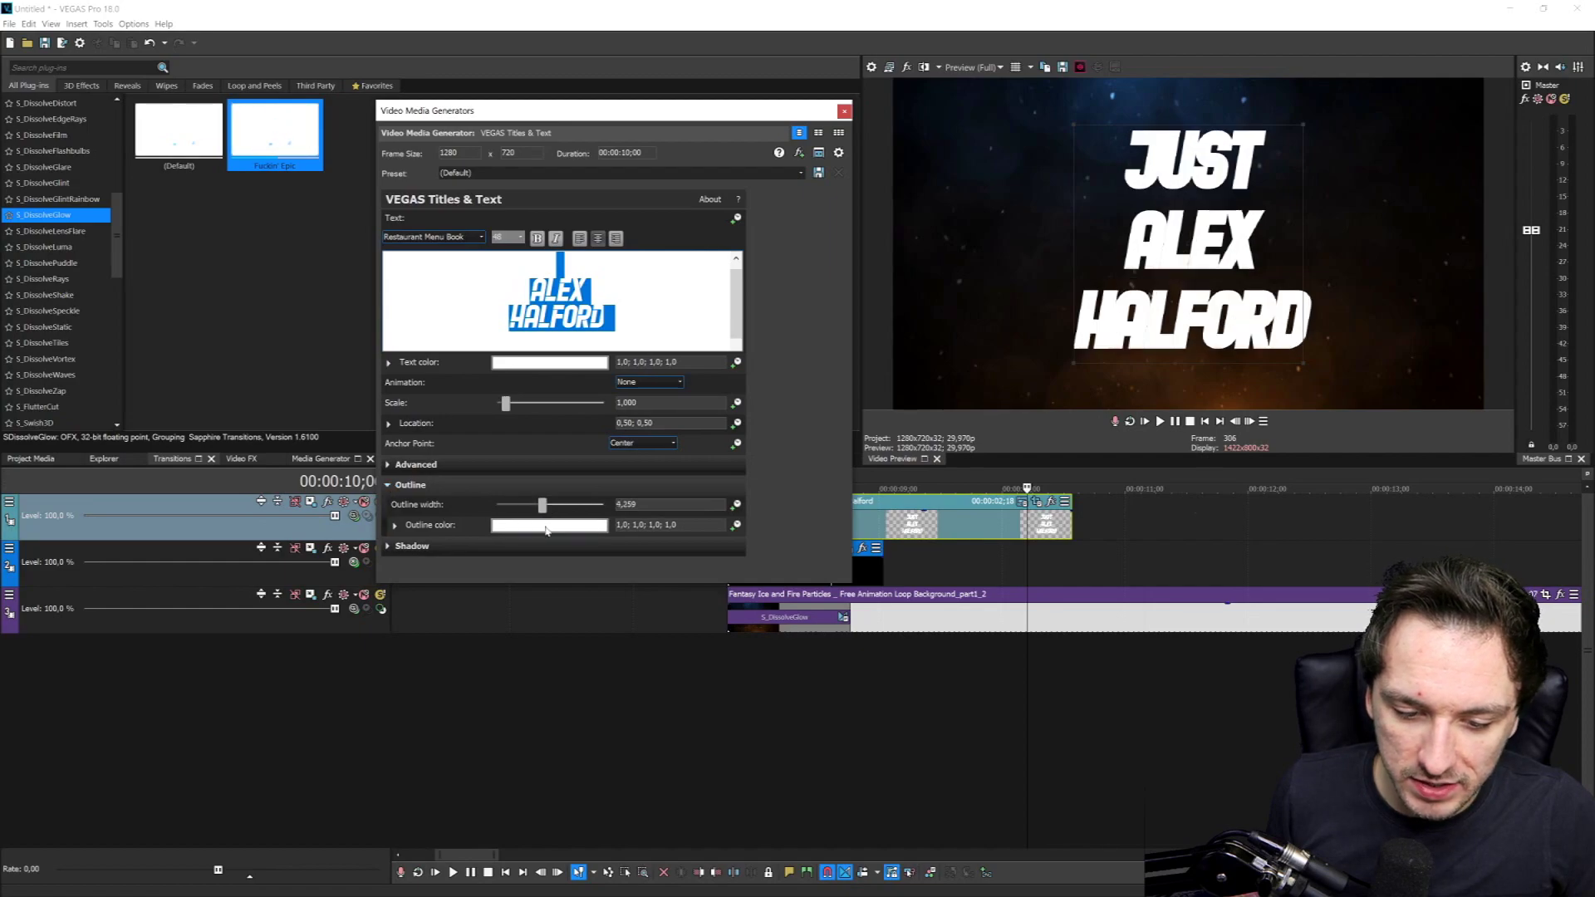
left_click(549, 525)
left_click(536, 576)
left_click_drag(537, 576, 180, 874)
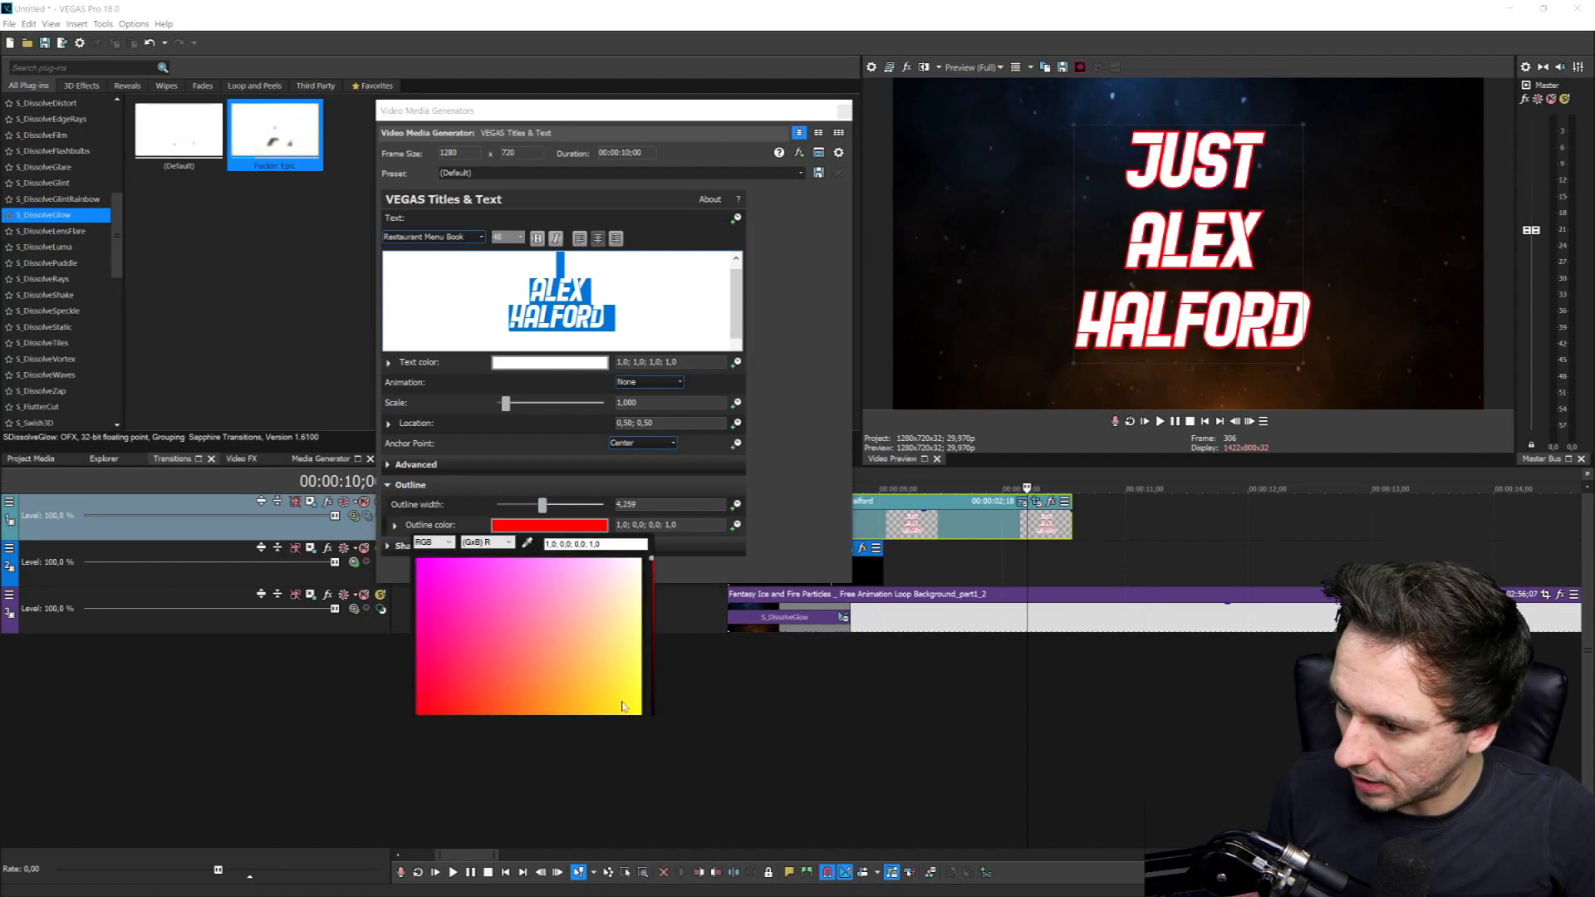
left_click_drag(653, 562, 655, 759)
left_click(671, 470)
left_click(389, 547)
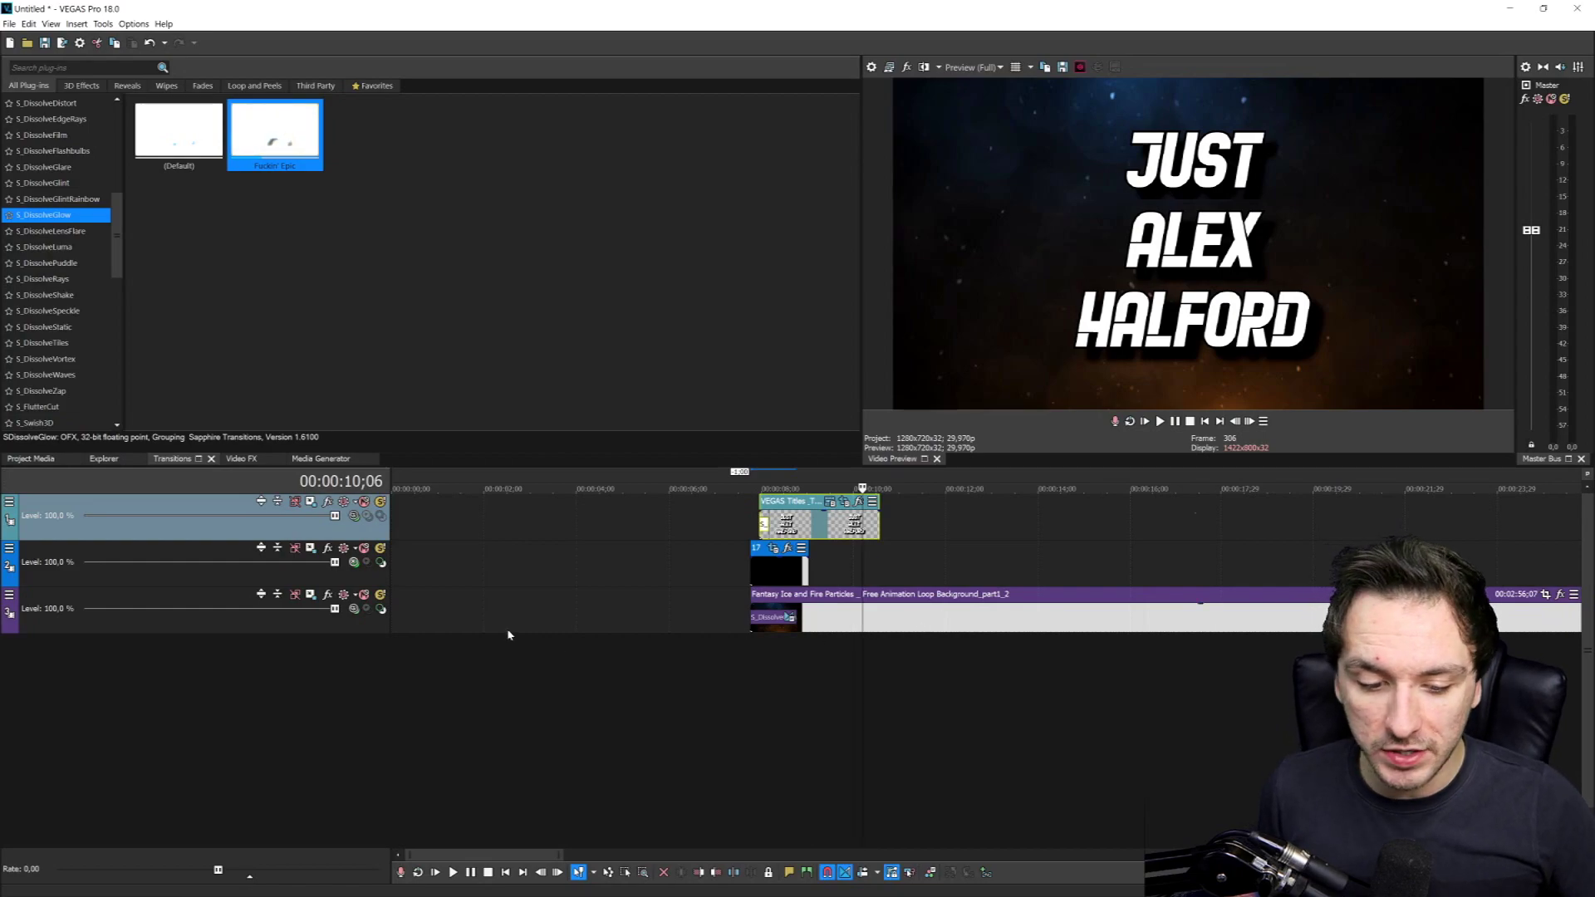
Duplicate the particle background track and move the copy onto a new top video track
right_click(359, 628)
left_click(437, 662)
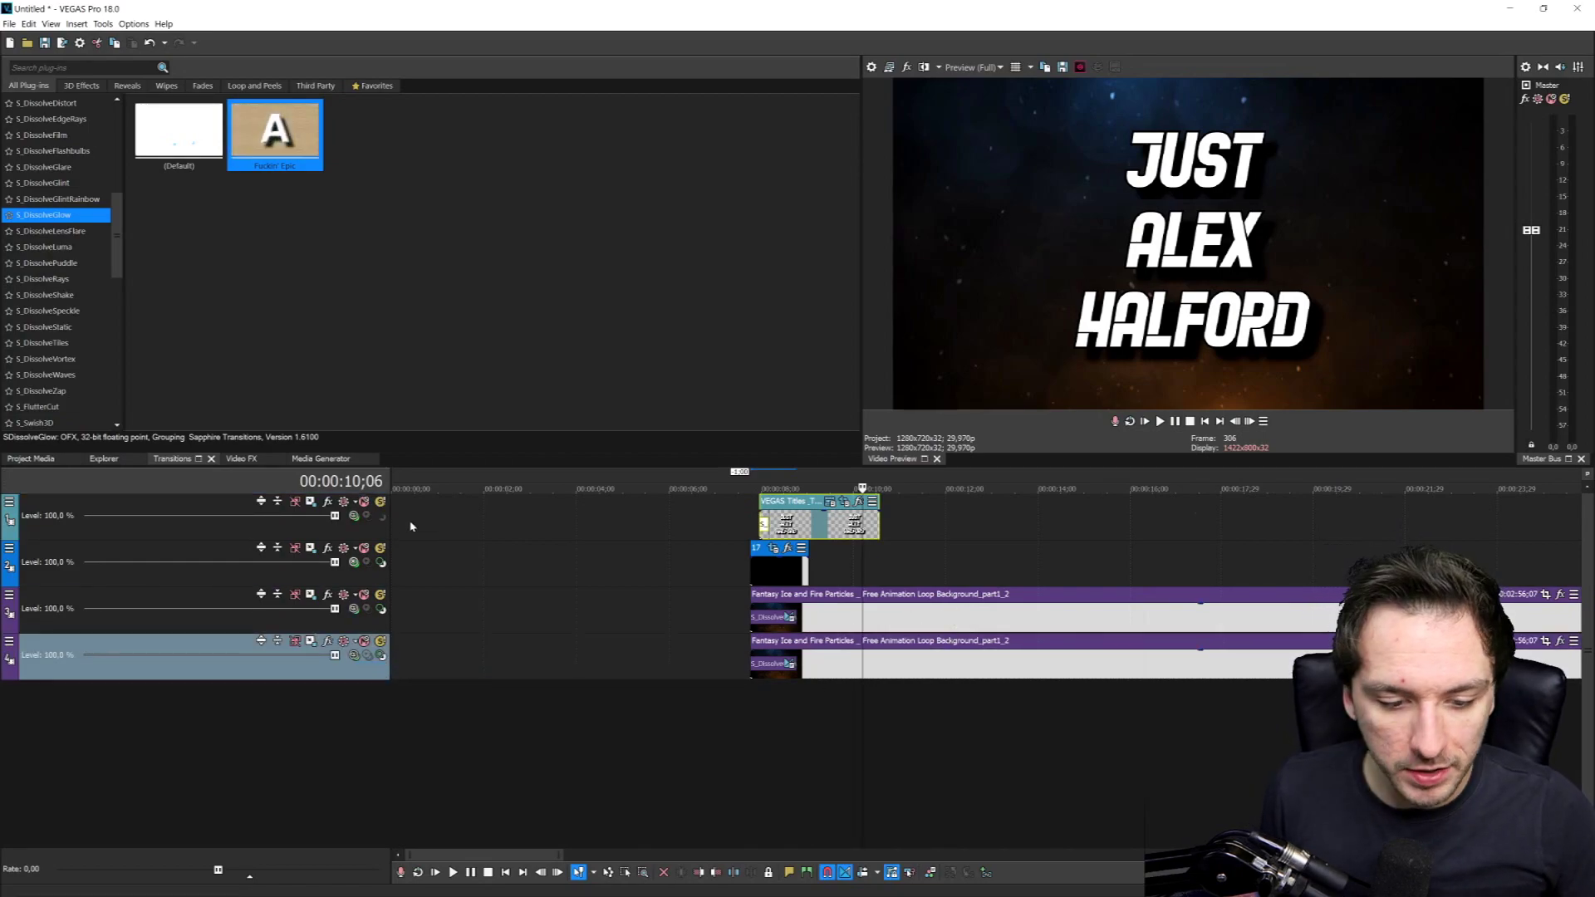
right_click(669, 519)
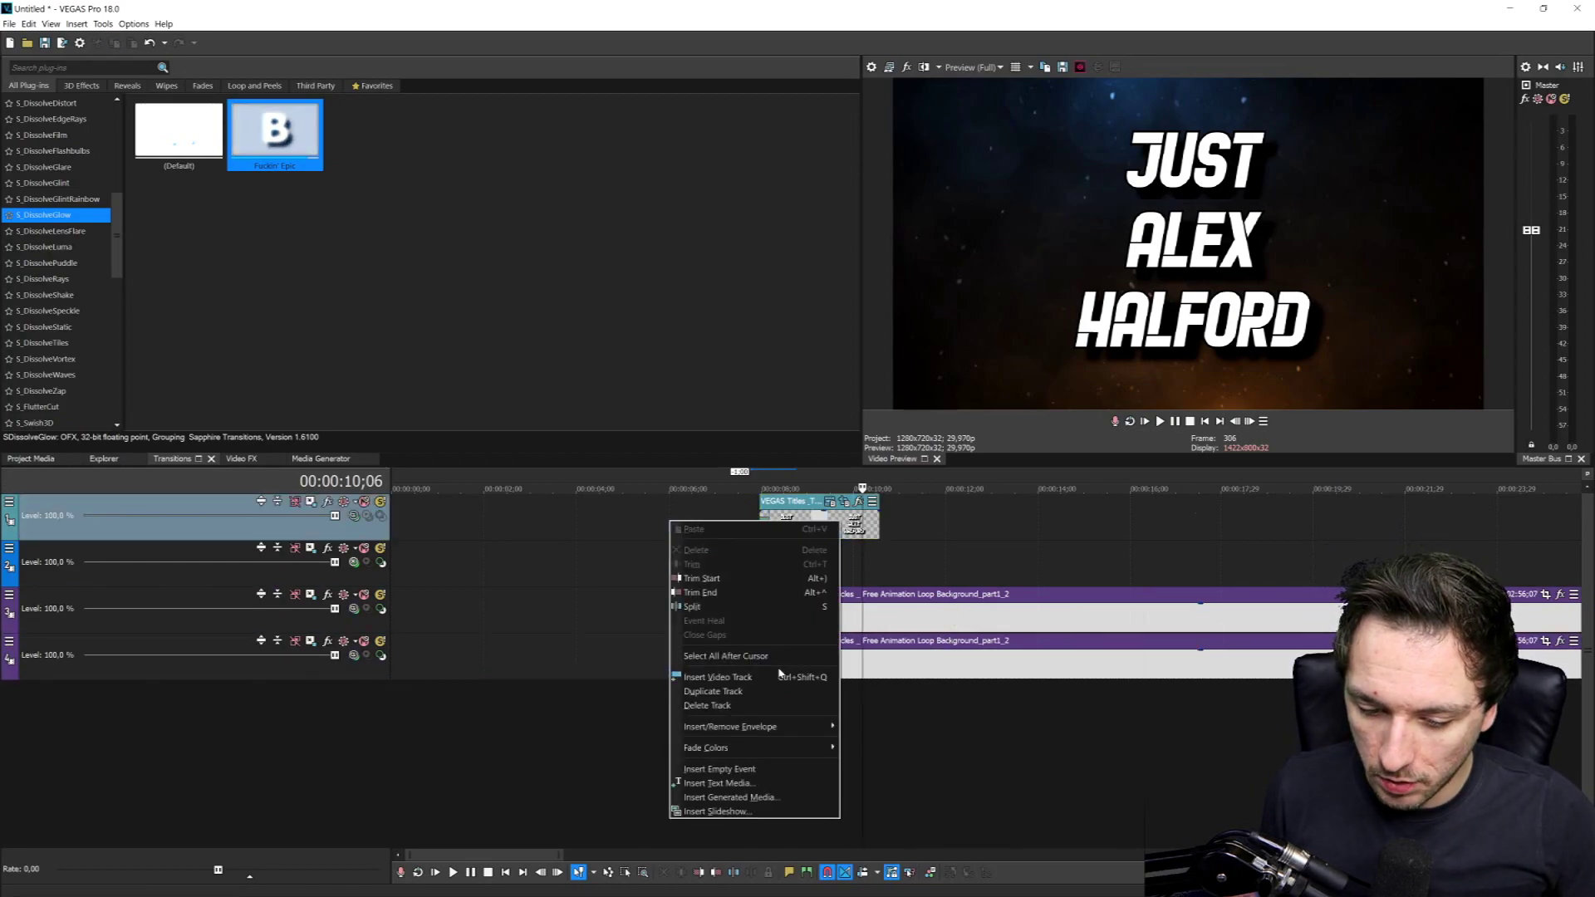
left_click(773, 676)
left_click_drag(912, 646, 810, 506)
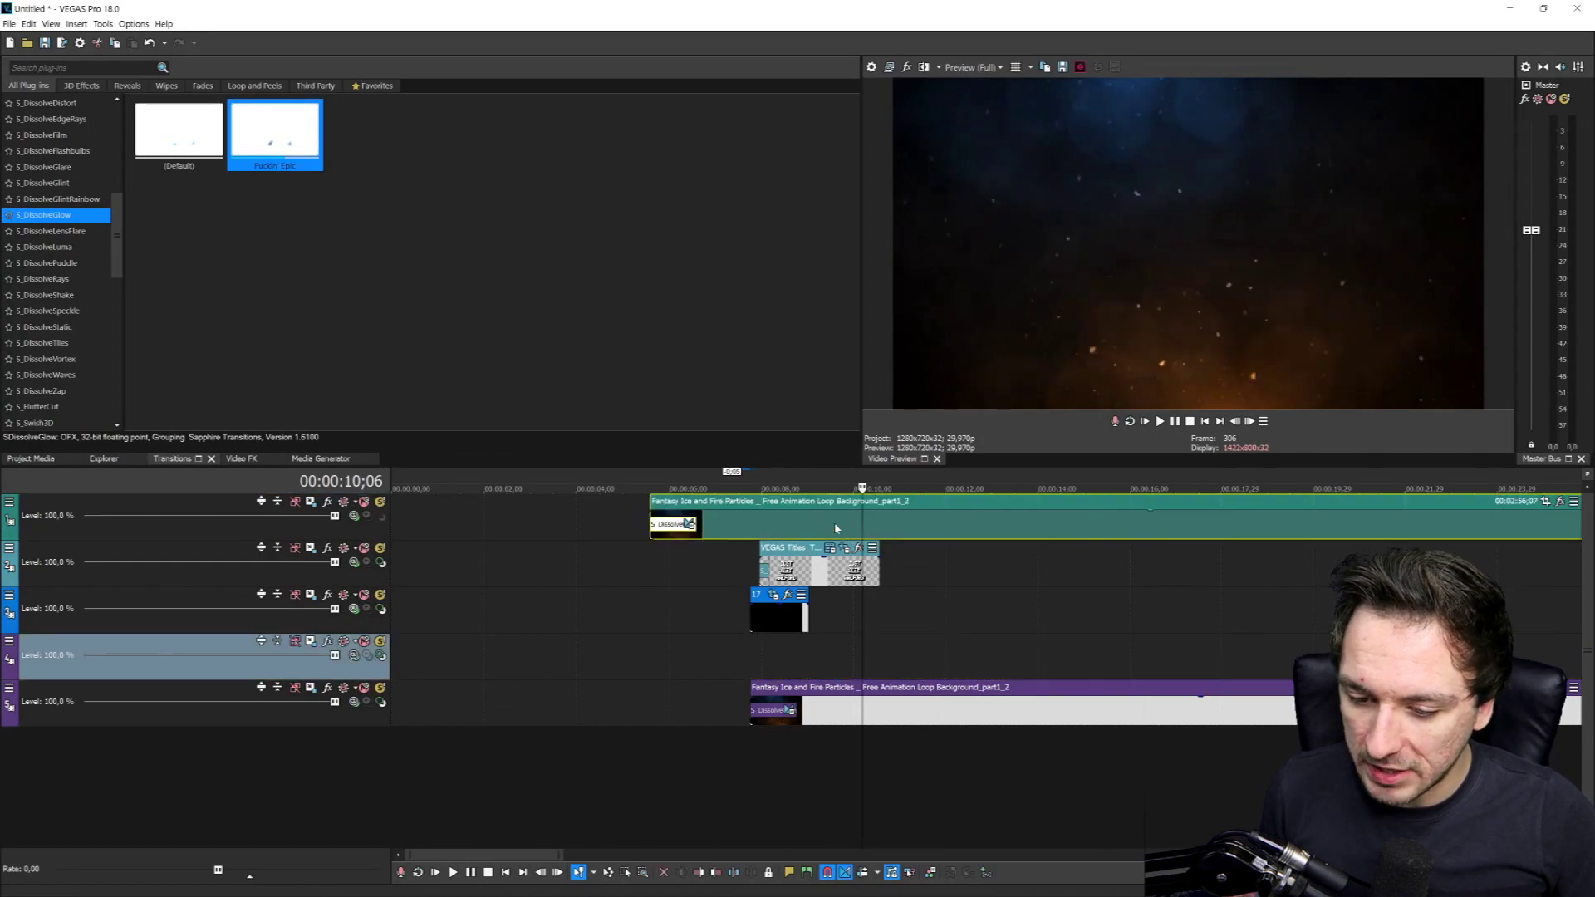
Try several blend modes on the top particle track, including Overlay and Hard Light
left_click(355, 516)
left_click(409, 618)
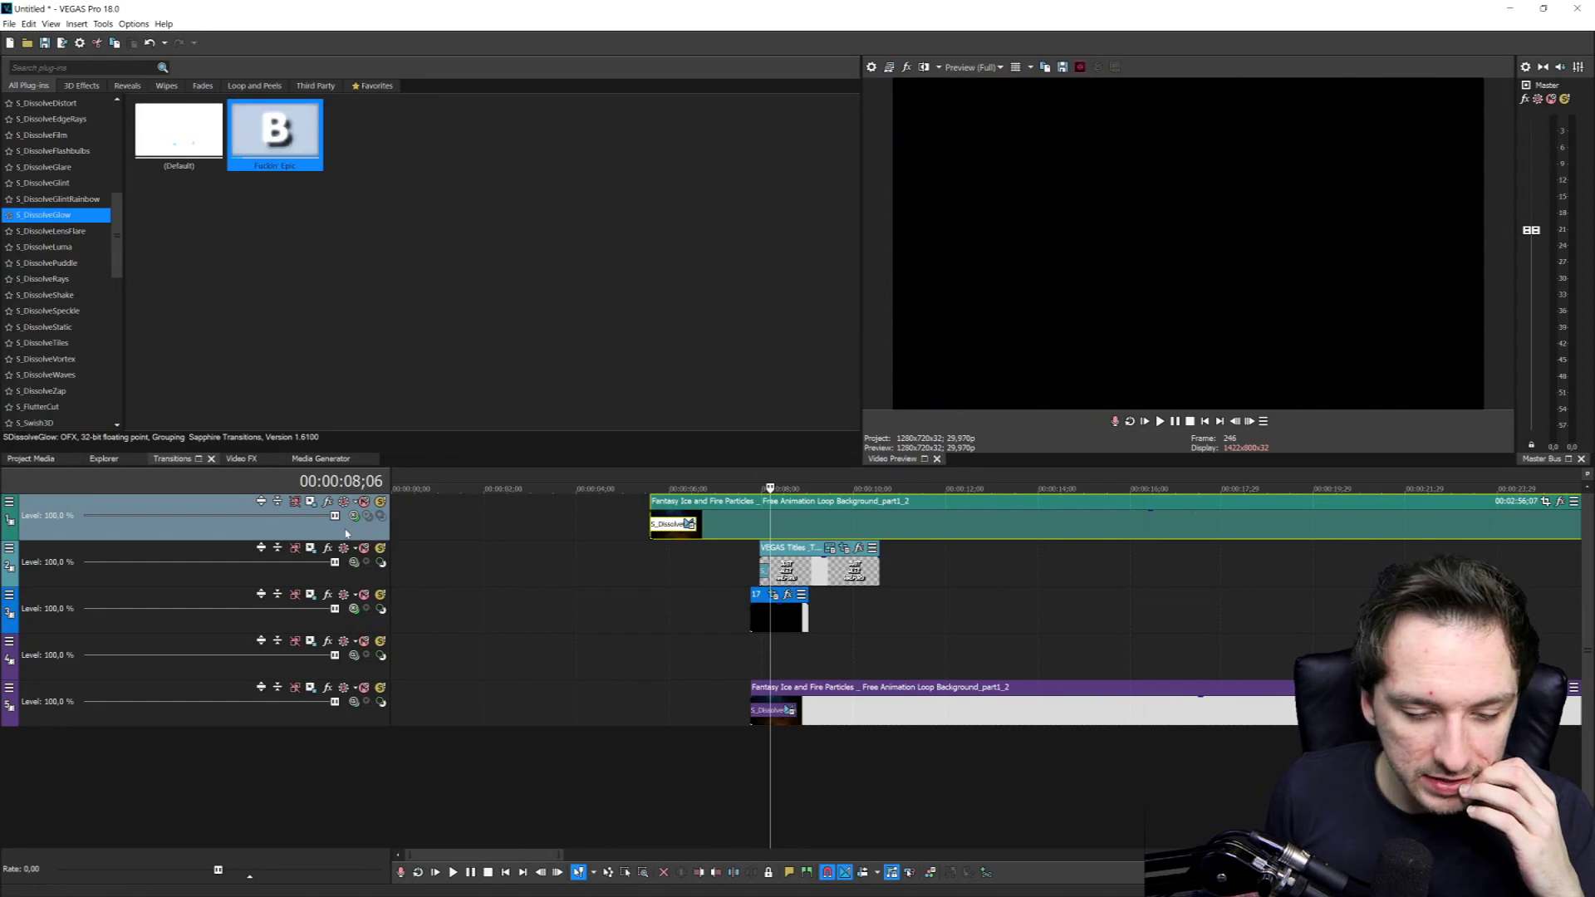
left_click(355, 516)
left_click(389, 638)
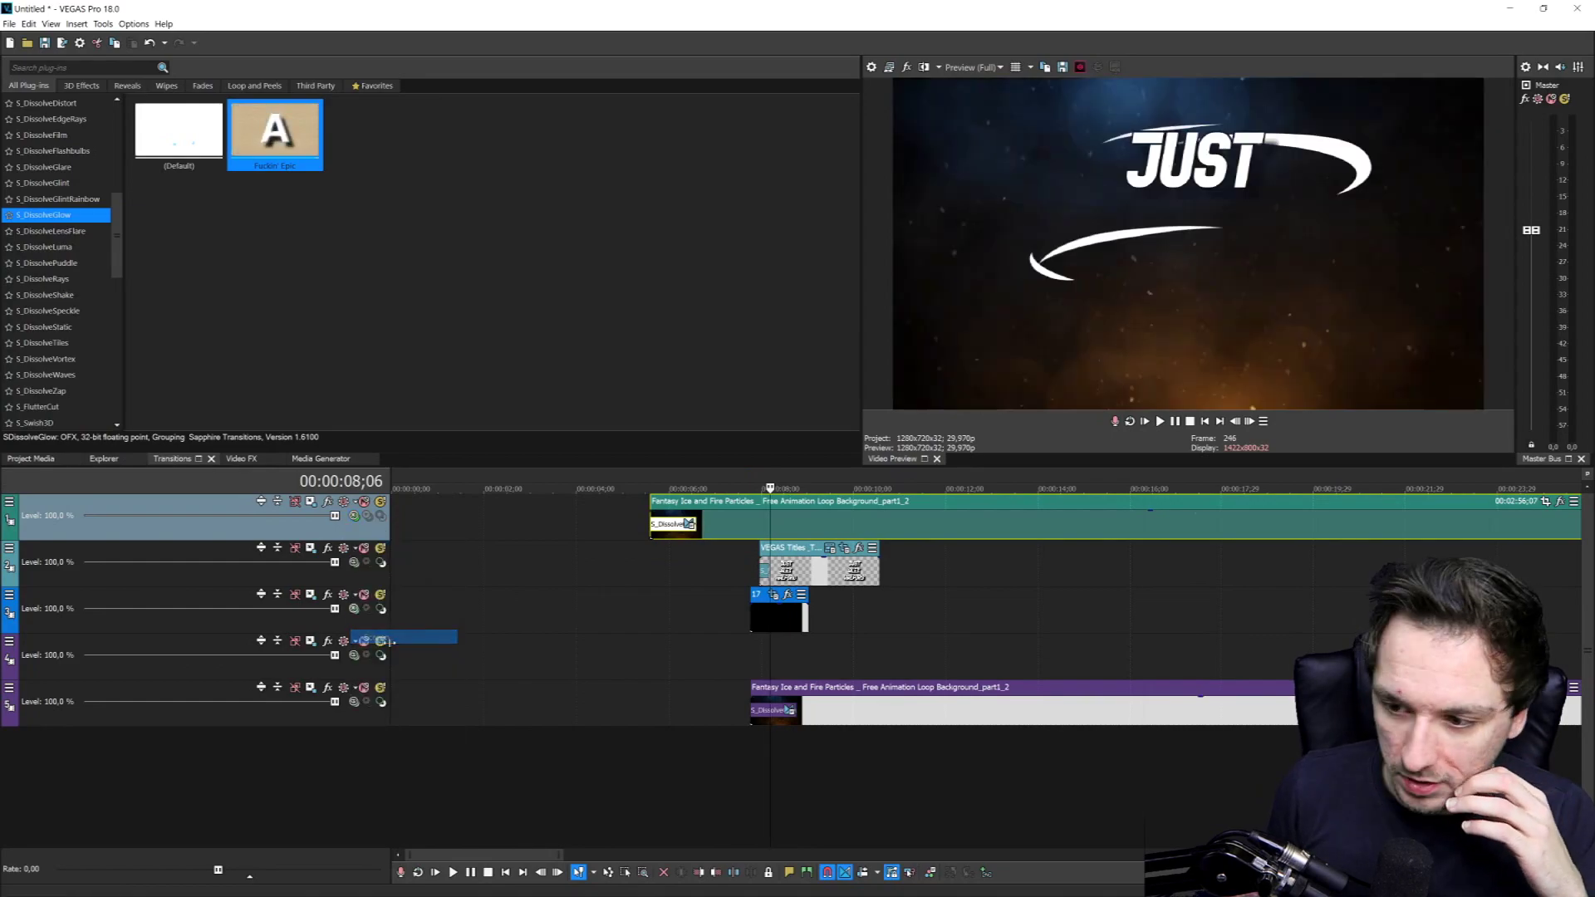
left_click(355, 516)
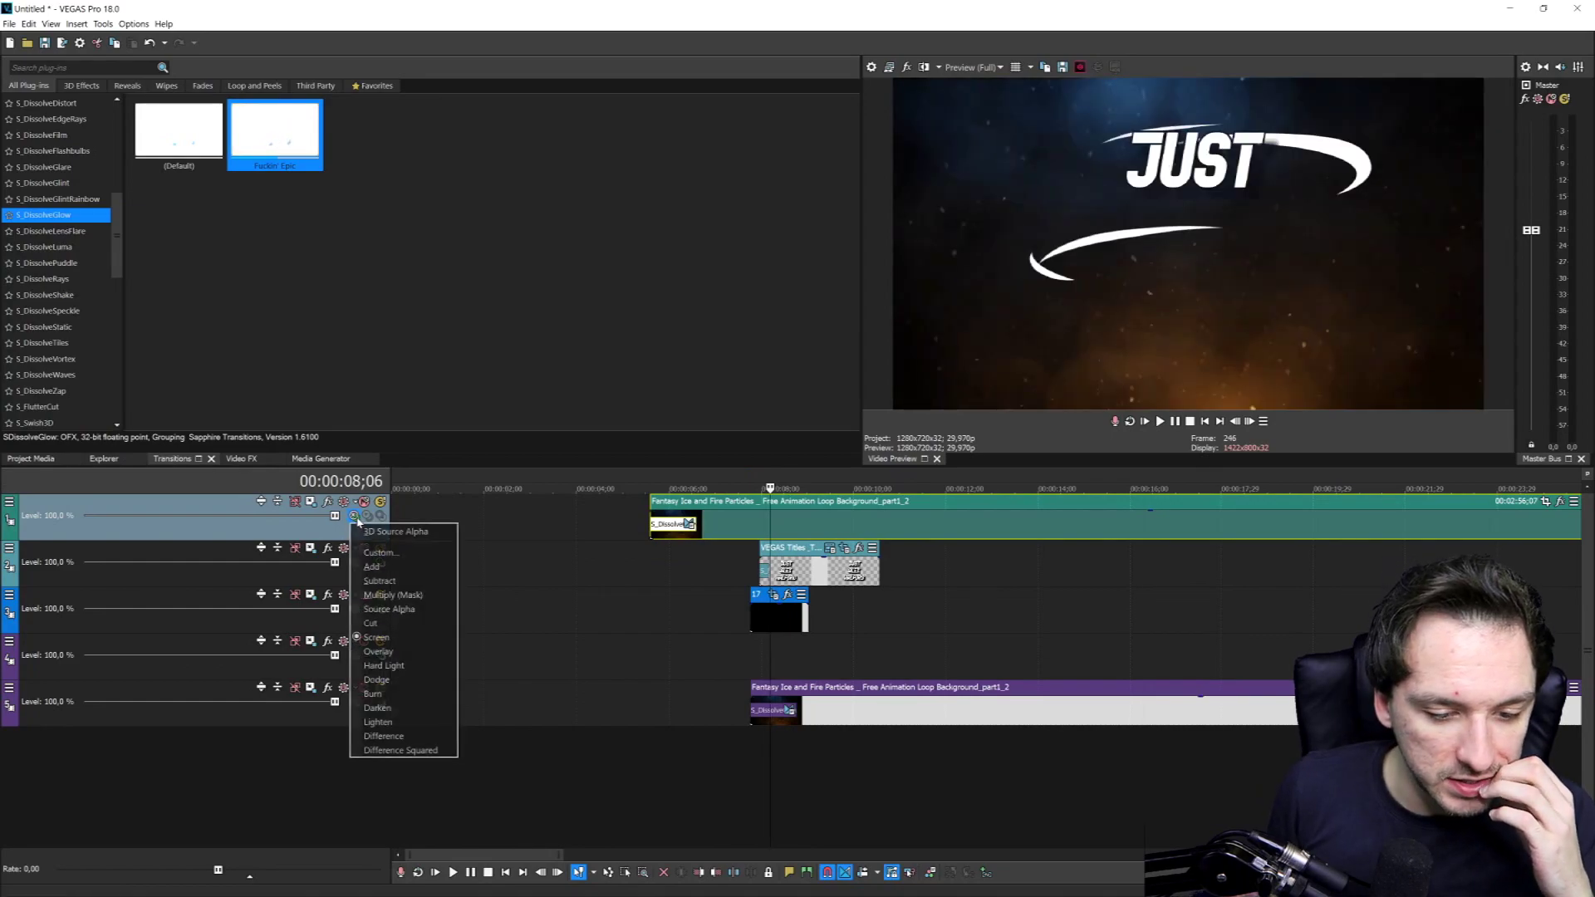
left_click(423, 652)
left_click(353, 517)
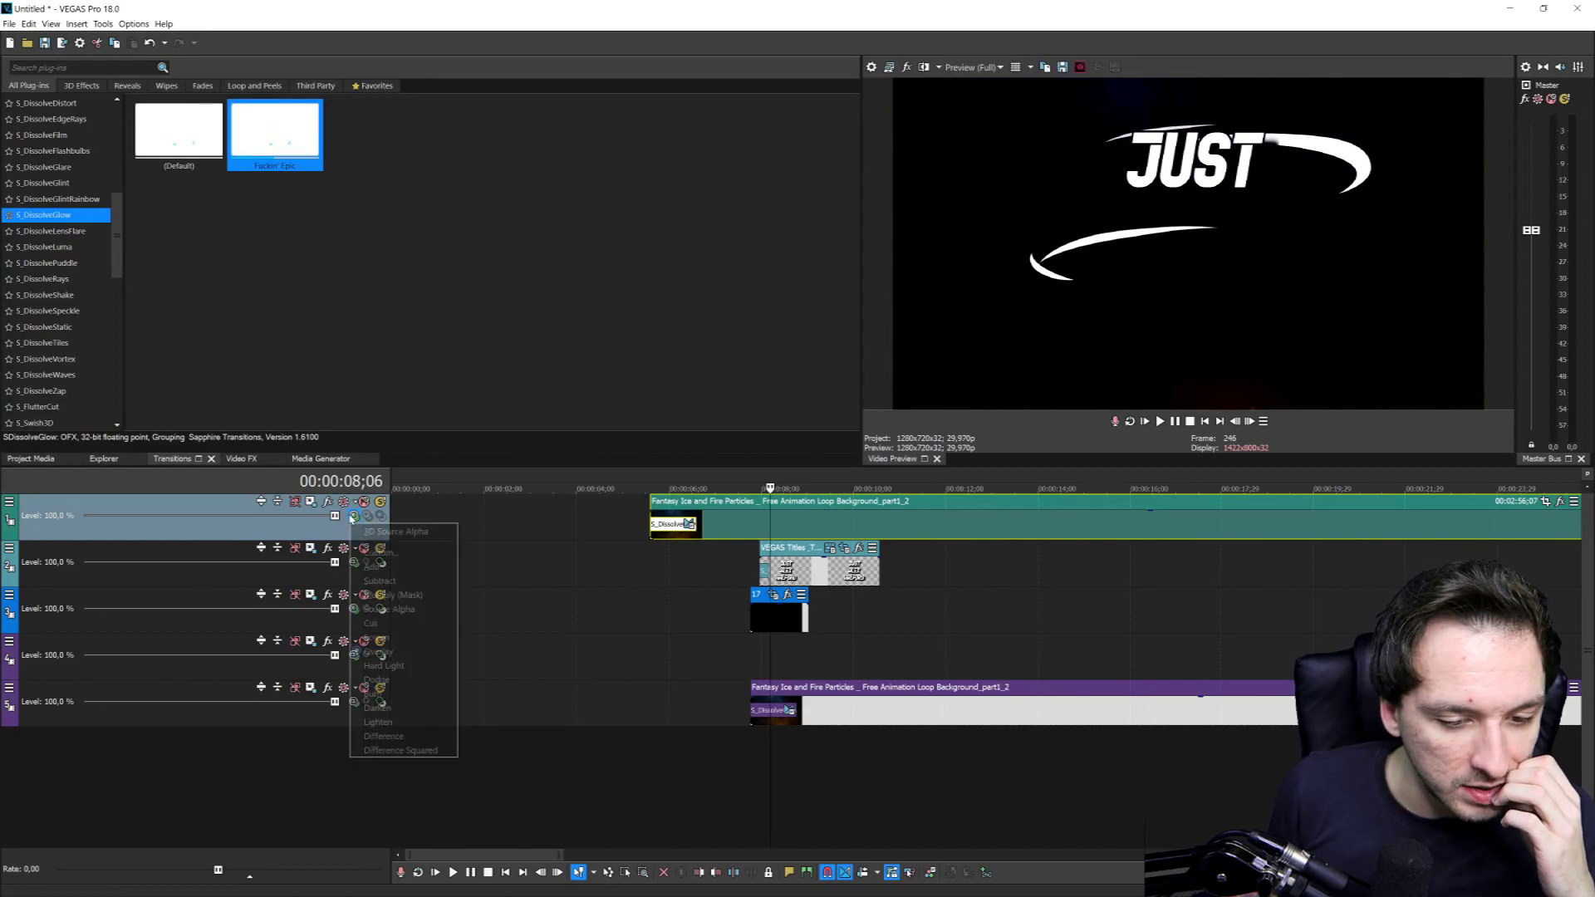
left_click(391, 665)
Align the top particle clip with the title start and lengthen the title event
left_click_drag(758, 530, 858, 530)
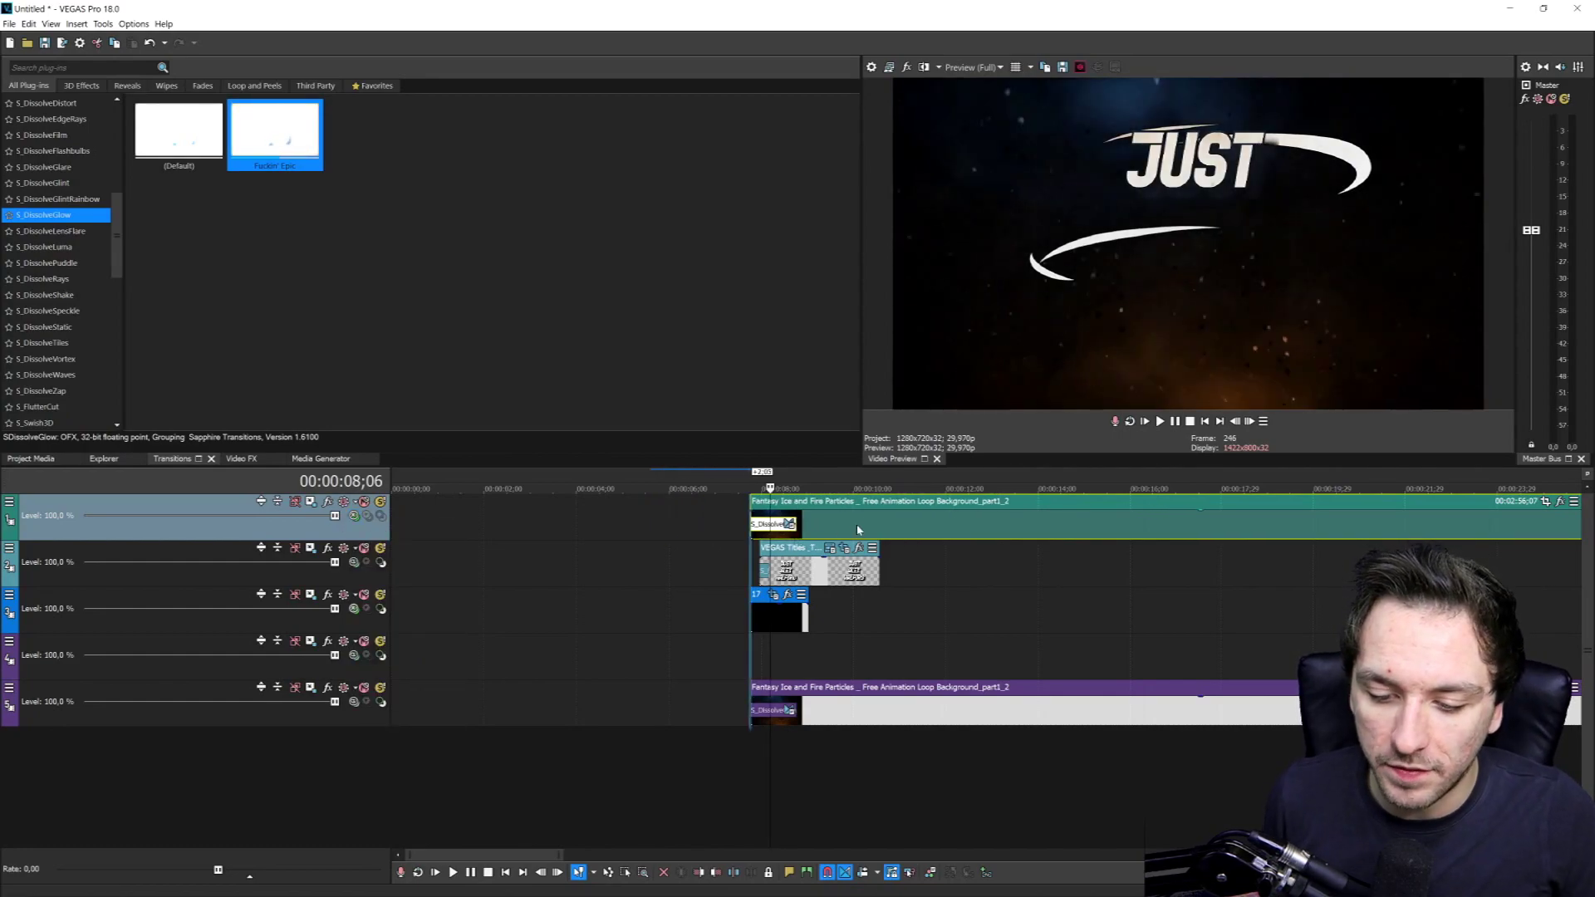
key("space")
scroll(935, 536, "up", 2)
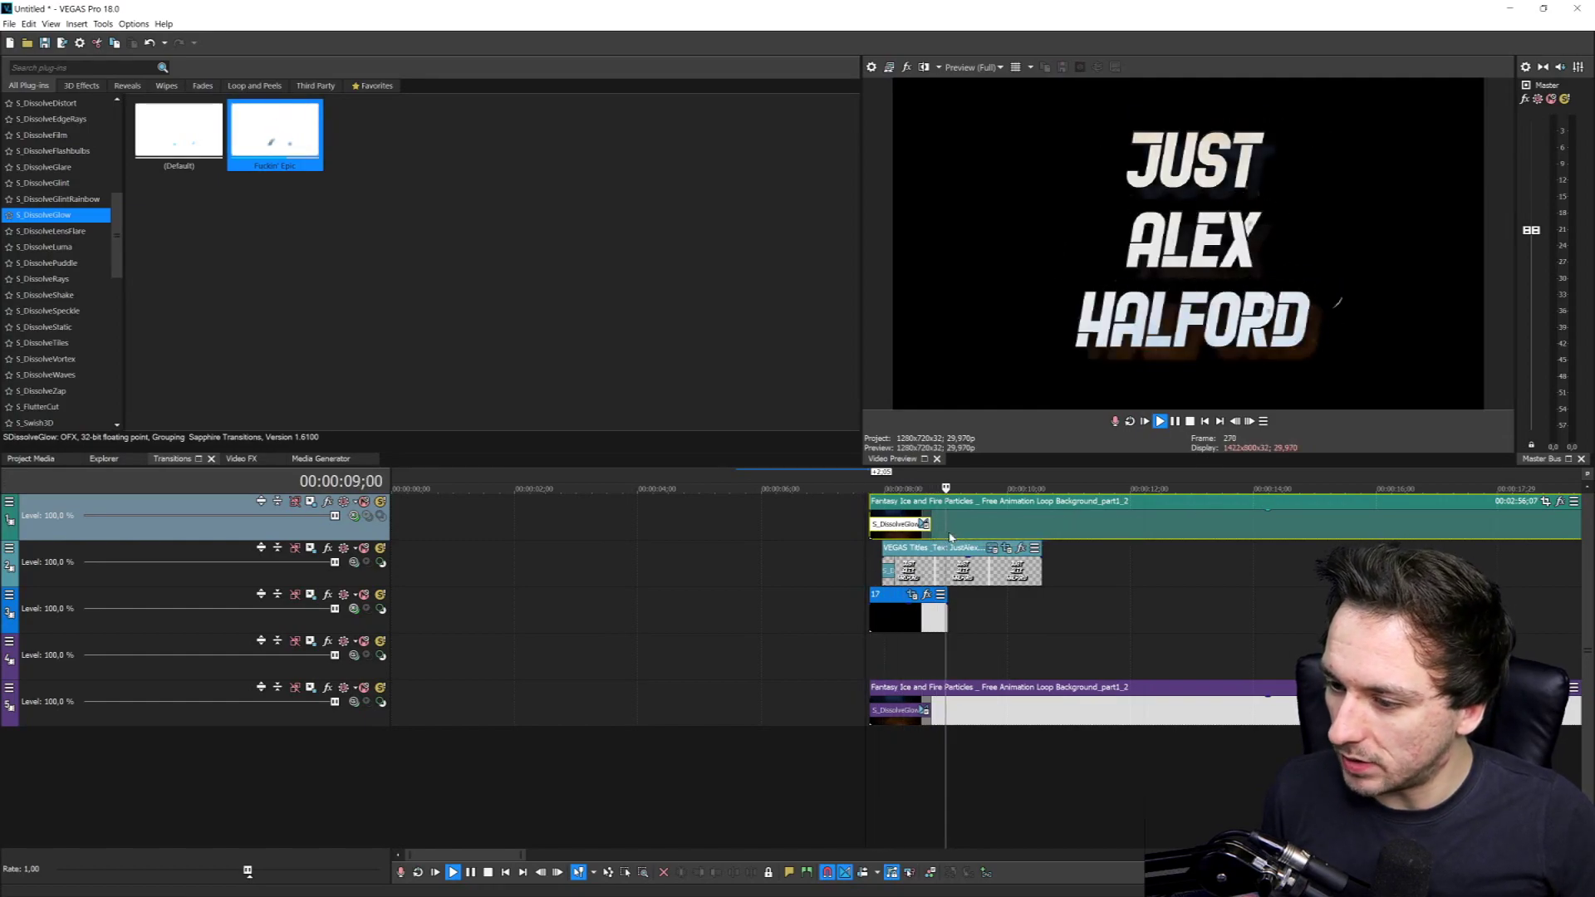
scroll(951, 538, "down", 2)
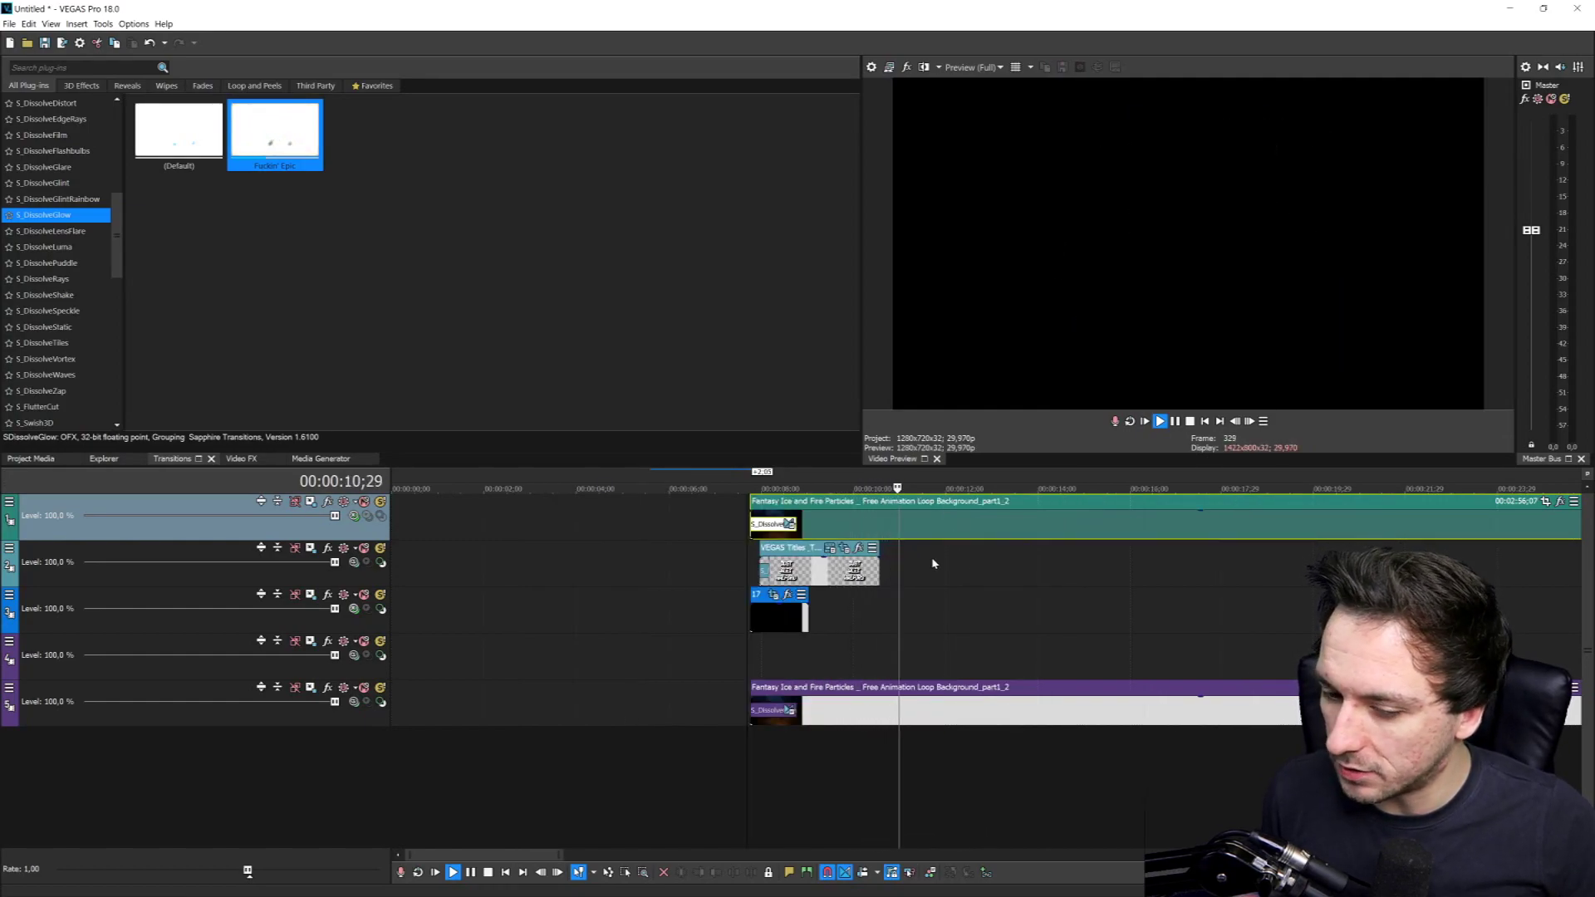
left_click_drag(879, 571, 1245, 572)
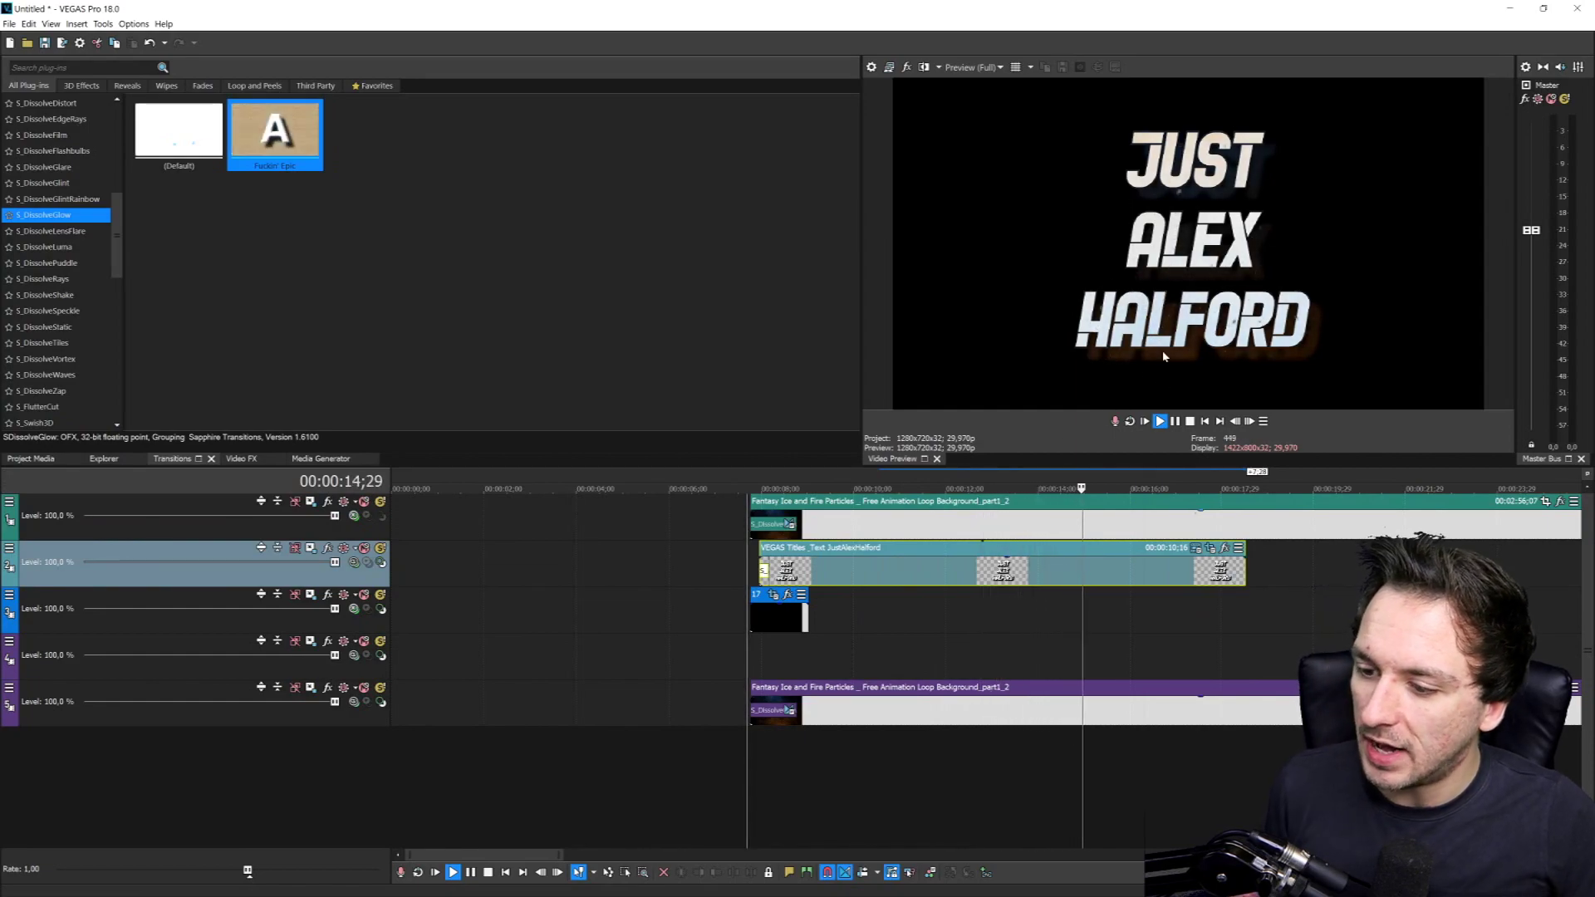
key("space")
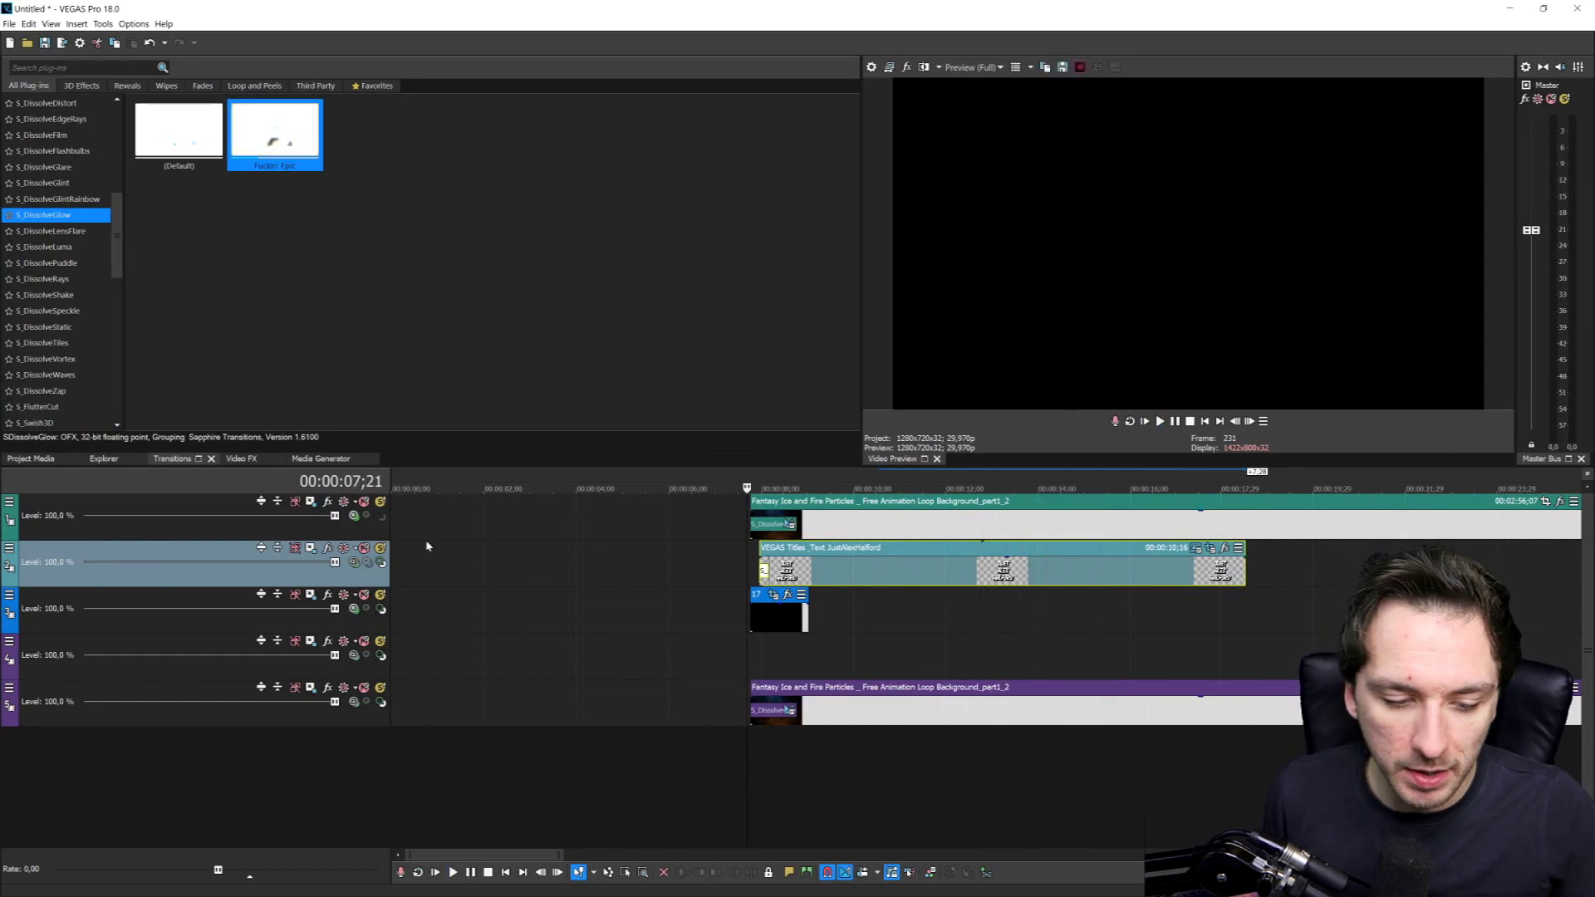
left_click(355, 516)
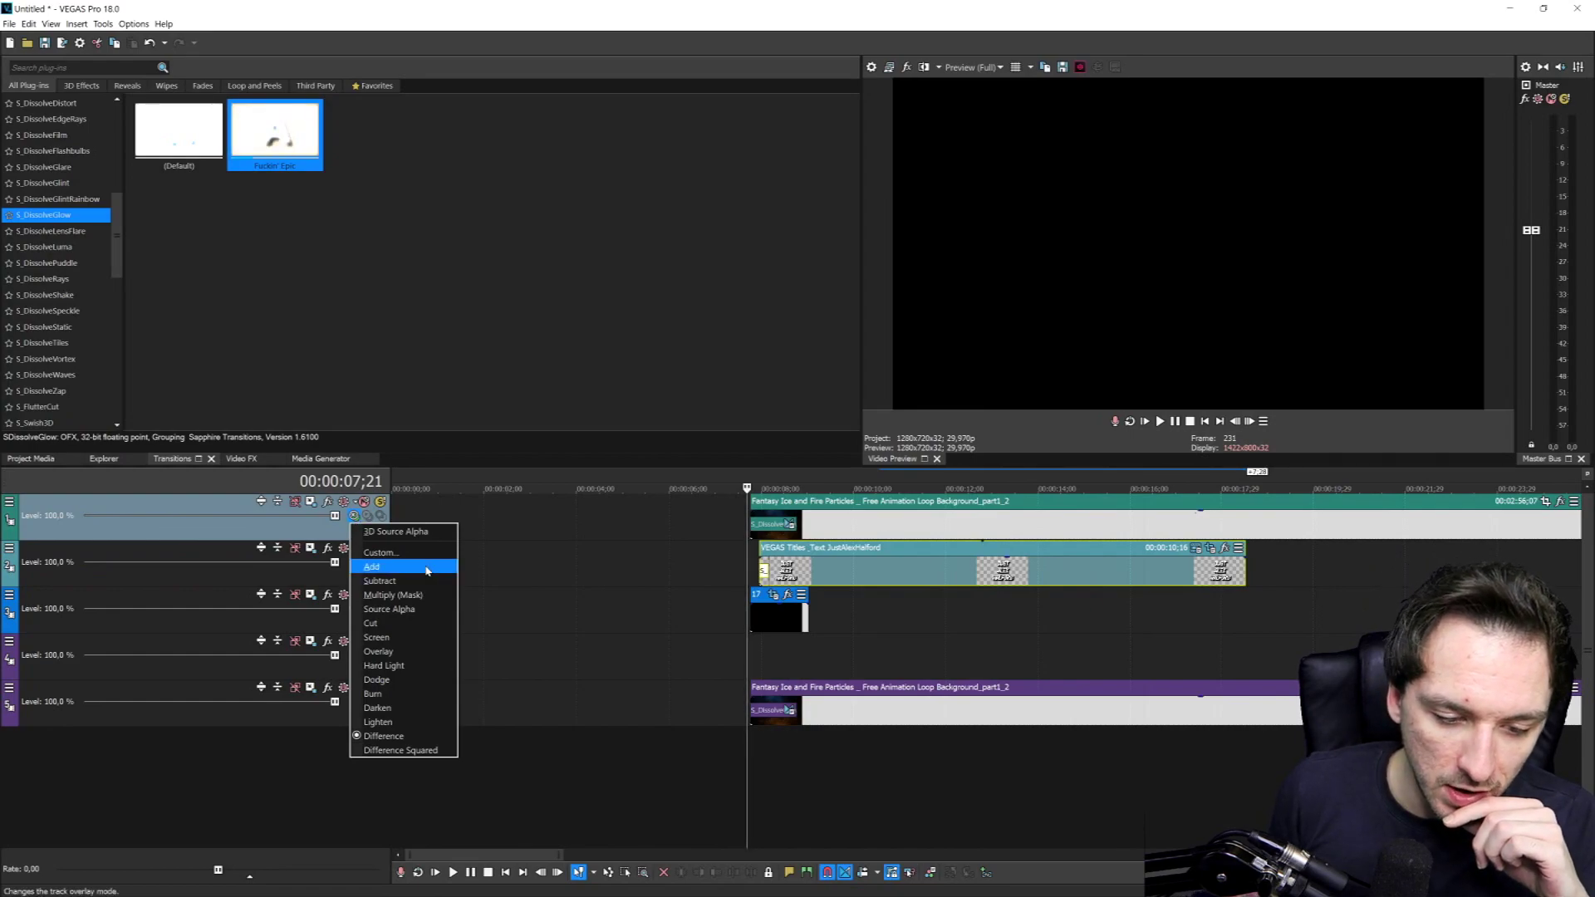
Set the top particle track to Add blending and preview the intro
left_click(373, 567)
key("space")
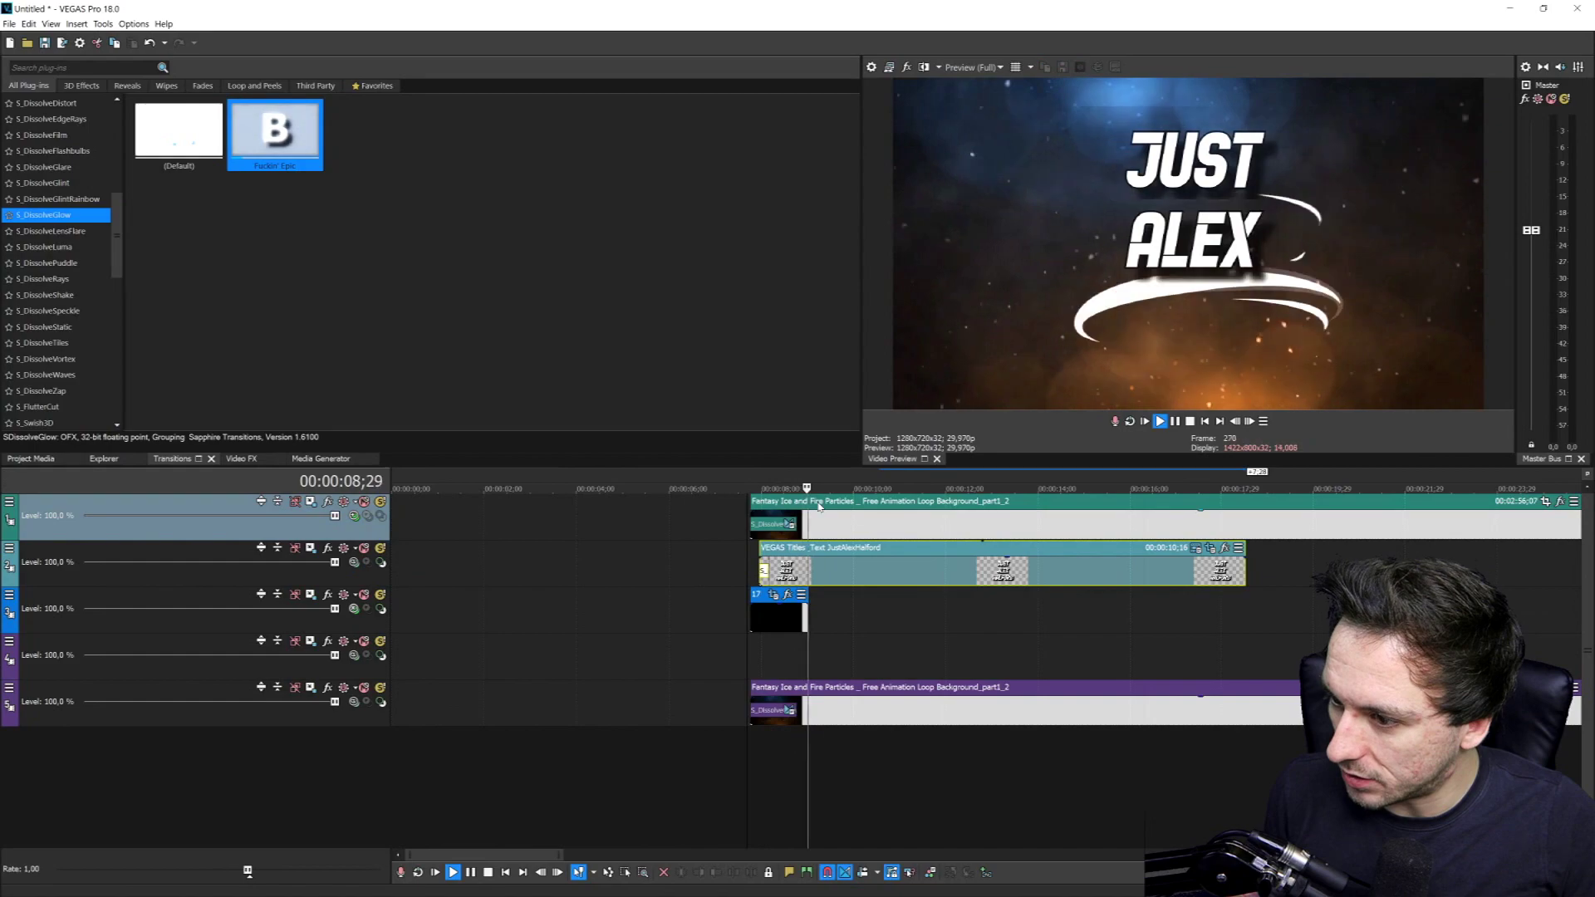
key("space")
key("space")
key("space")
key("space")
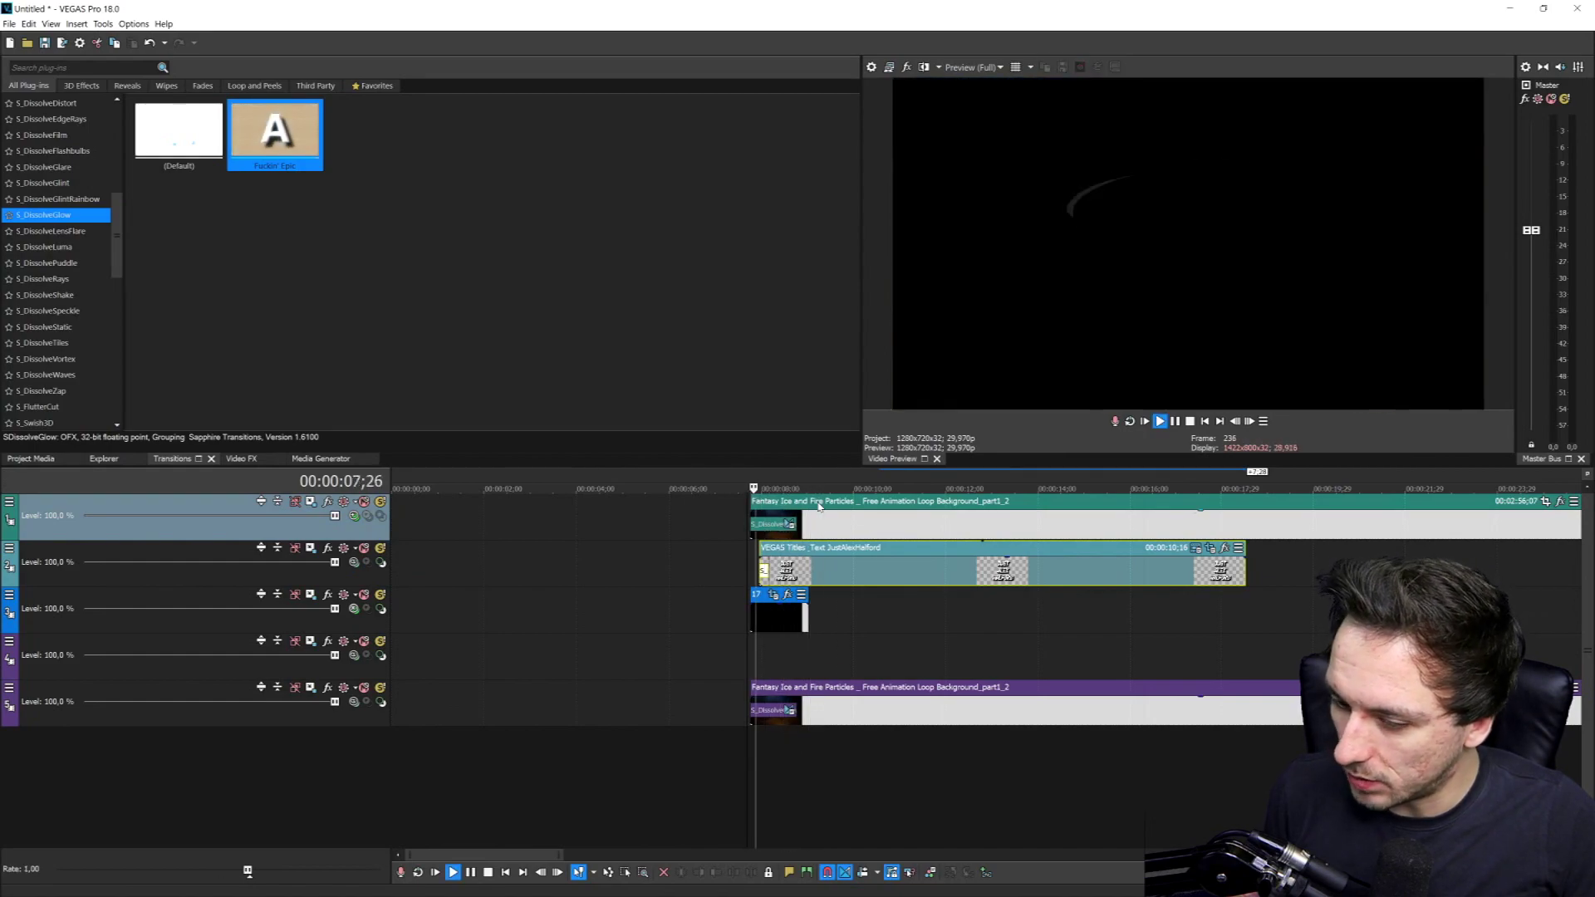
key("space")
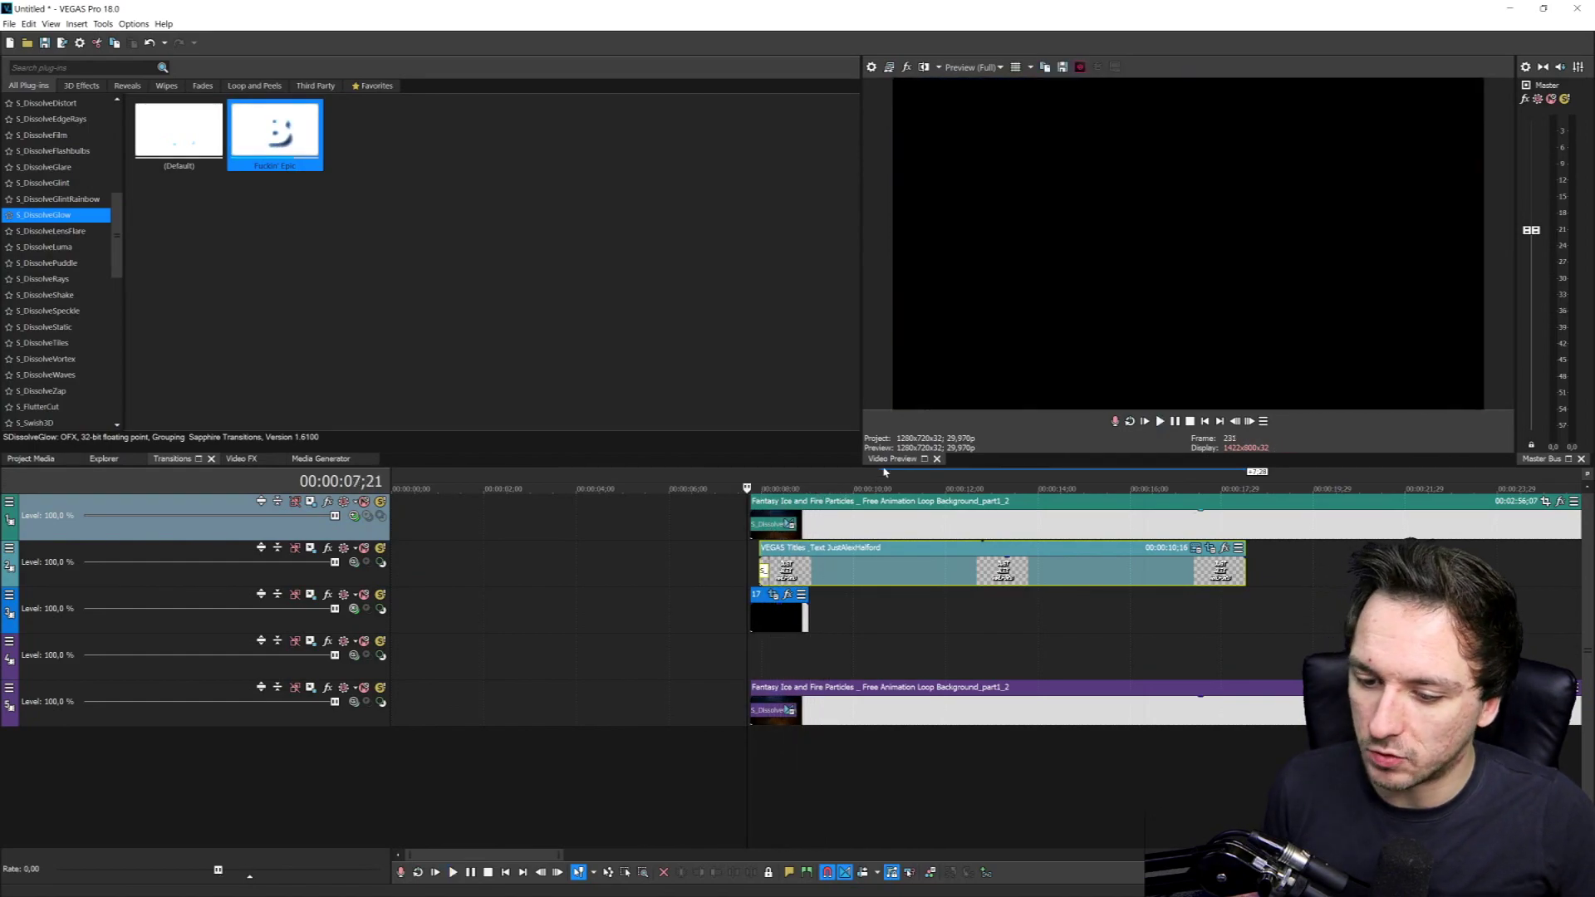
Bring 16.mp4 from the Overlays folder onto new tracks at 00:00:11;03
left_click(905, 486)
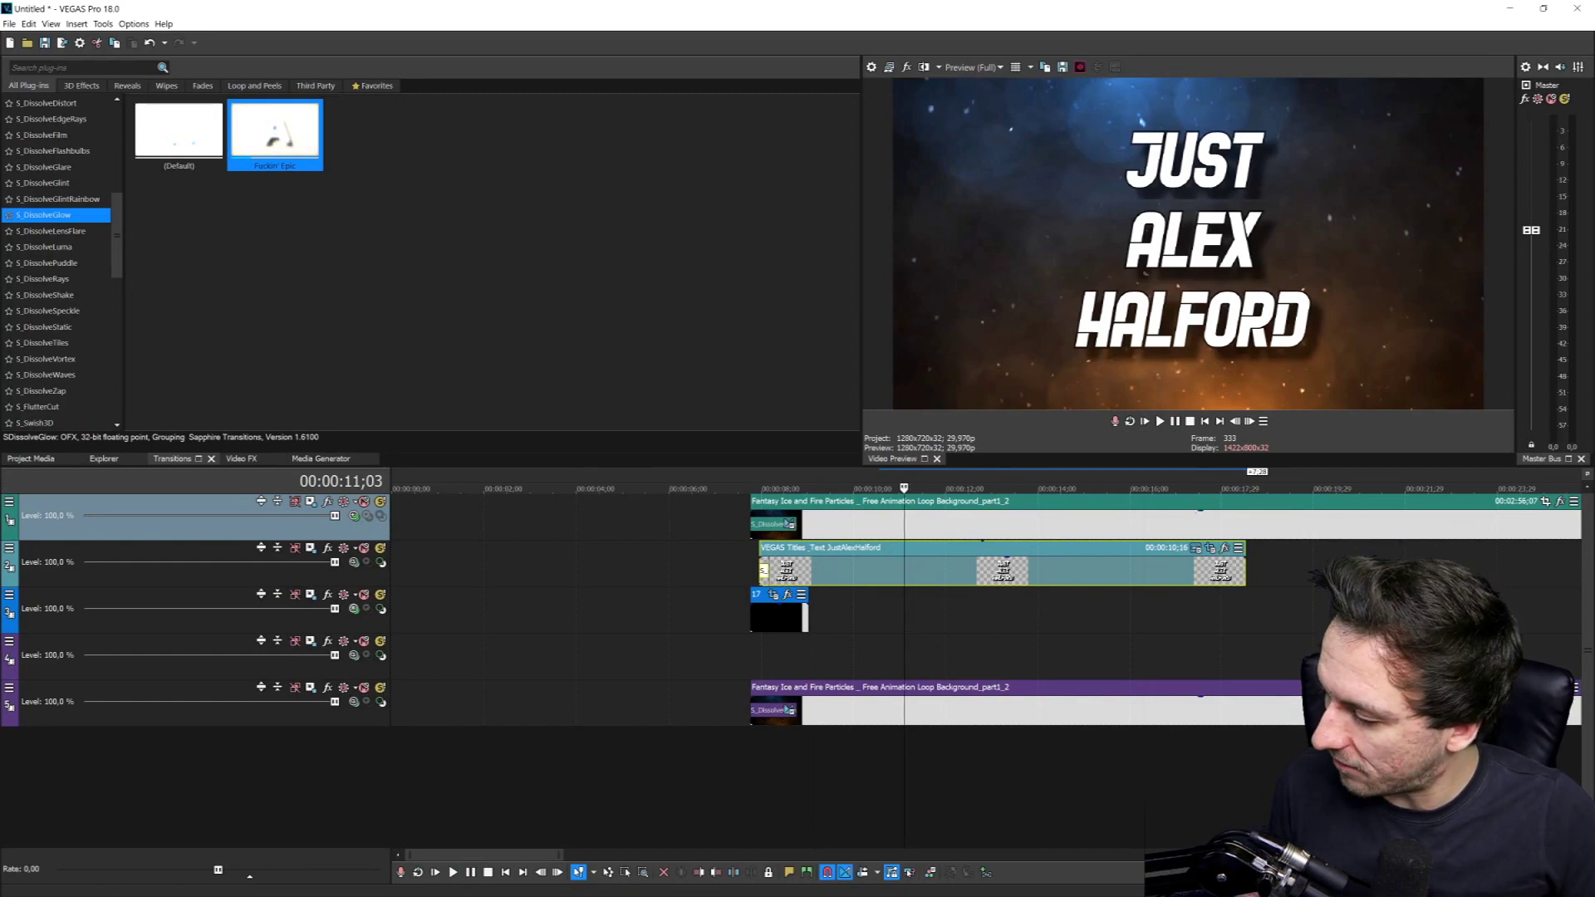
key("alt+Tab")
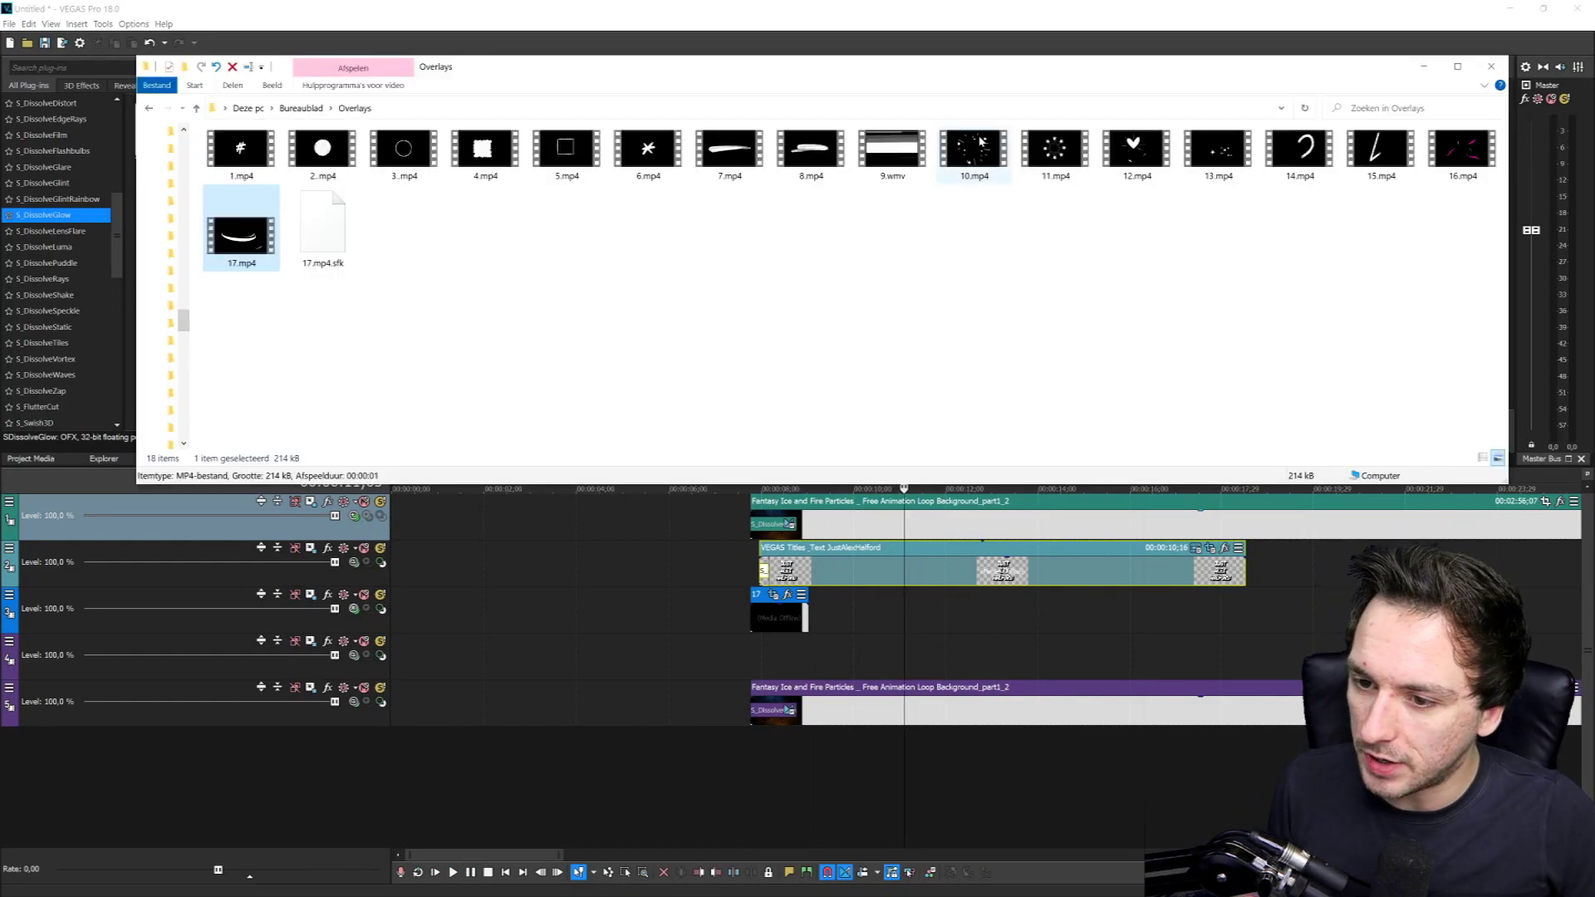
left_click(1464, 158)
mouse_move(1545, 490)
left_mouse_down()
mouse_move(1566, 519)
mouse_move(822, 532)
mouse_move(926, 532)
mouse_move(905, 531)
left_mouse_up()
scroll(897, 528, "up", 5)
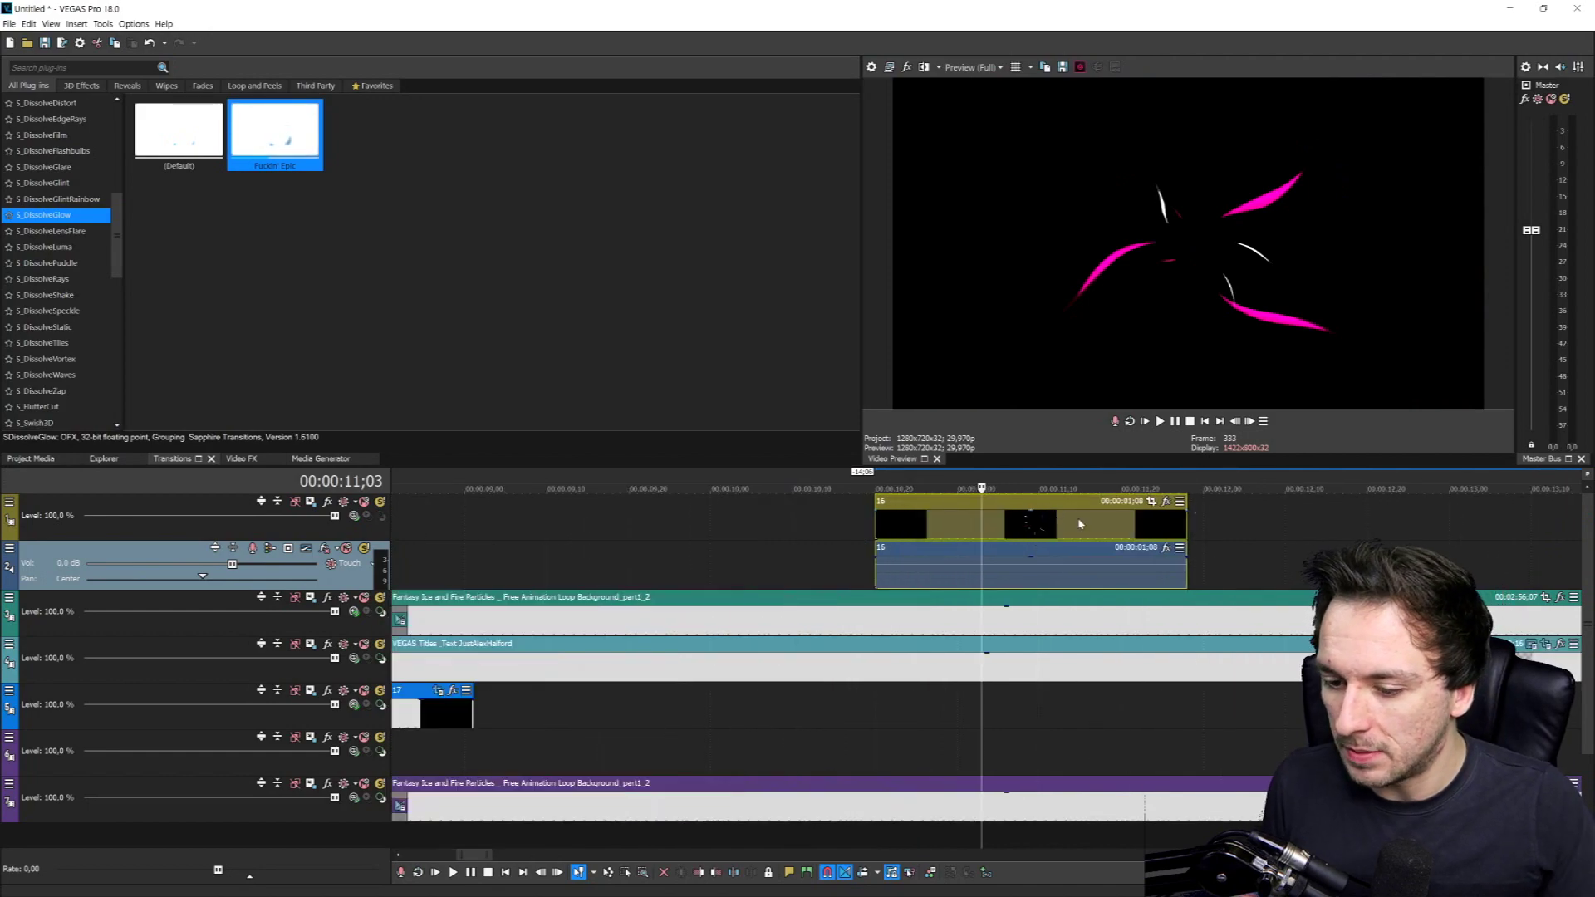
Apply Color Corrector (Secondary) to the 16.mp4 event and rotate its hue to about 61
left_click(1079, 523)
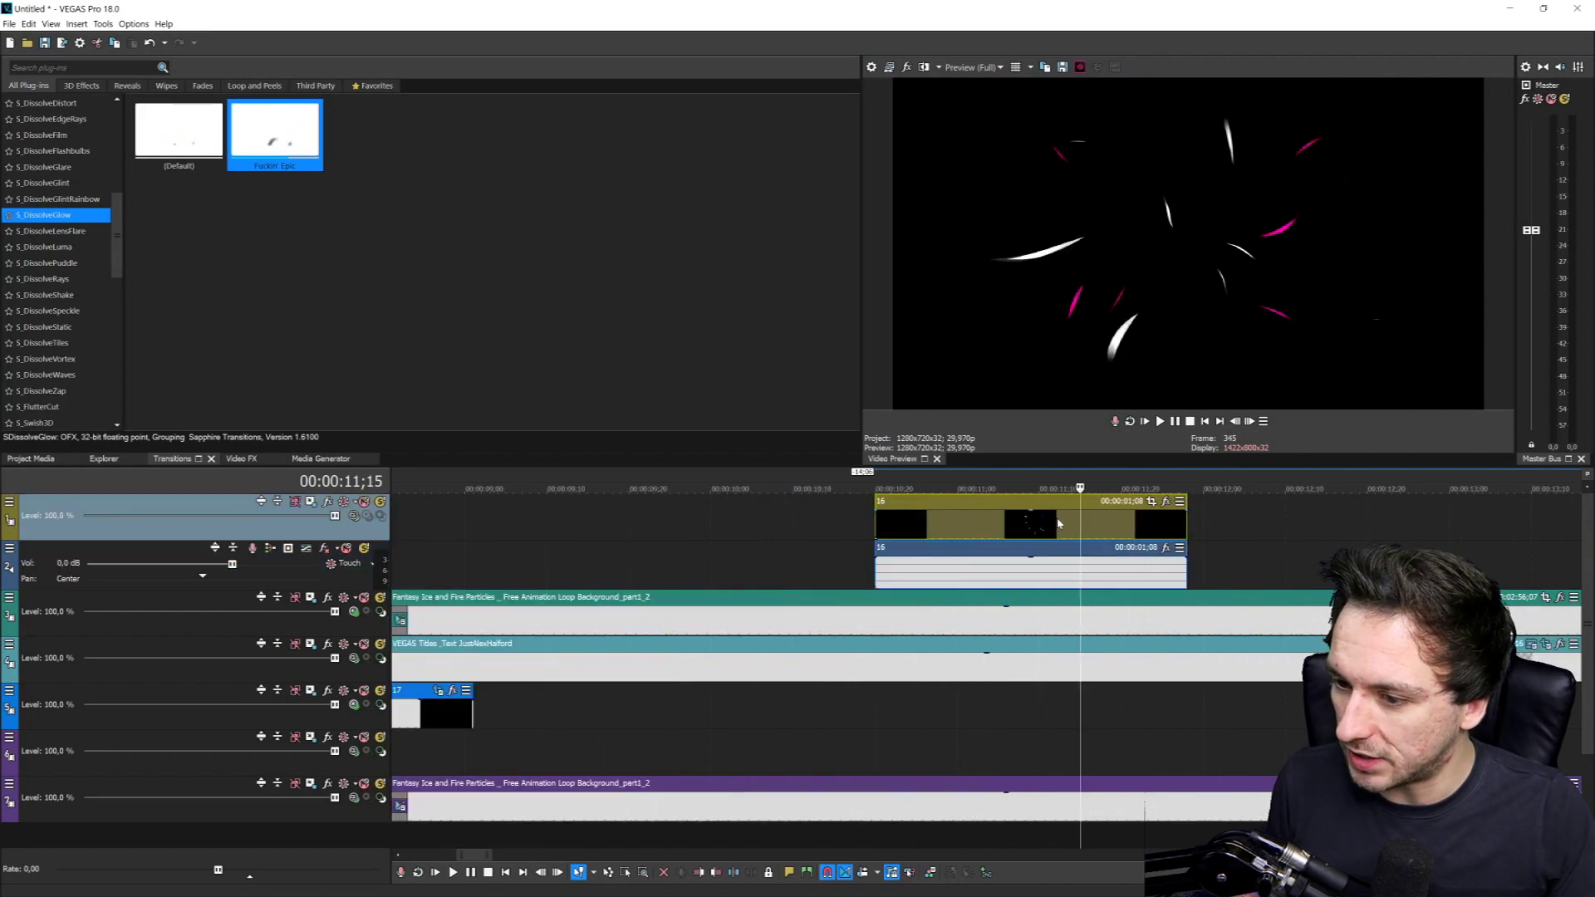
left_click(240, 460)
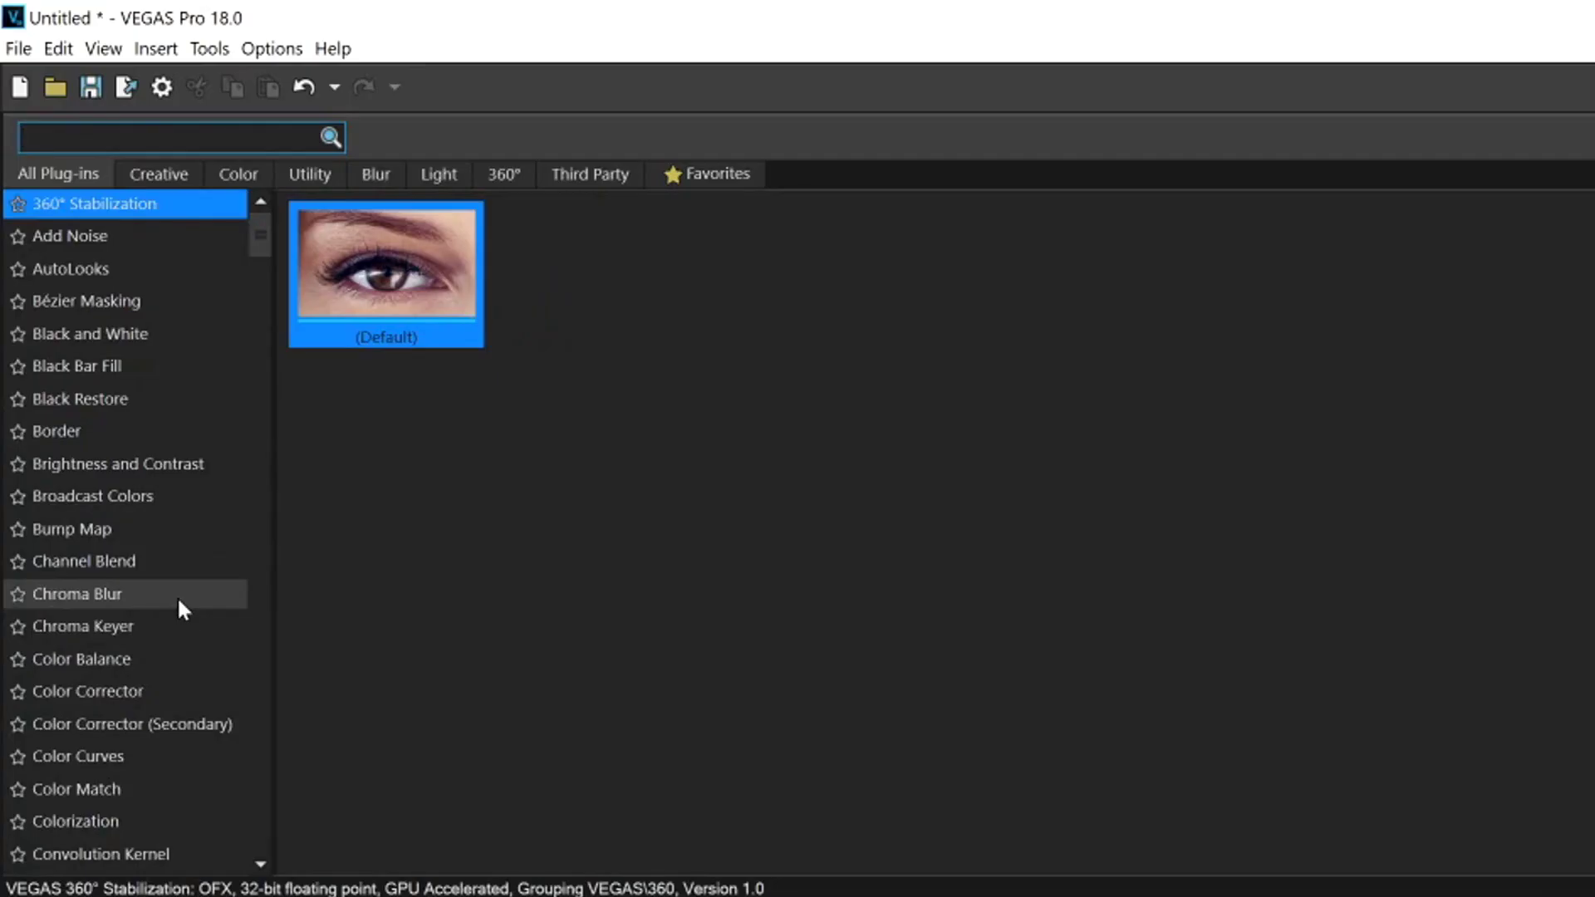
left_click(181, 728)
left_click_drag(386, 266, 994, 525)
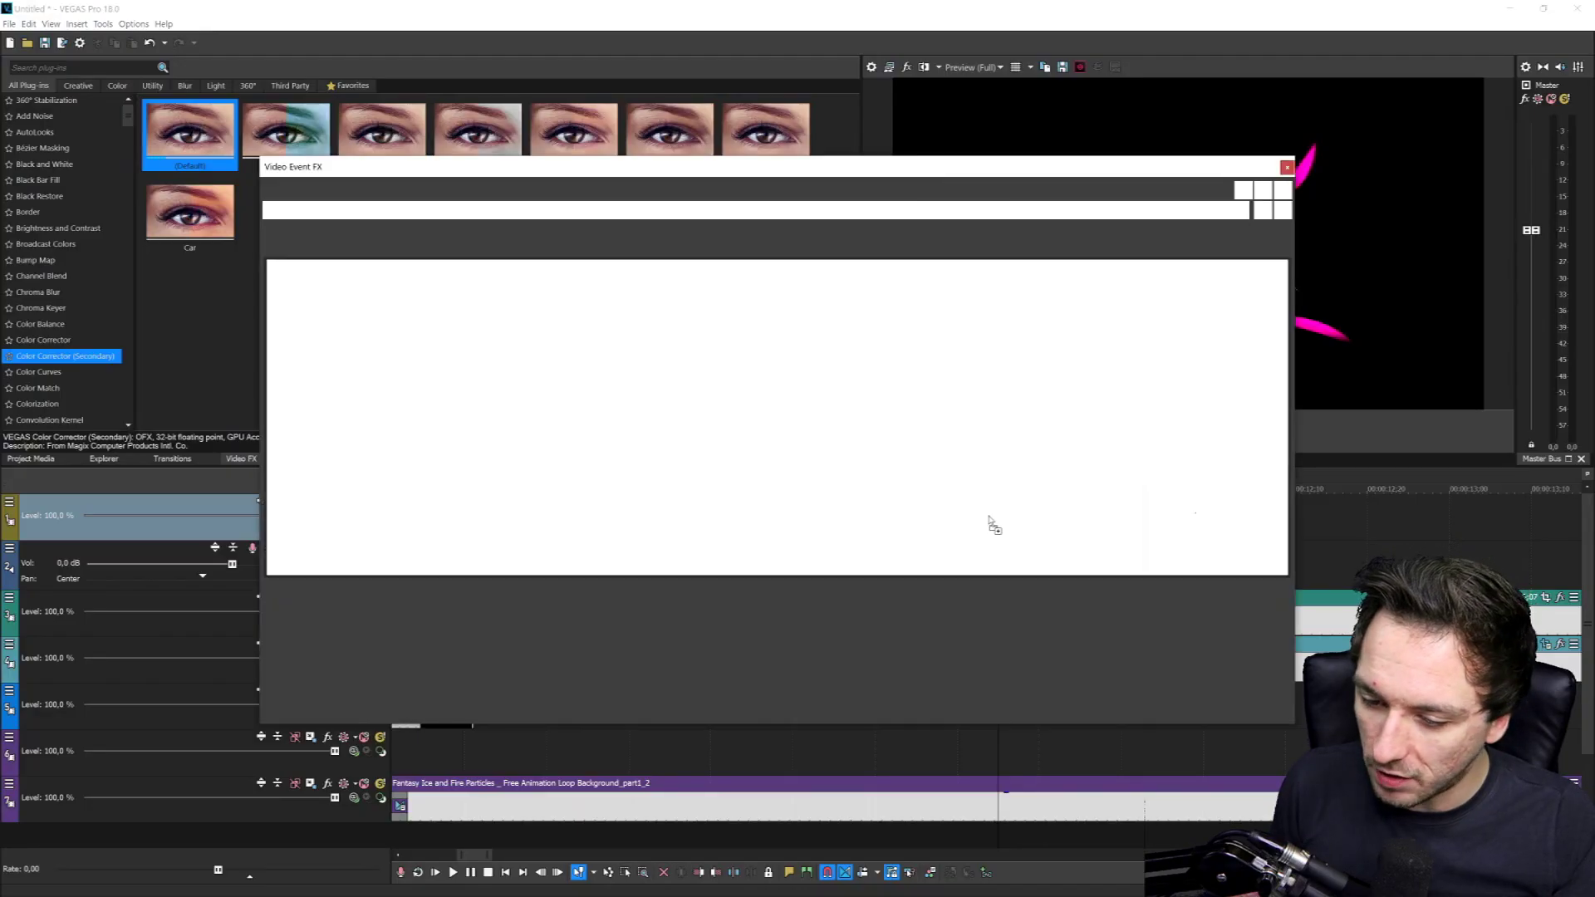
left_click_drag(509, 162, 917, 375)
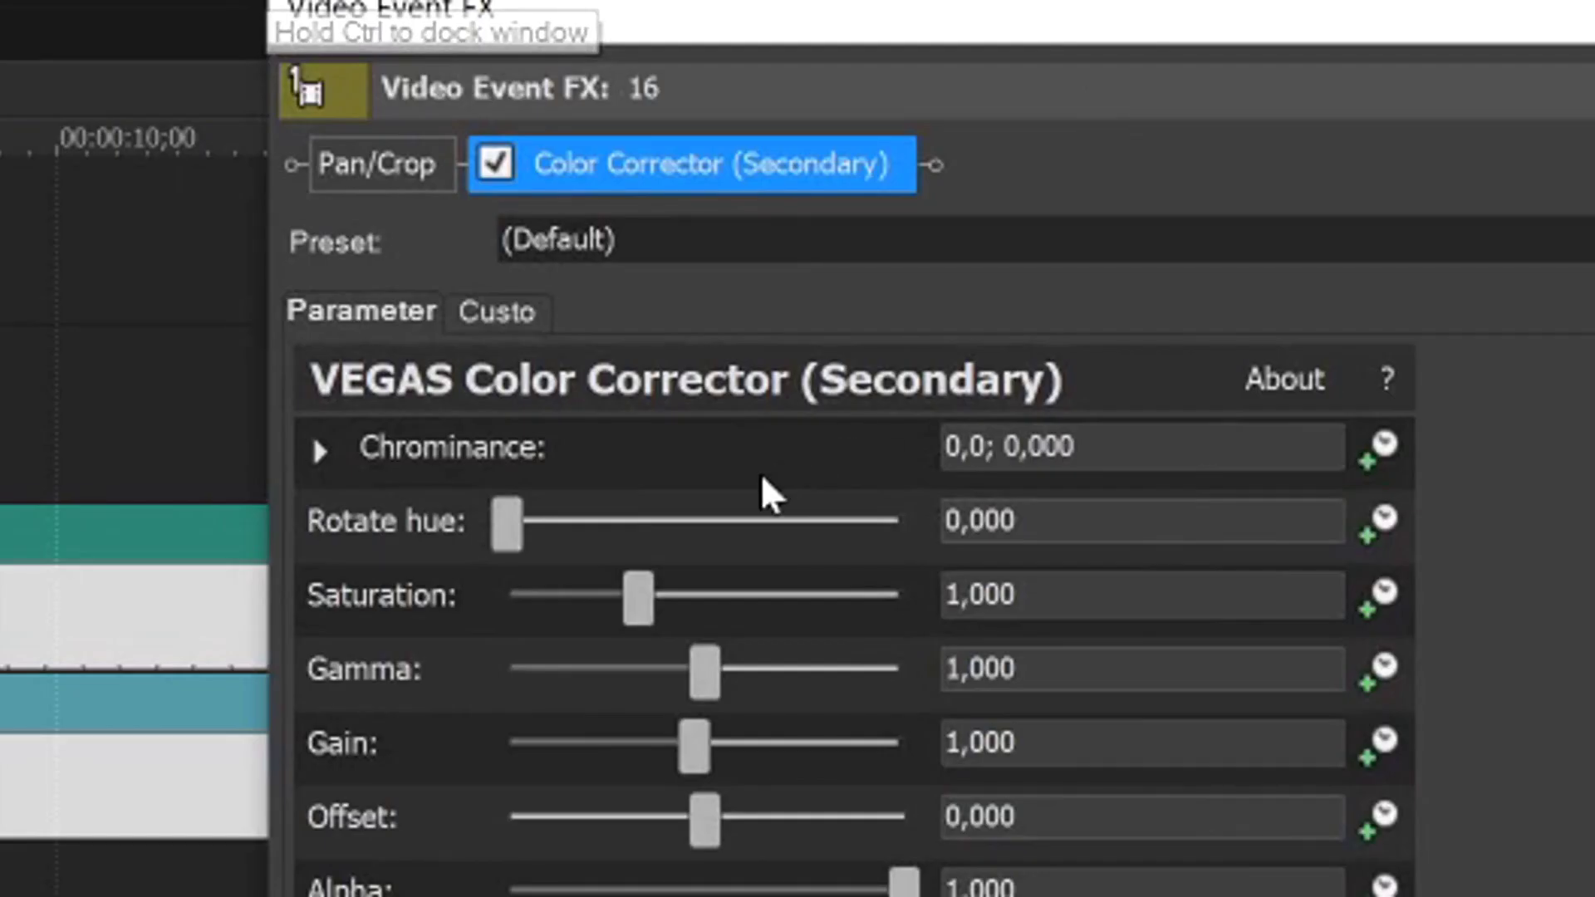
left_click_drag(496, 549, 565, 542)
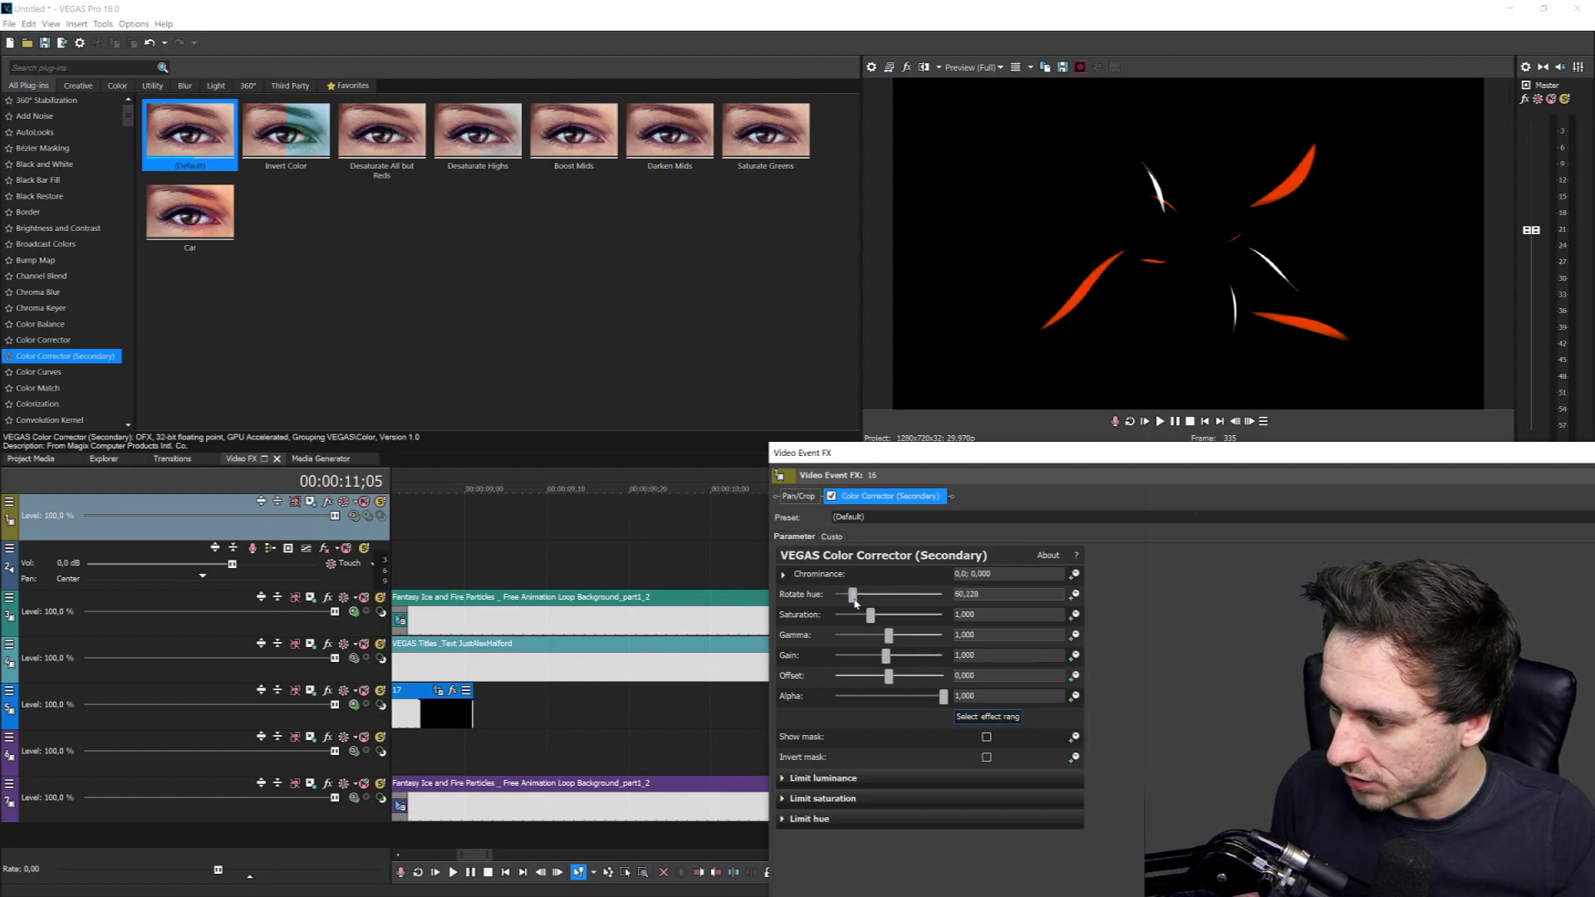
left_click_drag(994, 463, 647, 579)
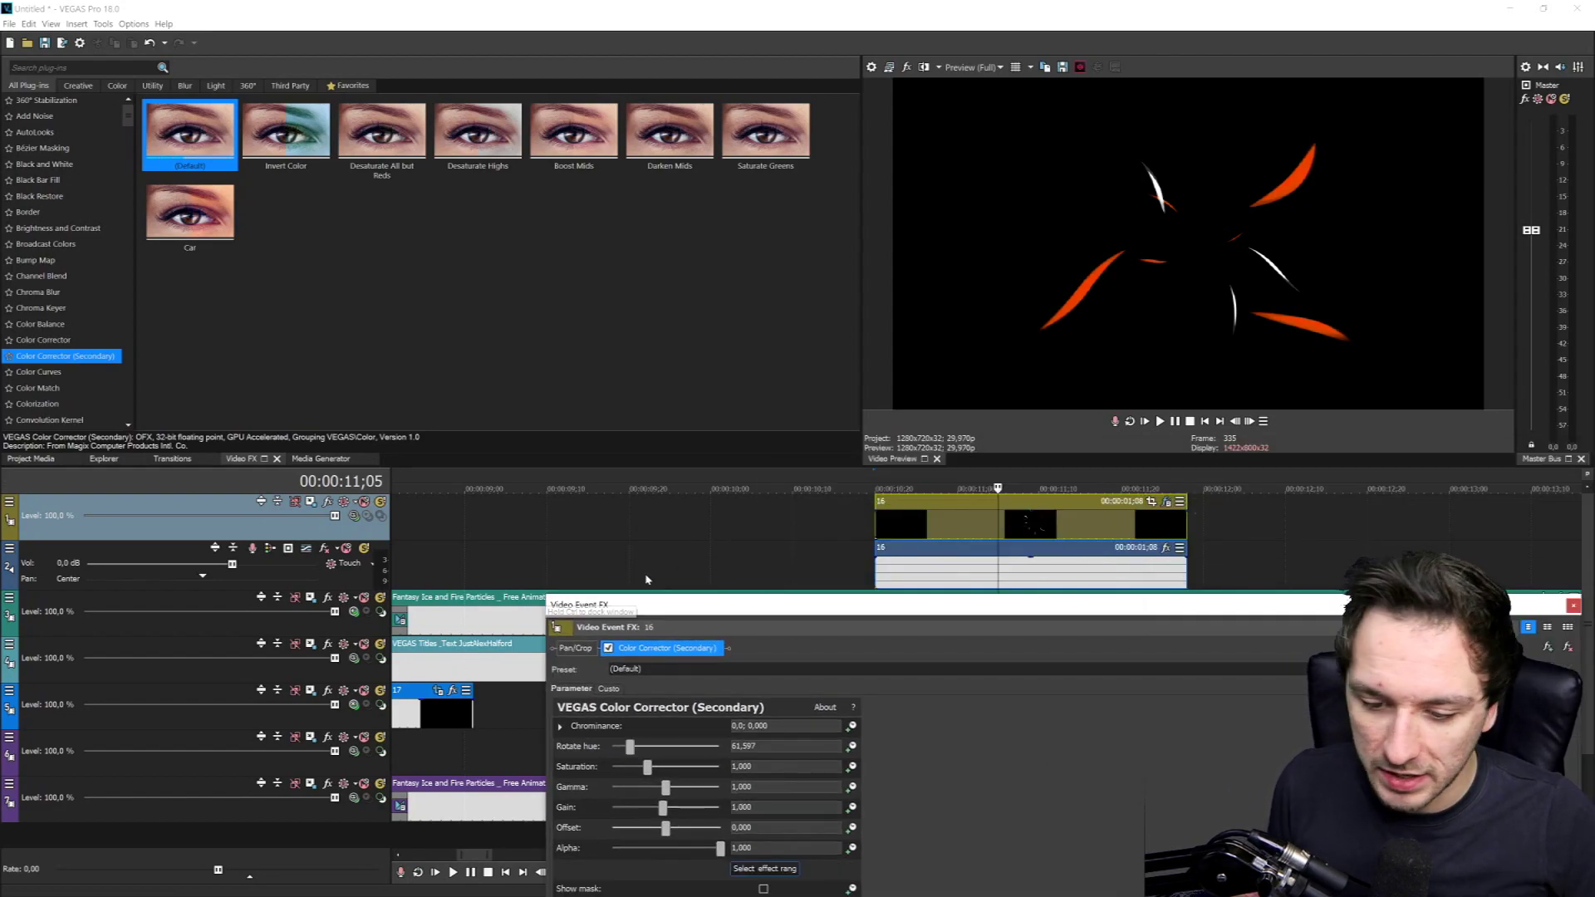
left_click(356, 516)
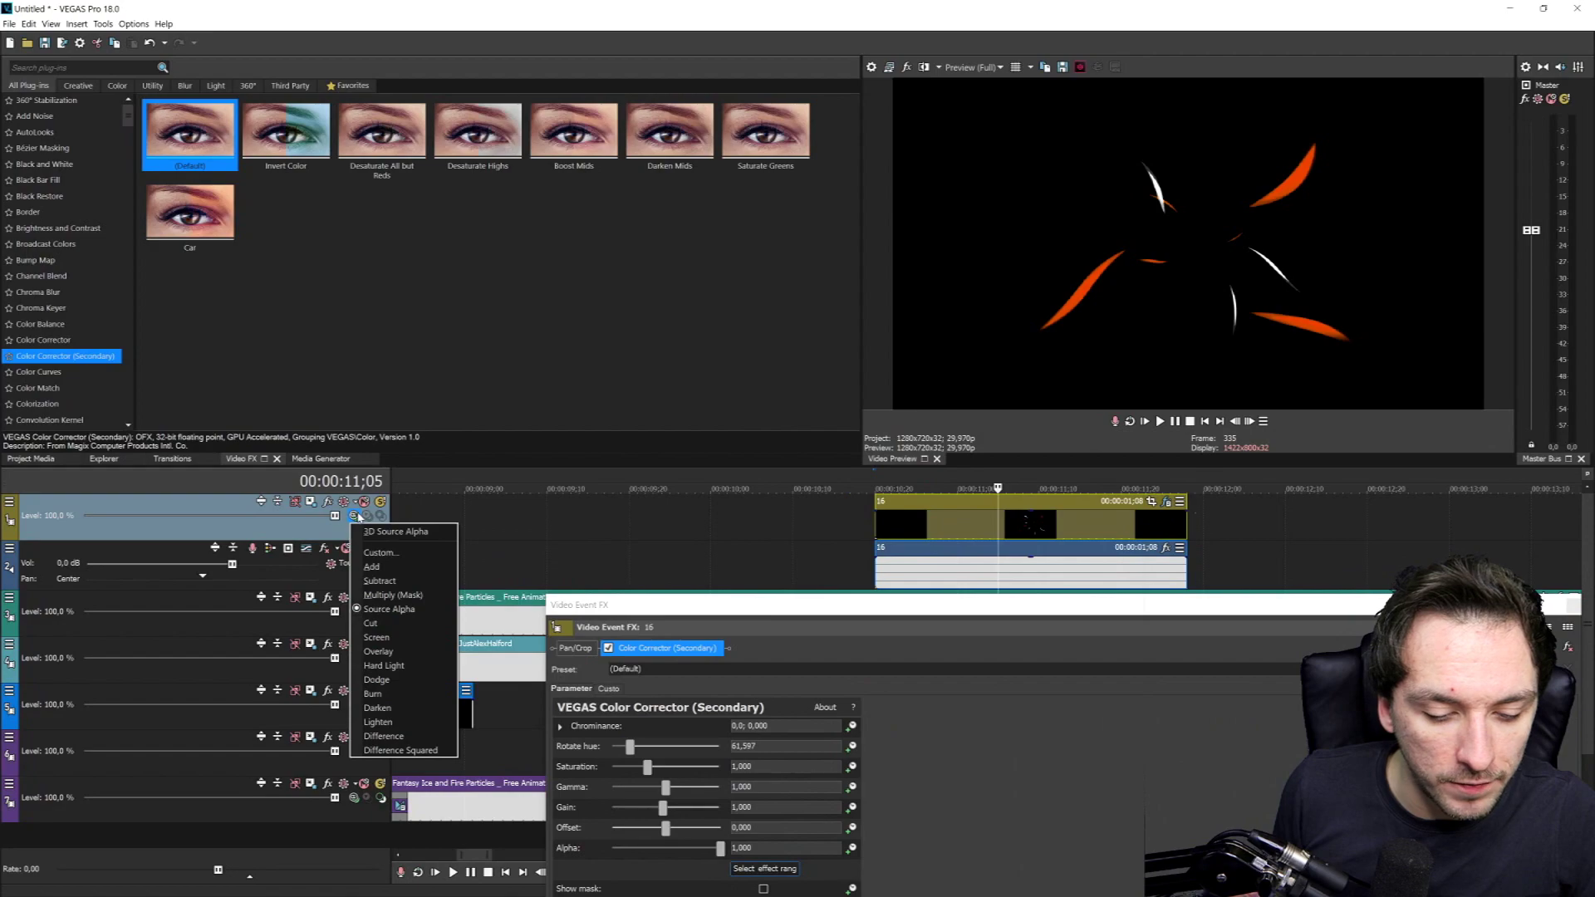
Set the streak track to Screen blending and close the Video Event FX window
left_click(436, 638)
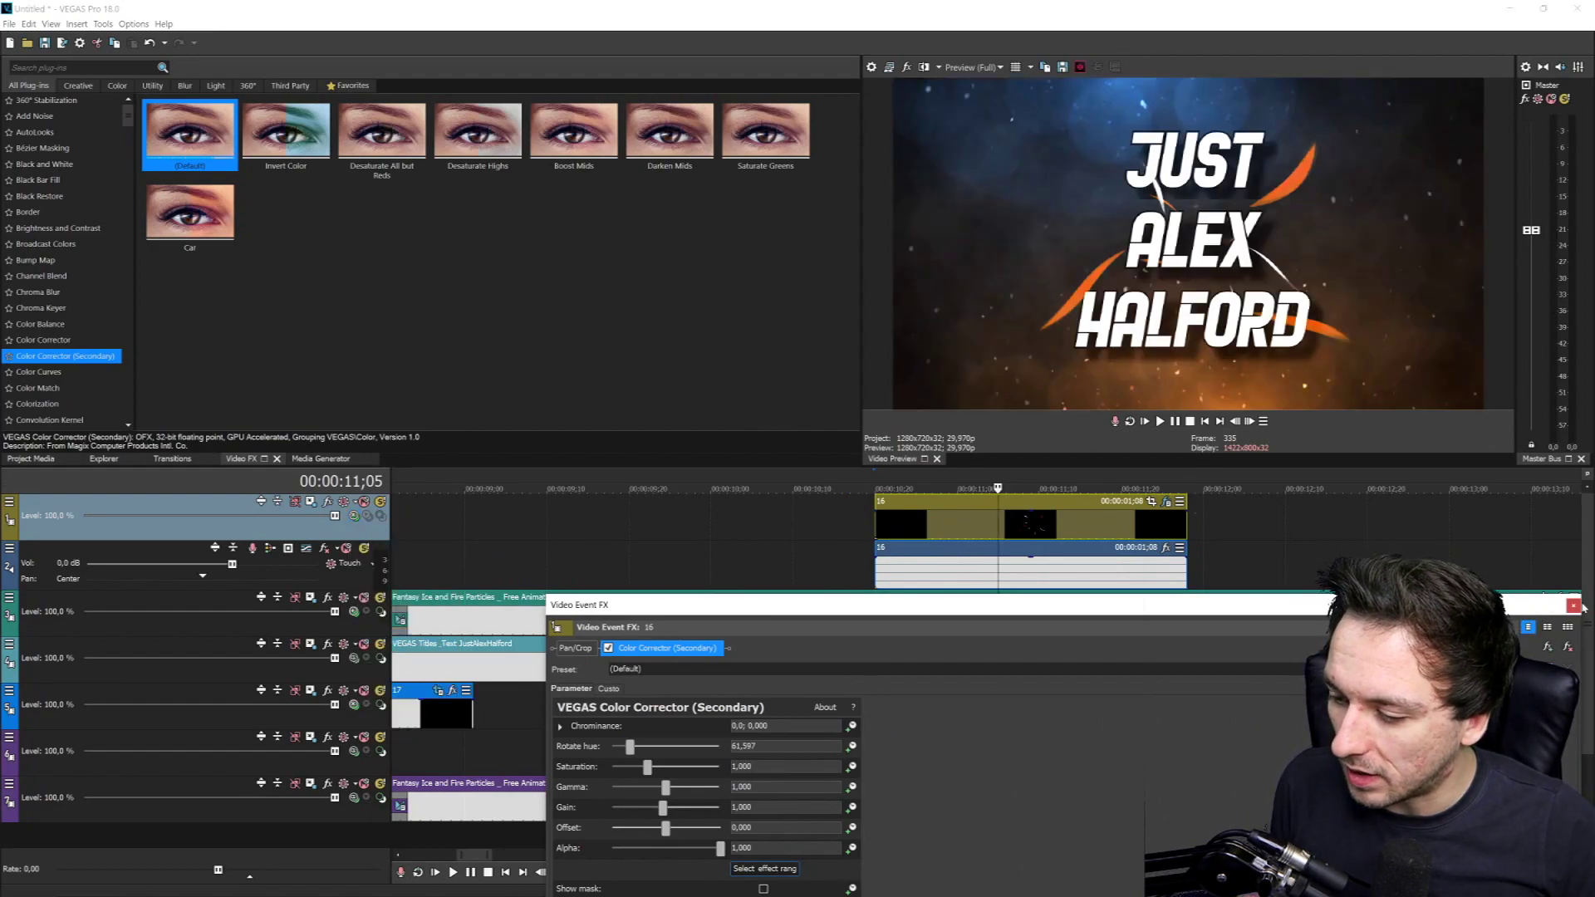
key("Down")
left_click(1572, 606)
key("Down")
Nudge the streak events' timing and play back the finished title intro
left_click_drag(1013, 517, 1188, 517)
key("space")
left_click_drag(1059, 530, 994, 530)
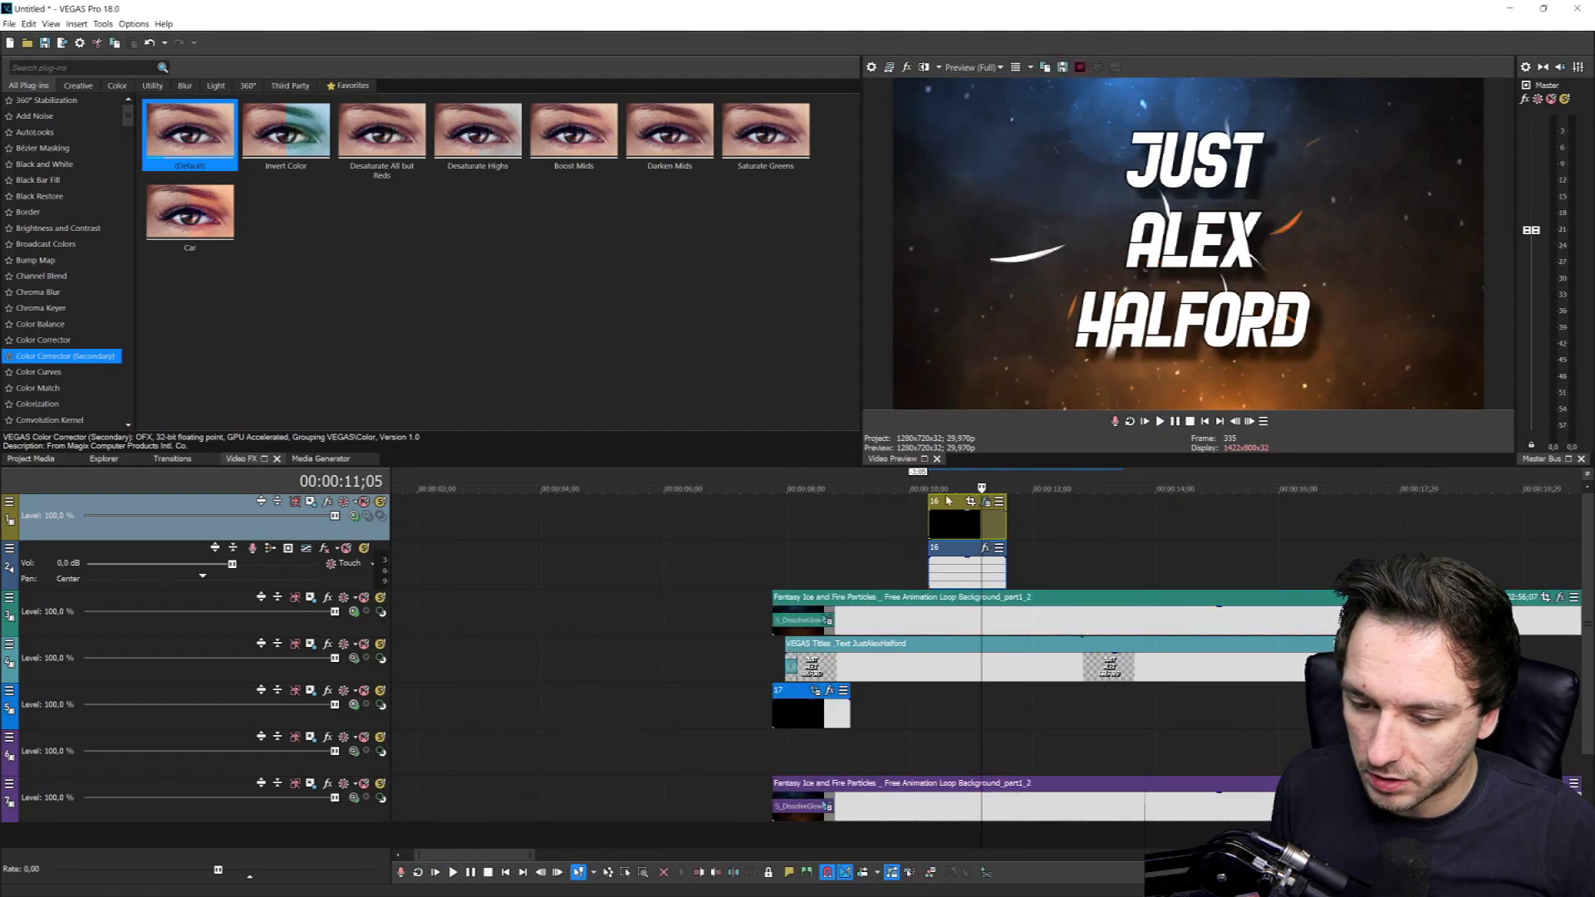
key("ctrl+z")
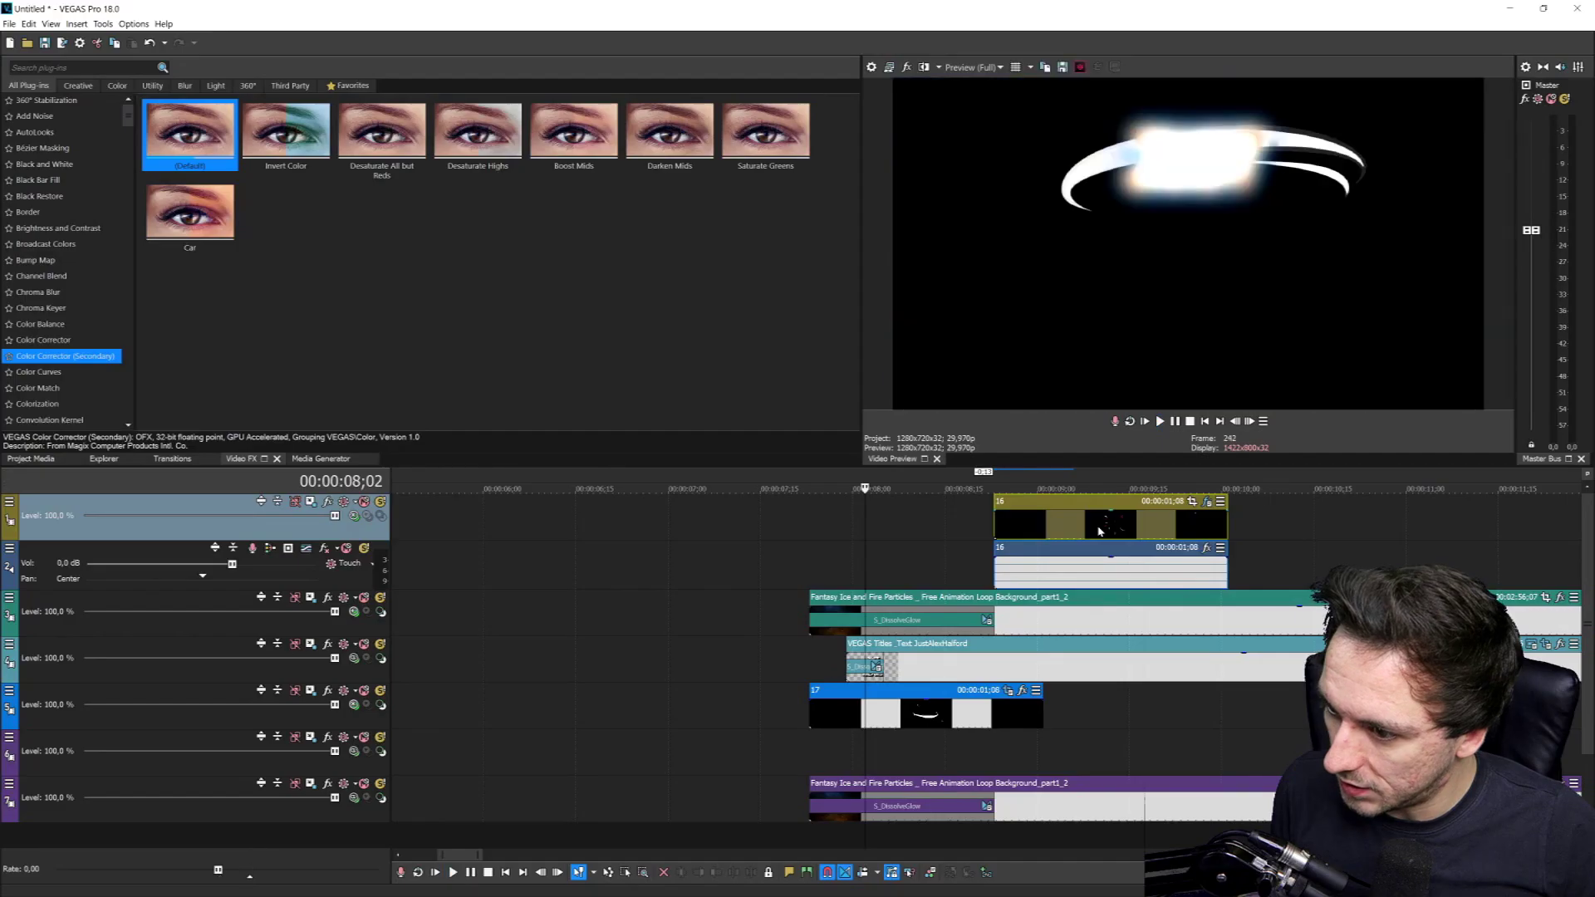
key("space")
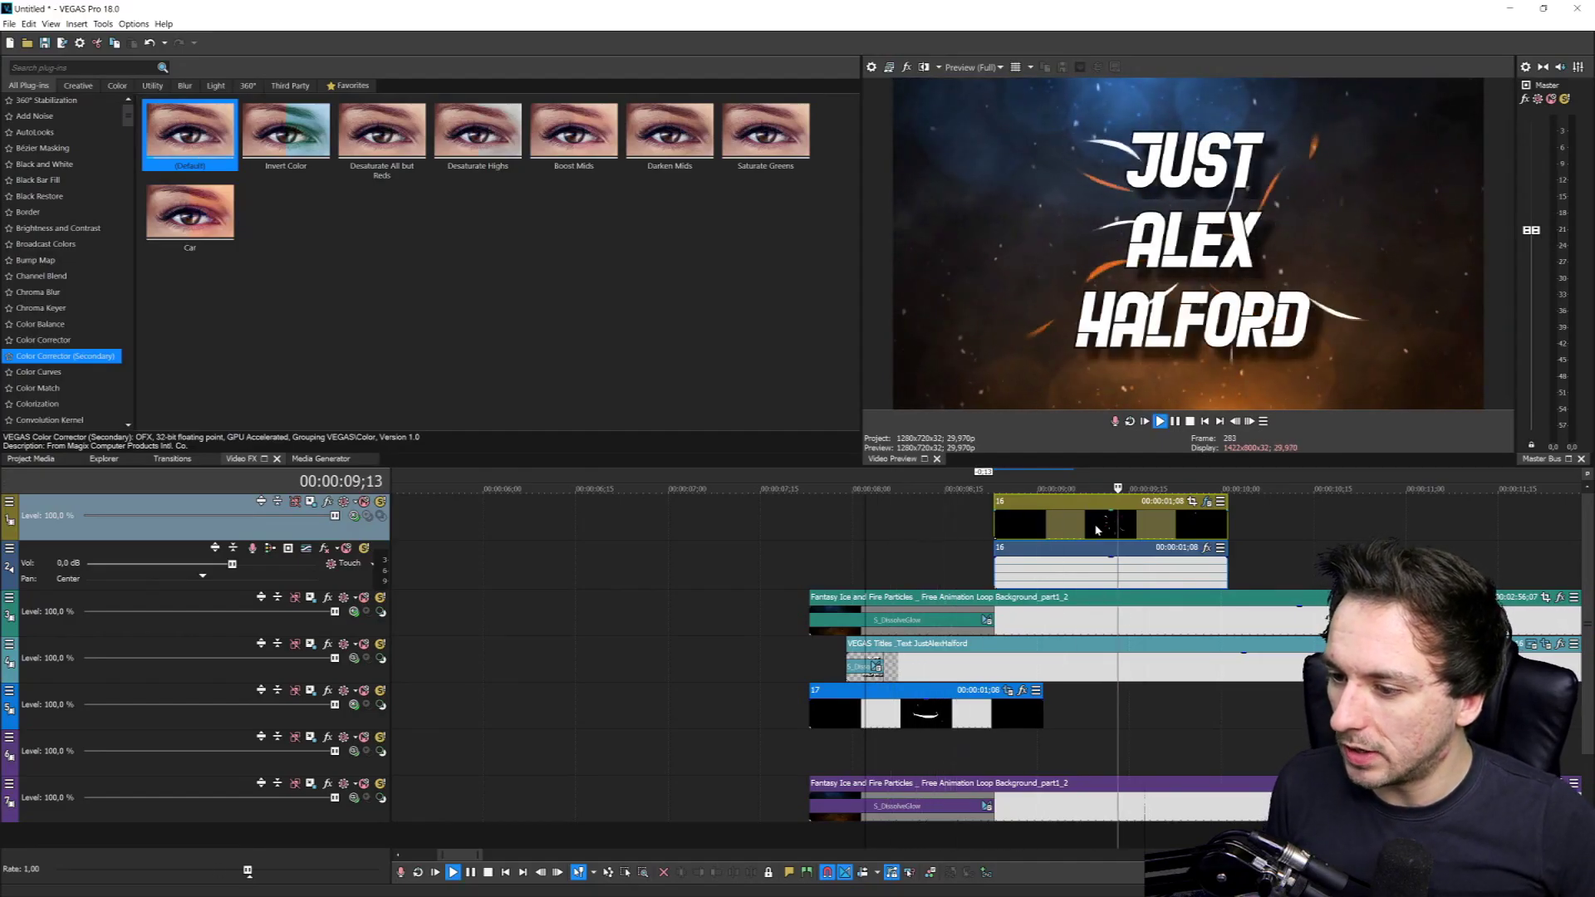
Stop playback, zoom the timeline, and check the title frame at 9;10
scroll(1112, 524, "down", 2)
key("space")
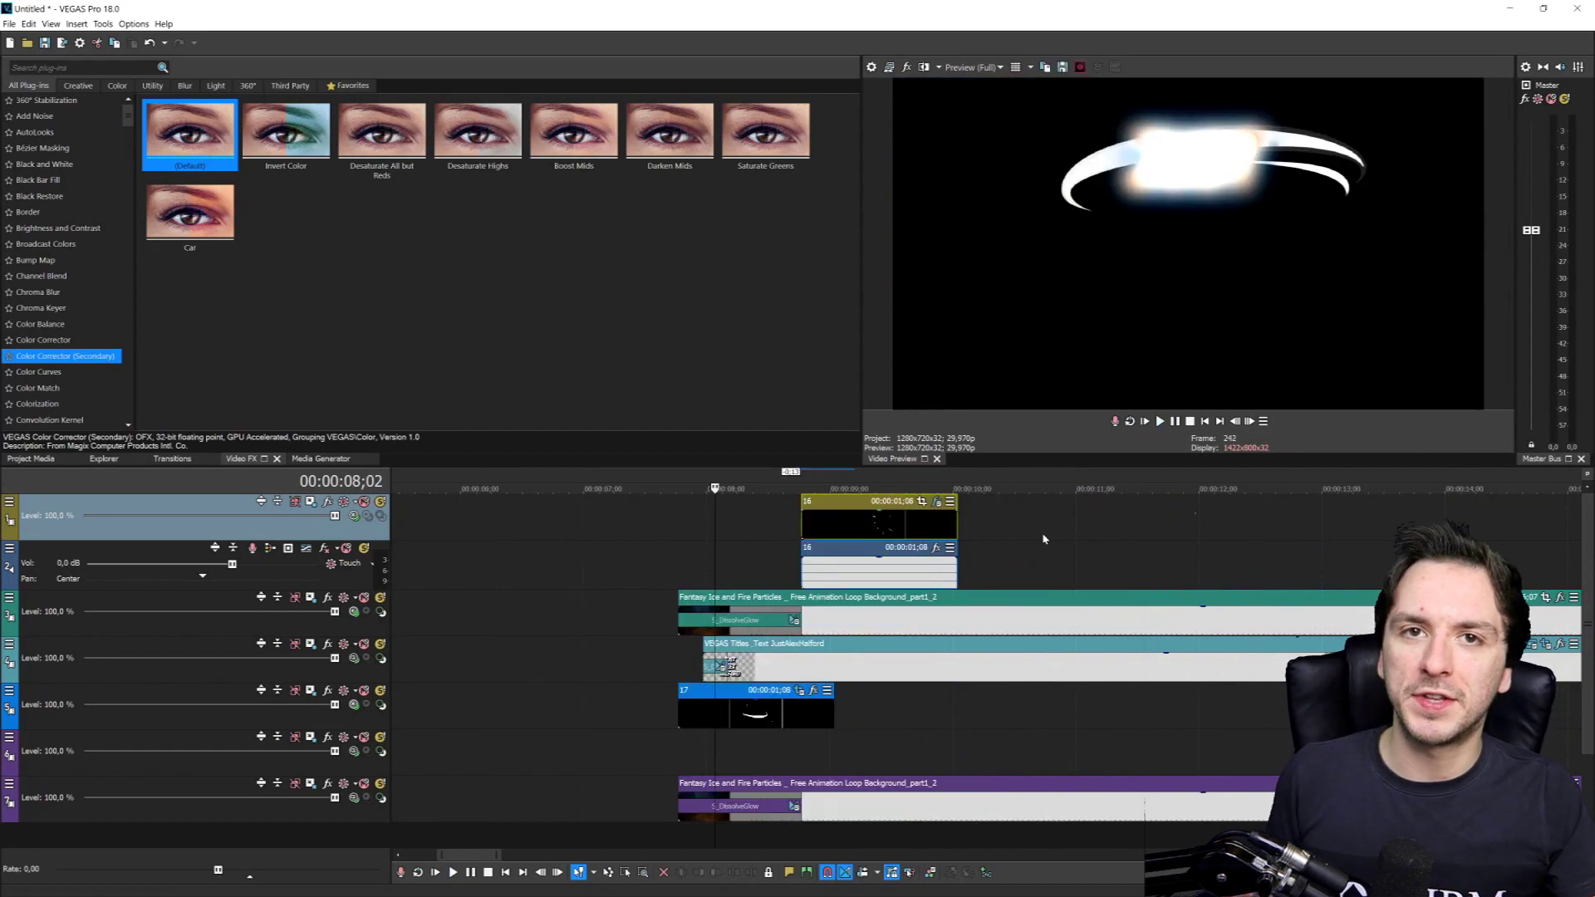
scroll(930, 539, "down", 2)
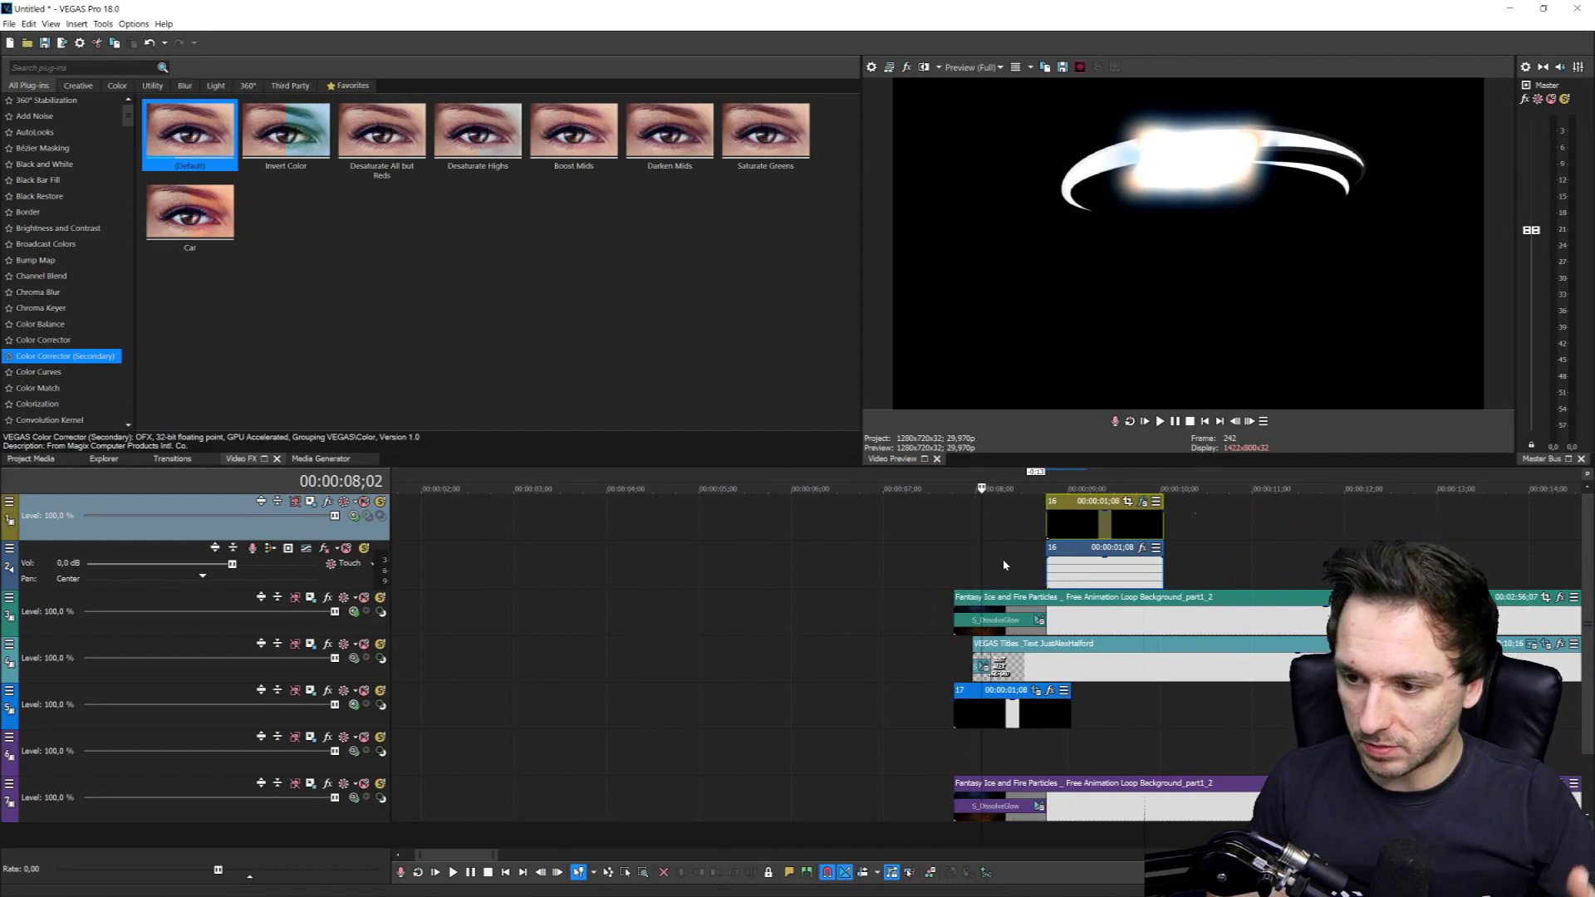
scroll(1004, 565, "up", 2)
left_click(967, 490)
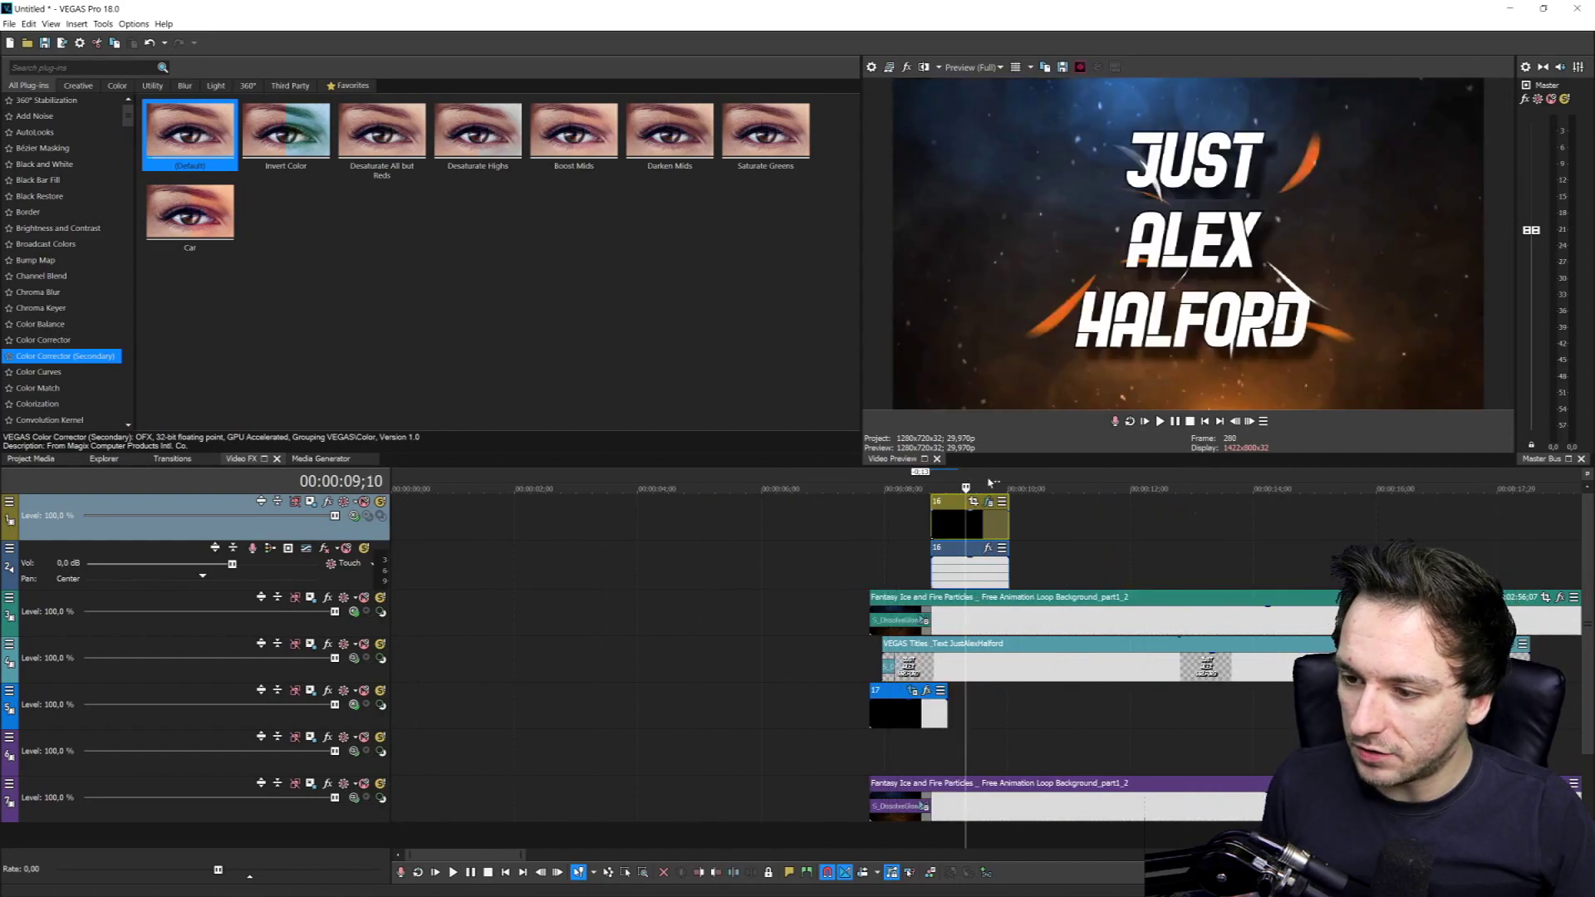
scroll(996, 499, "up", 2)
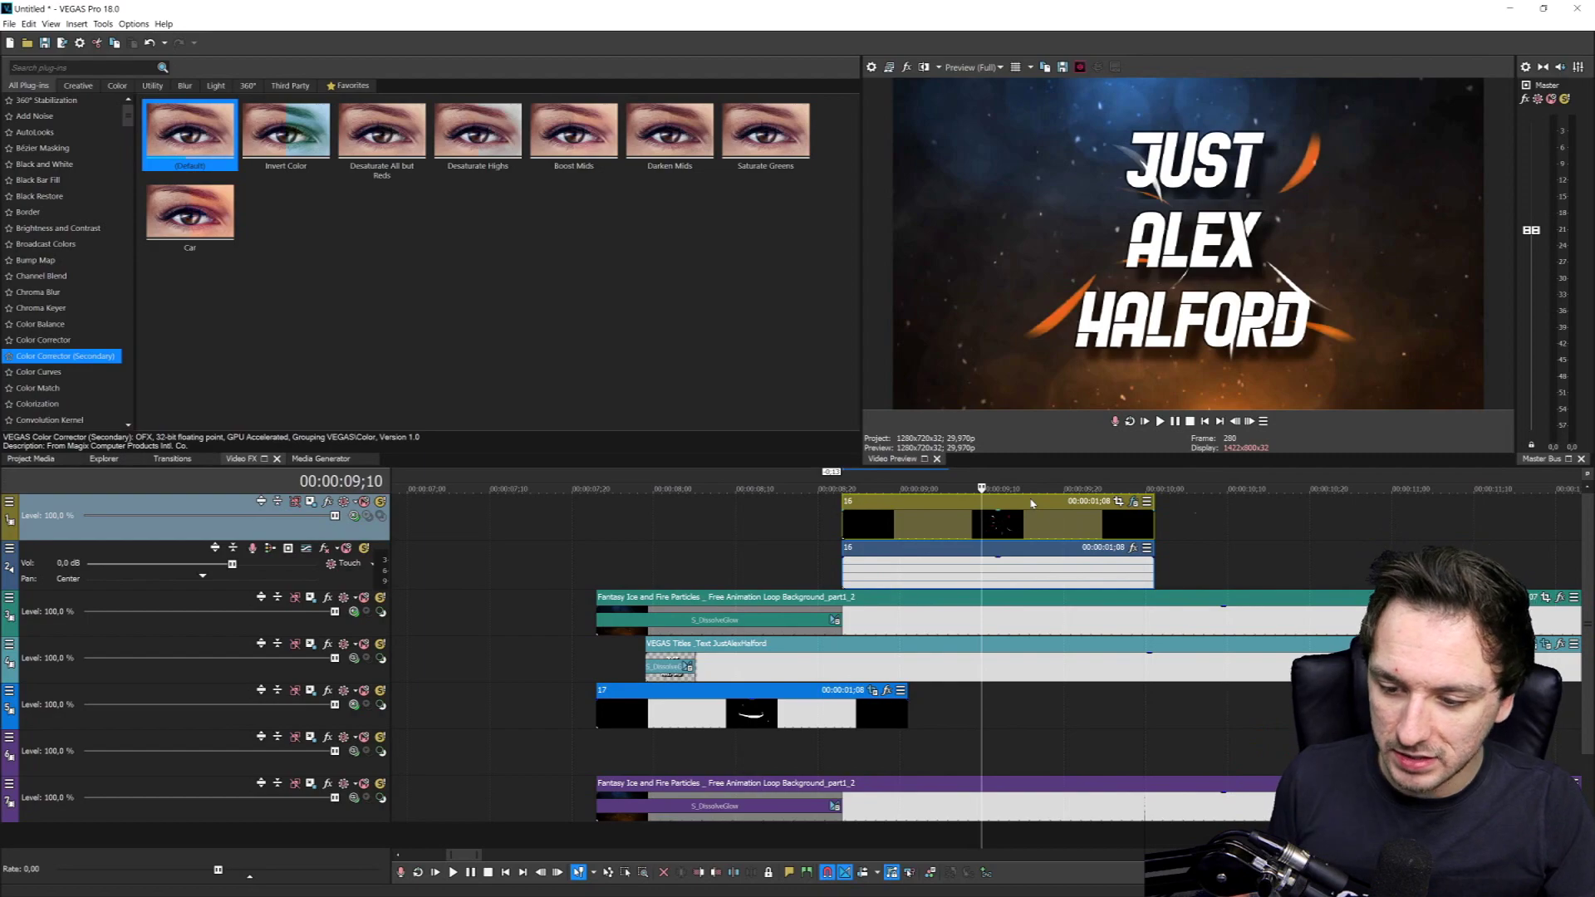
scroll(1016, 491, "down", 2)
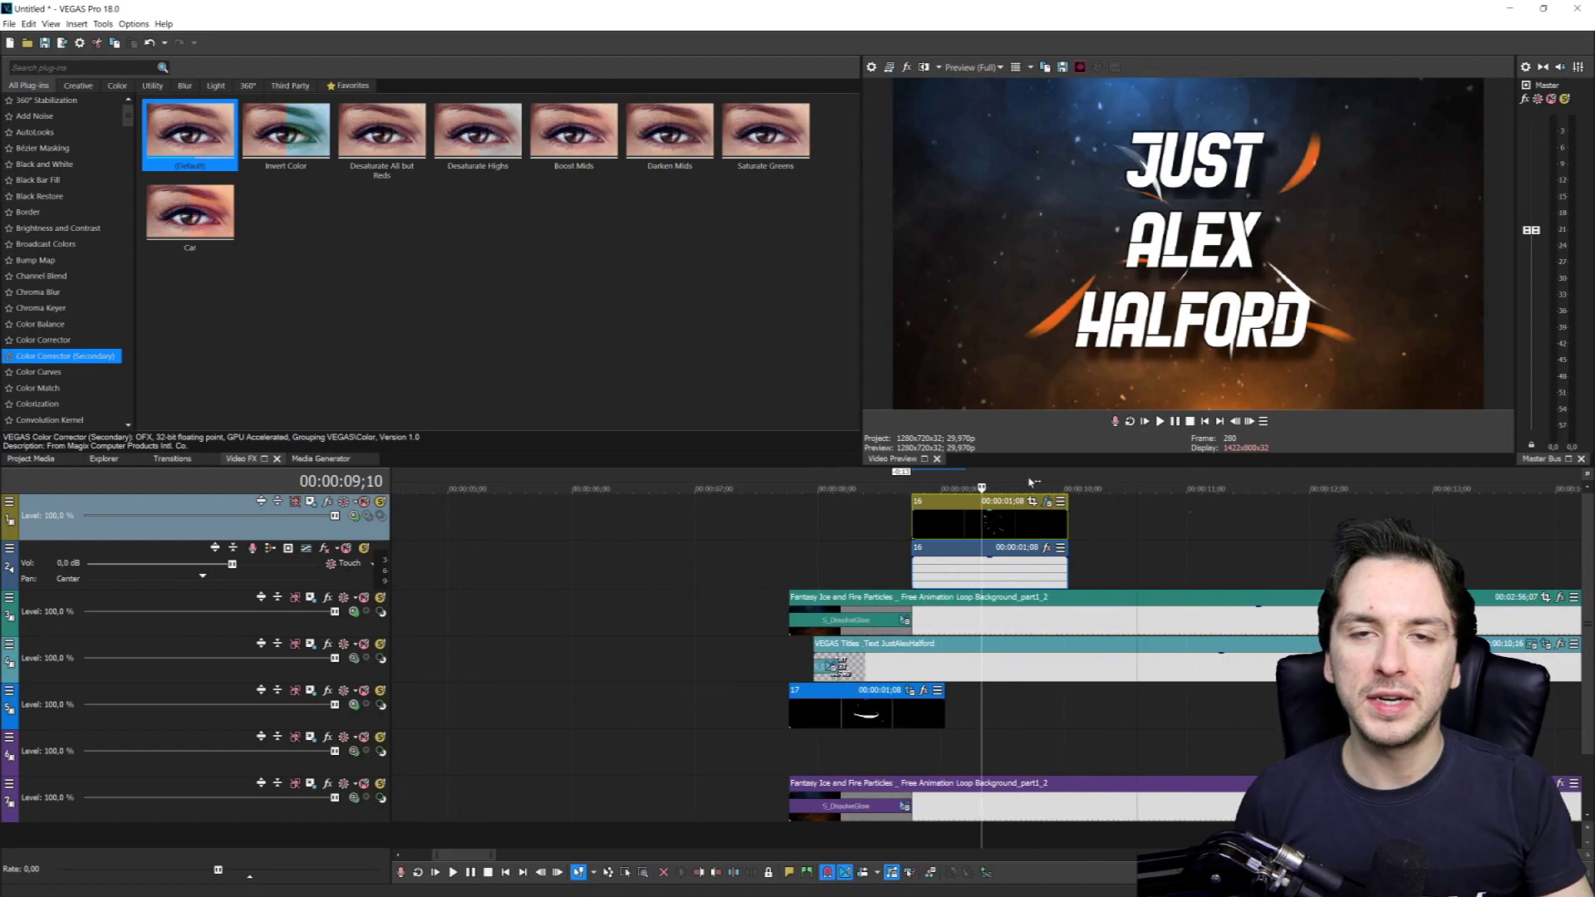
scroll(1030, 482, "down", 4)
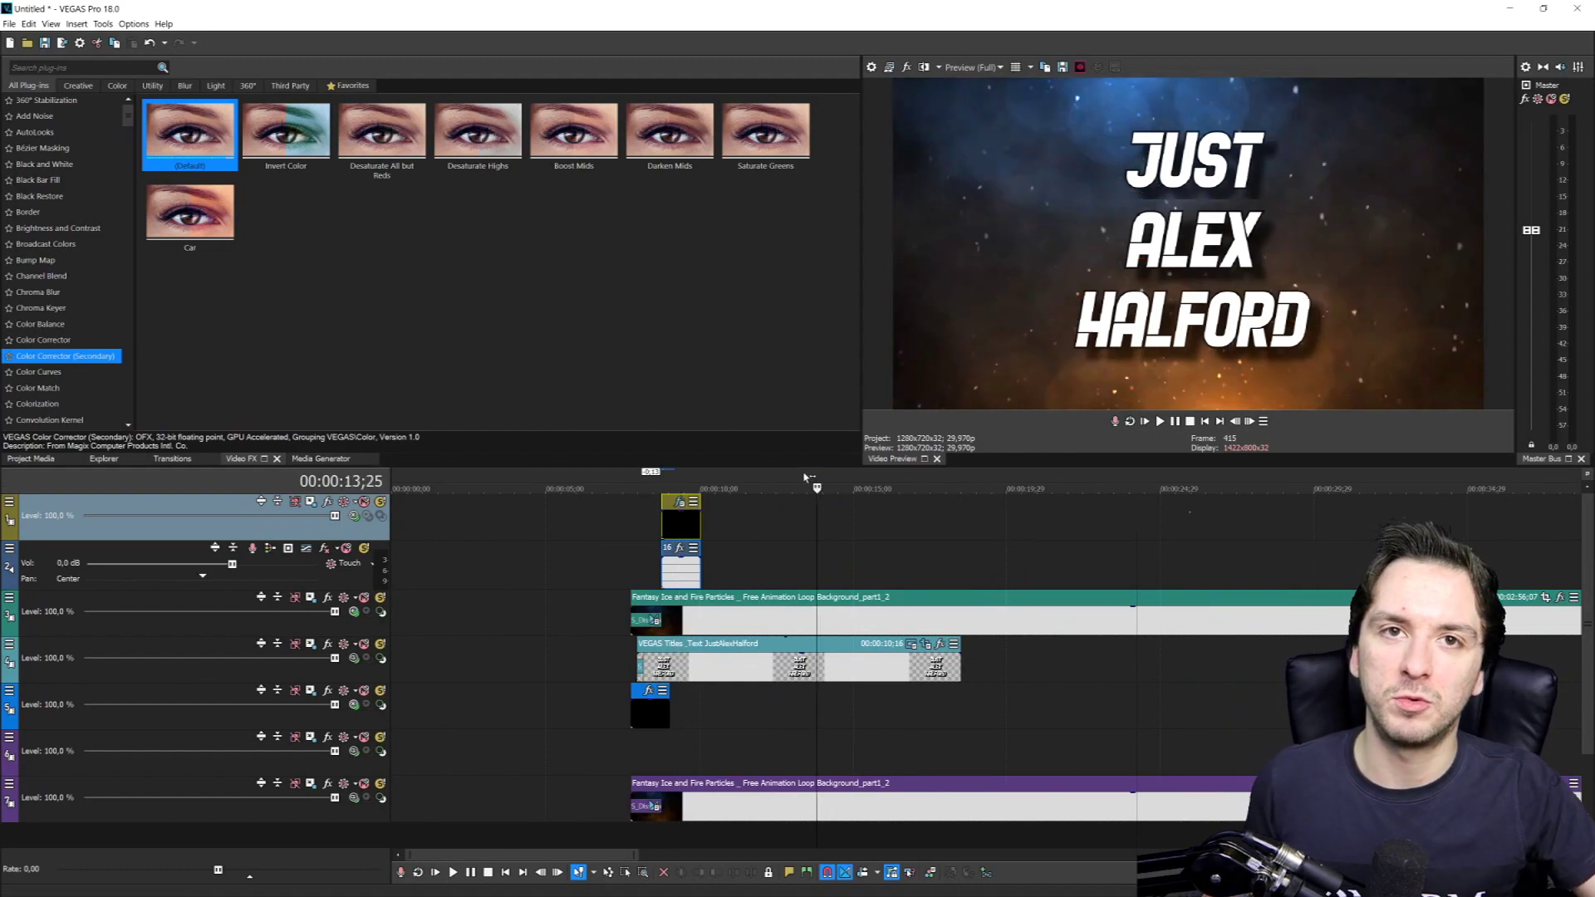
Place the playhead at 9;02 and open Event Pan/Crop for swoosh event 17 on track 5
left_click(663, 486)
scroll(989, 482, "up", 6)
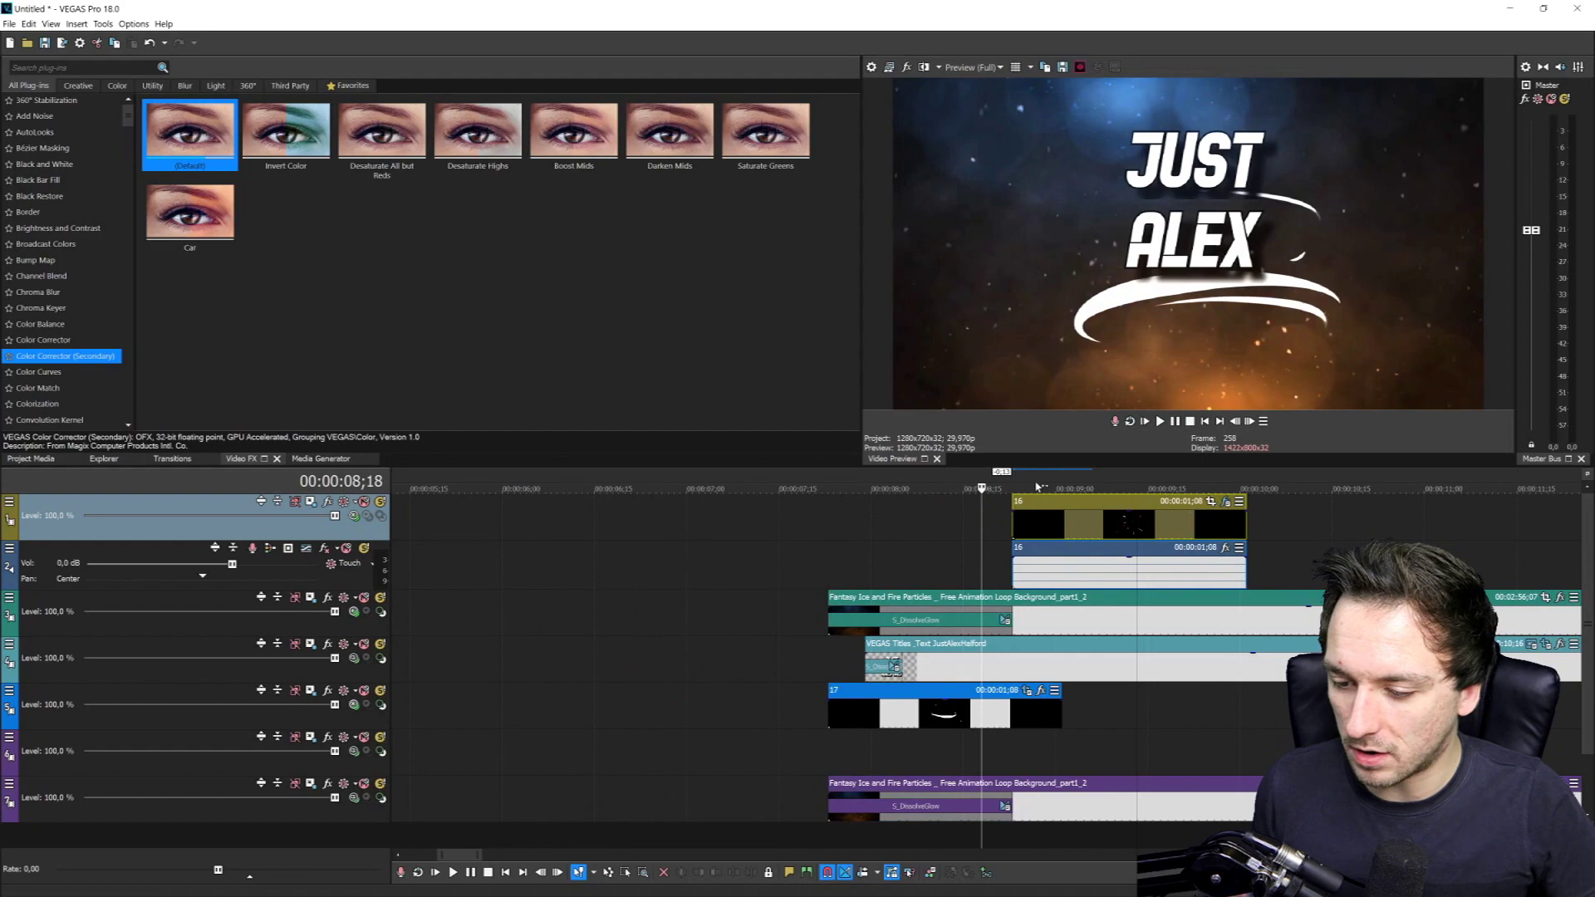
left_click(1068, 486)
scroll(1073, 759, "up", 2)
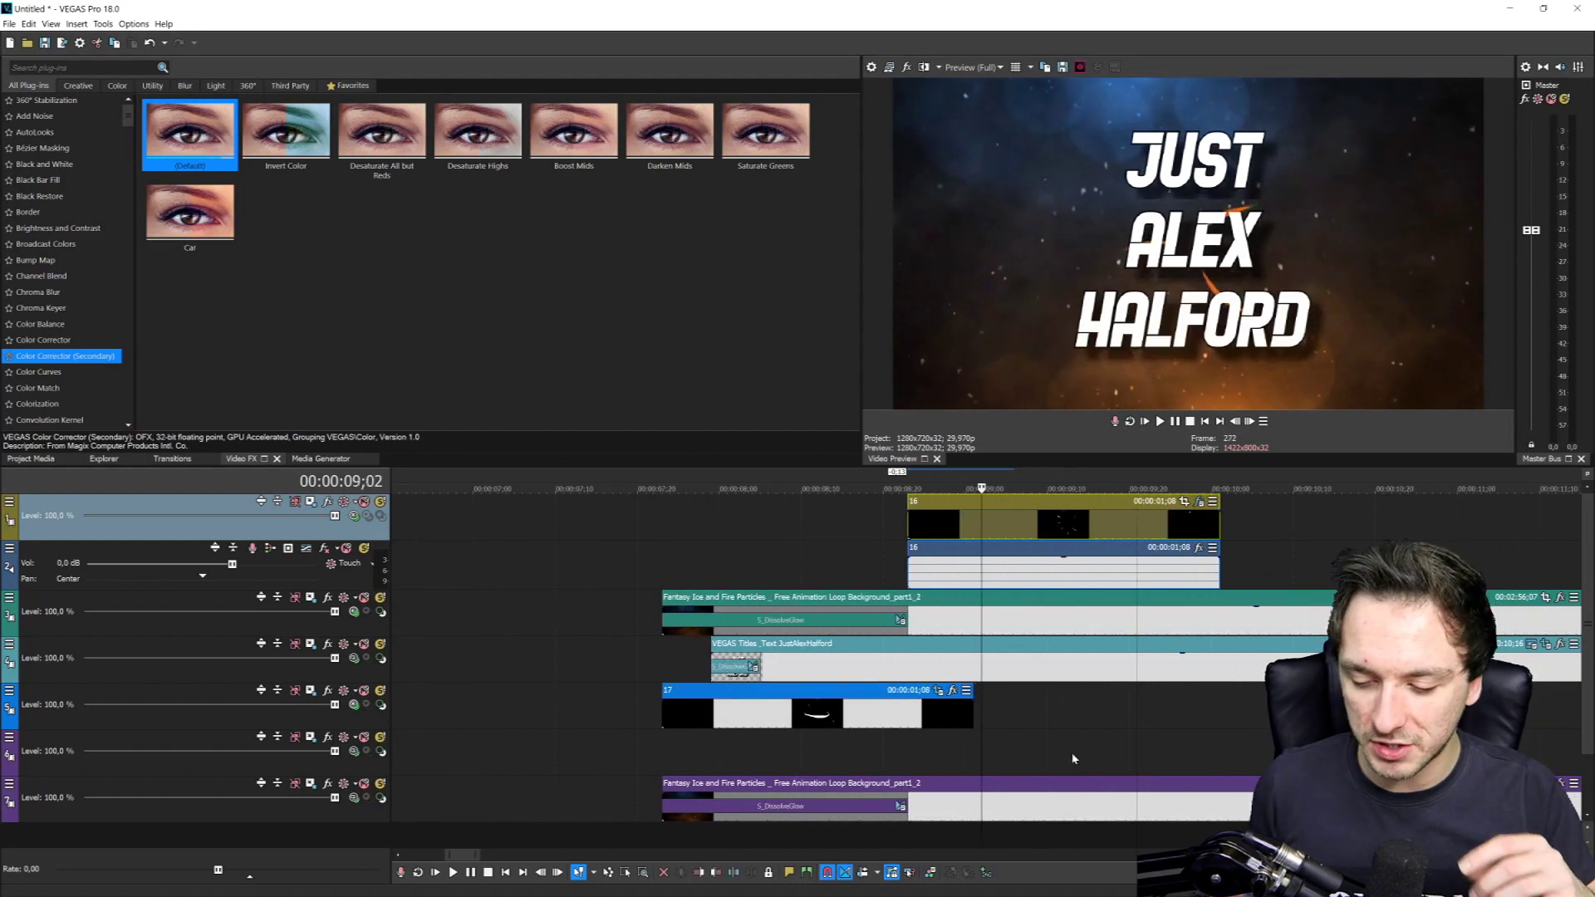
left_click(841, 729)
left_click(938, 695)
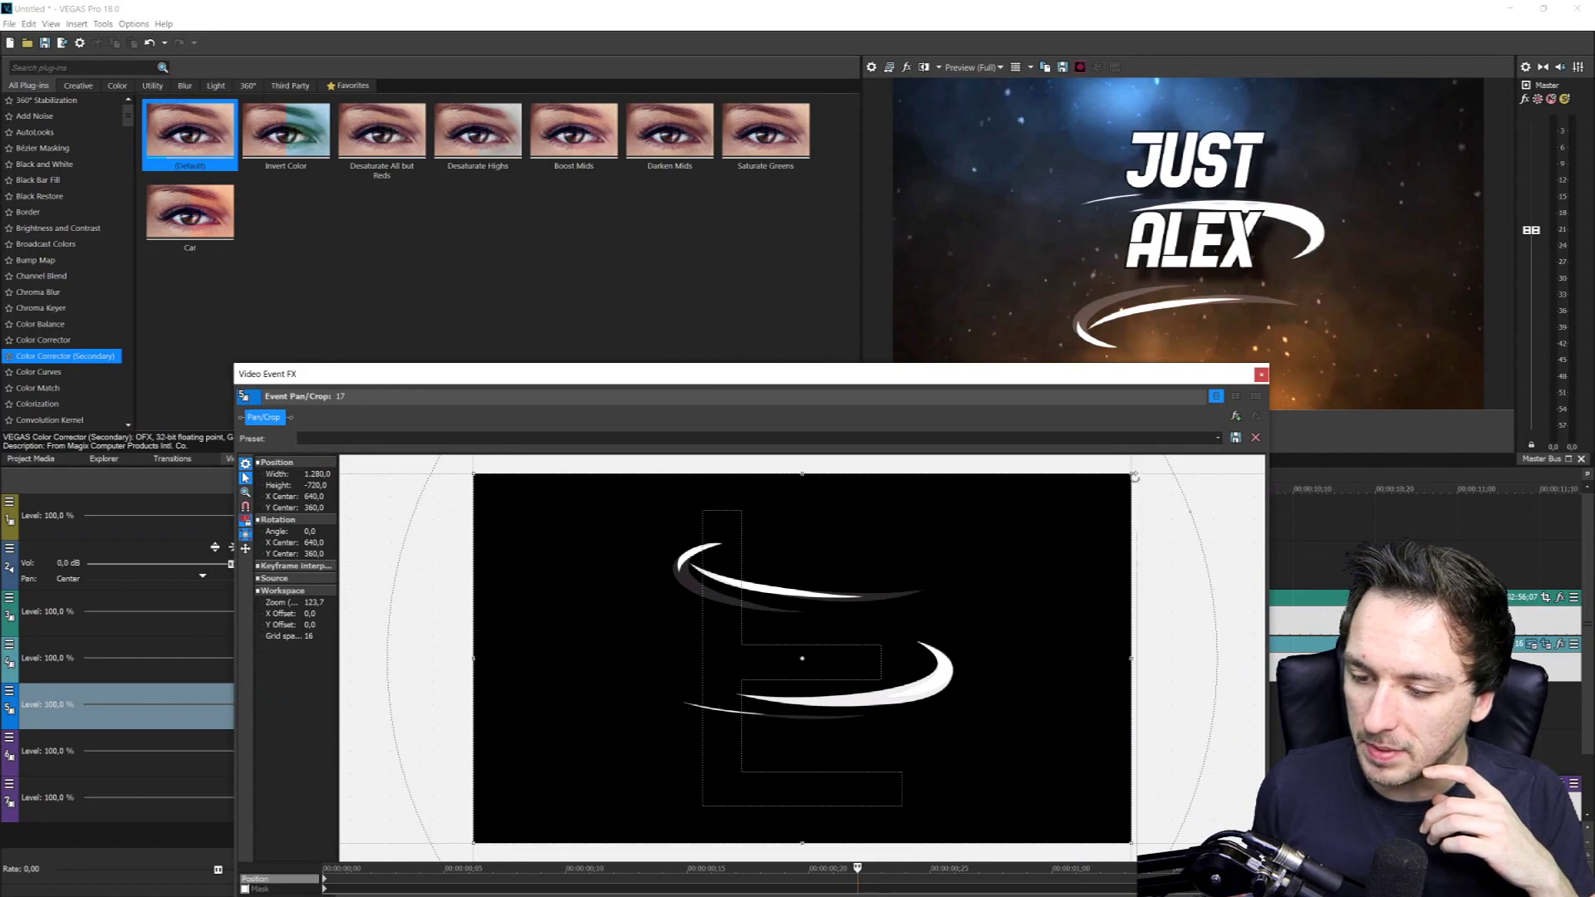
Close the swoosh event's Video Event FX Pan/Crop window, leaving the timeline visible
left_click(1261, 375)
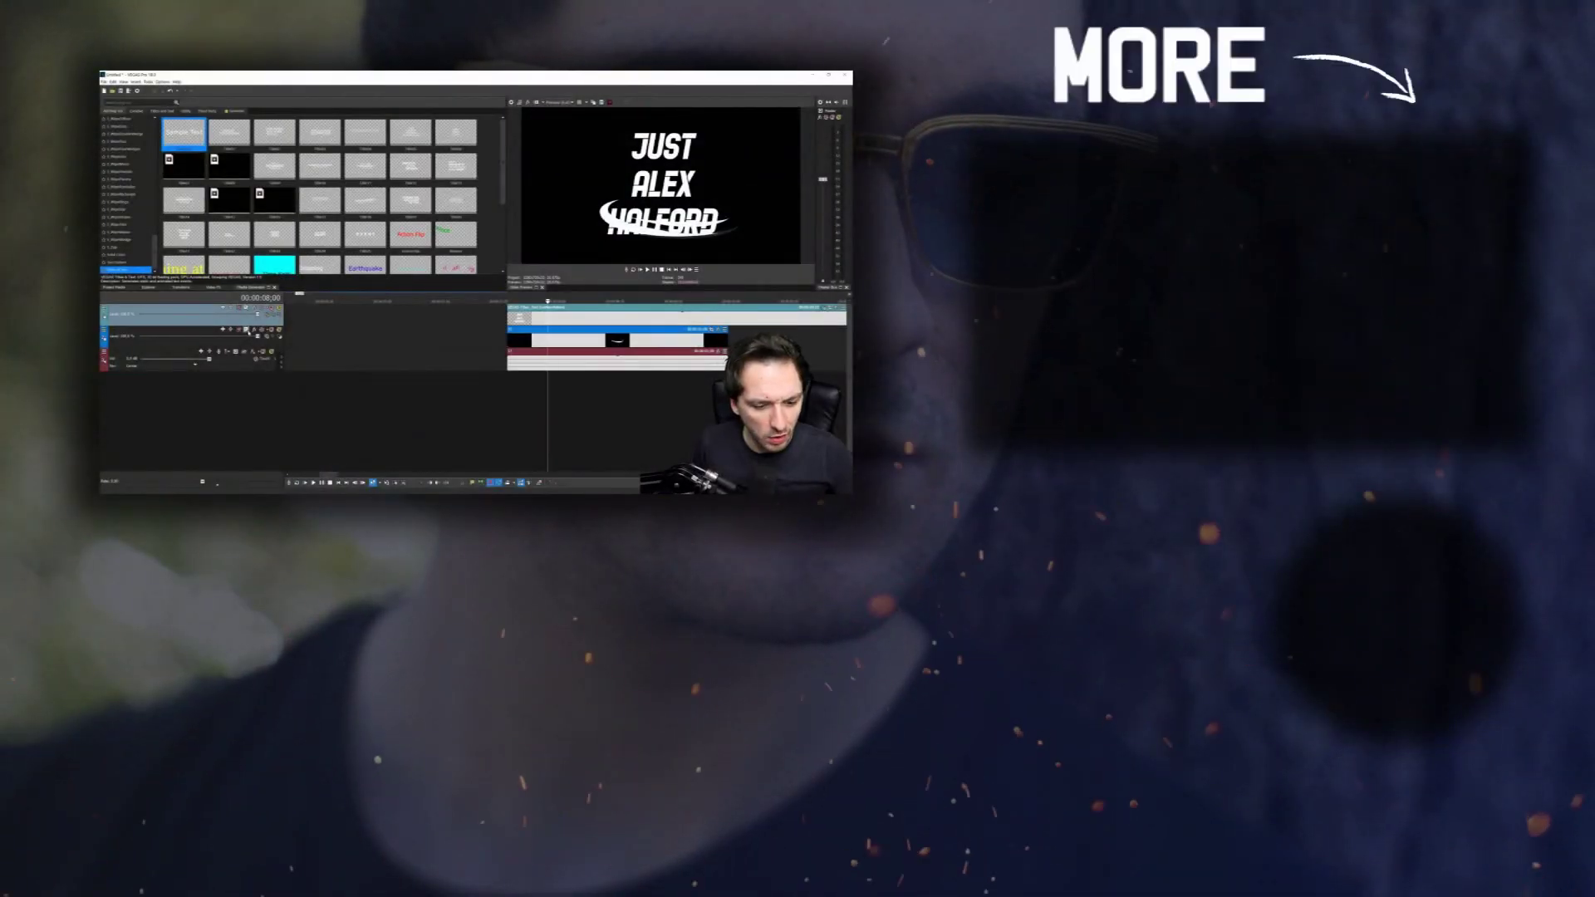
left_click(246, 330)
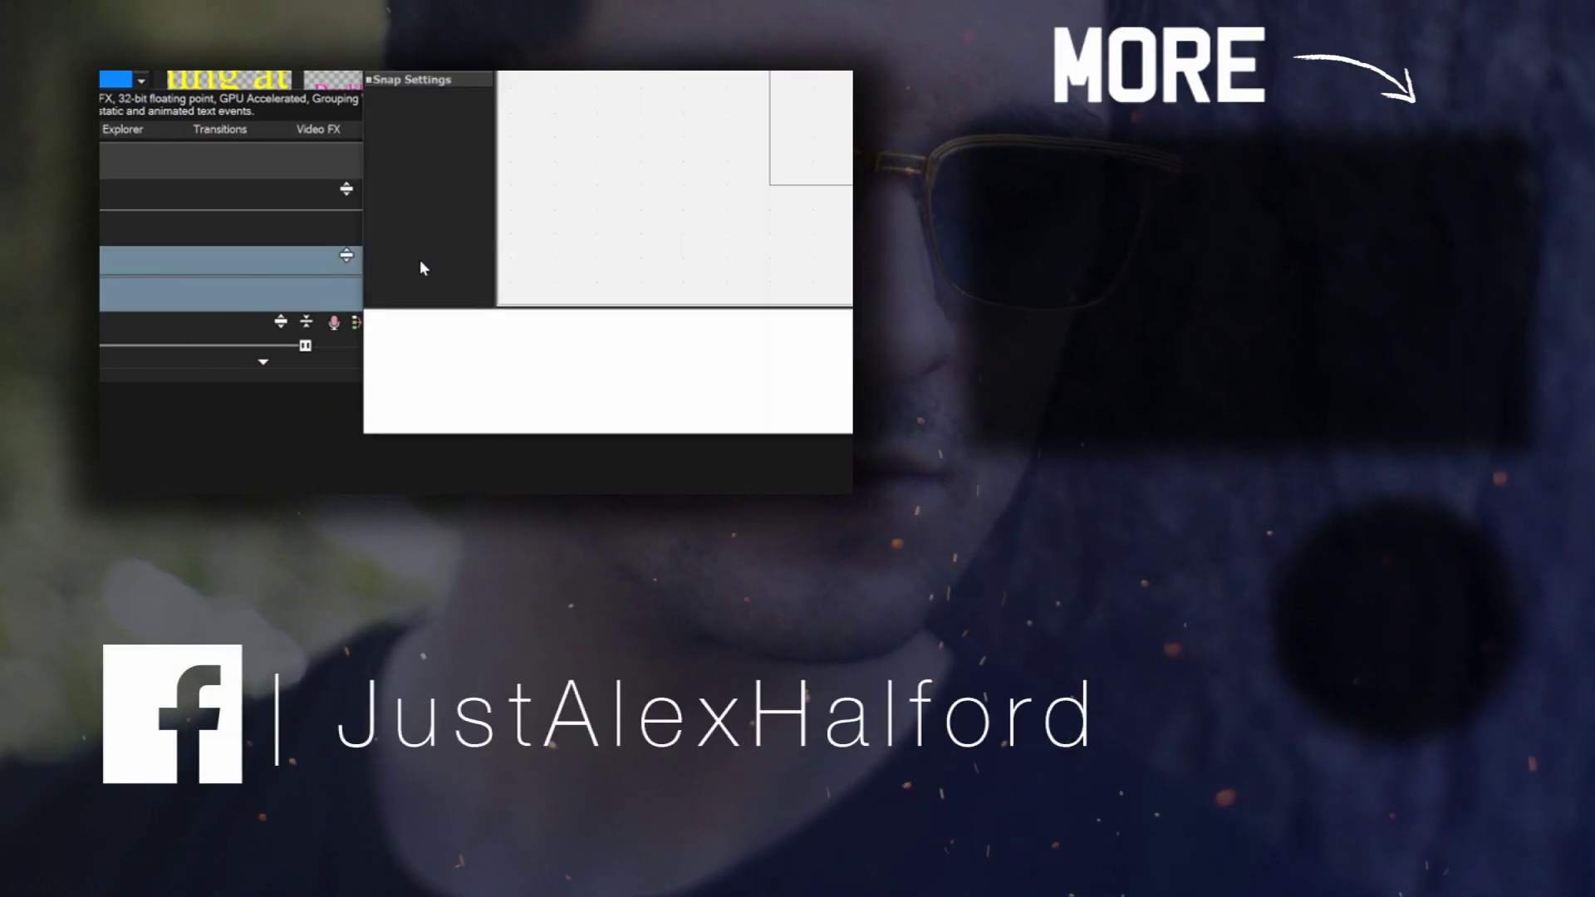